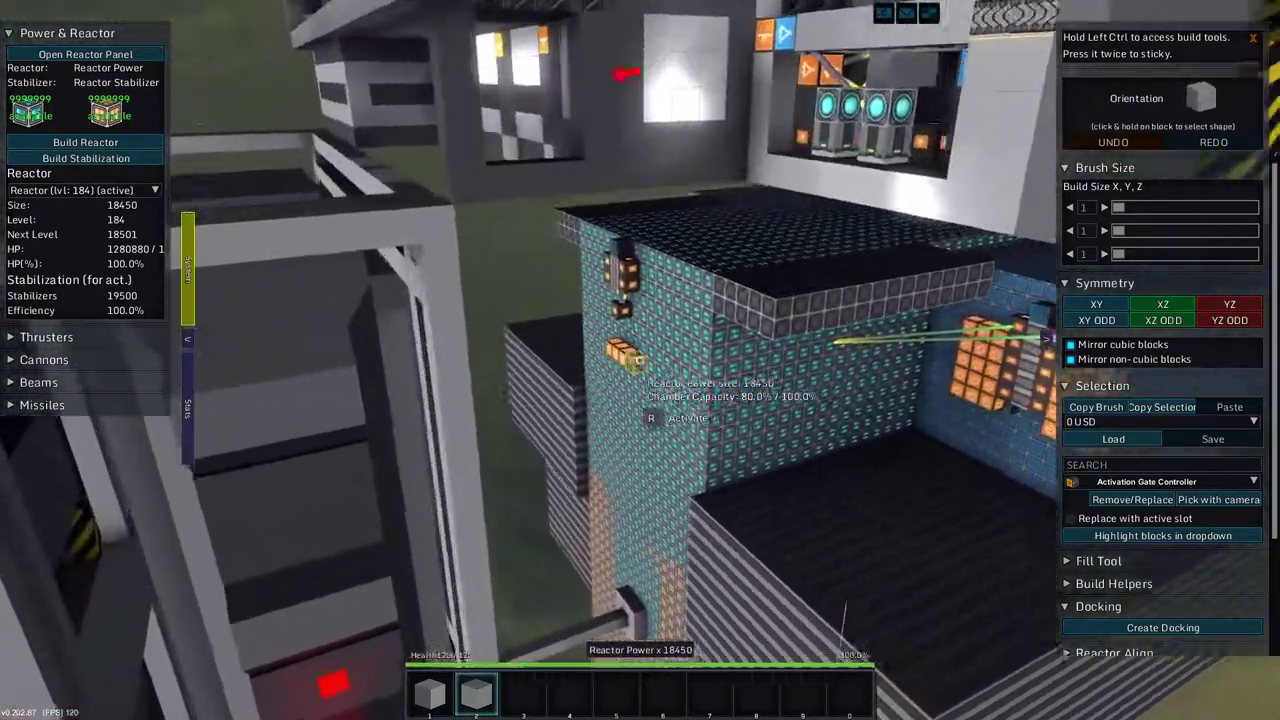
# Place Grey Basic Armor blocks jutting out from the reactor wall
pyautogui.press('3')
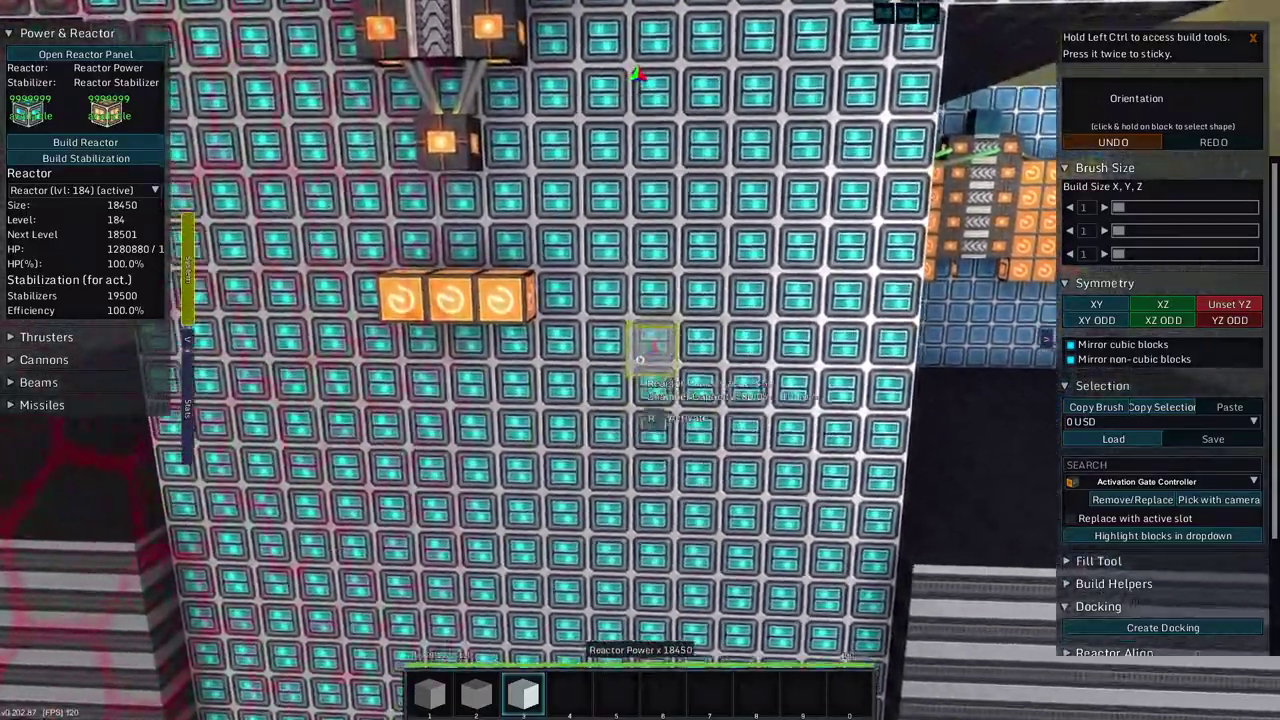
pyautogui.click(640, 360)
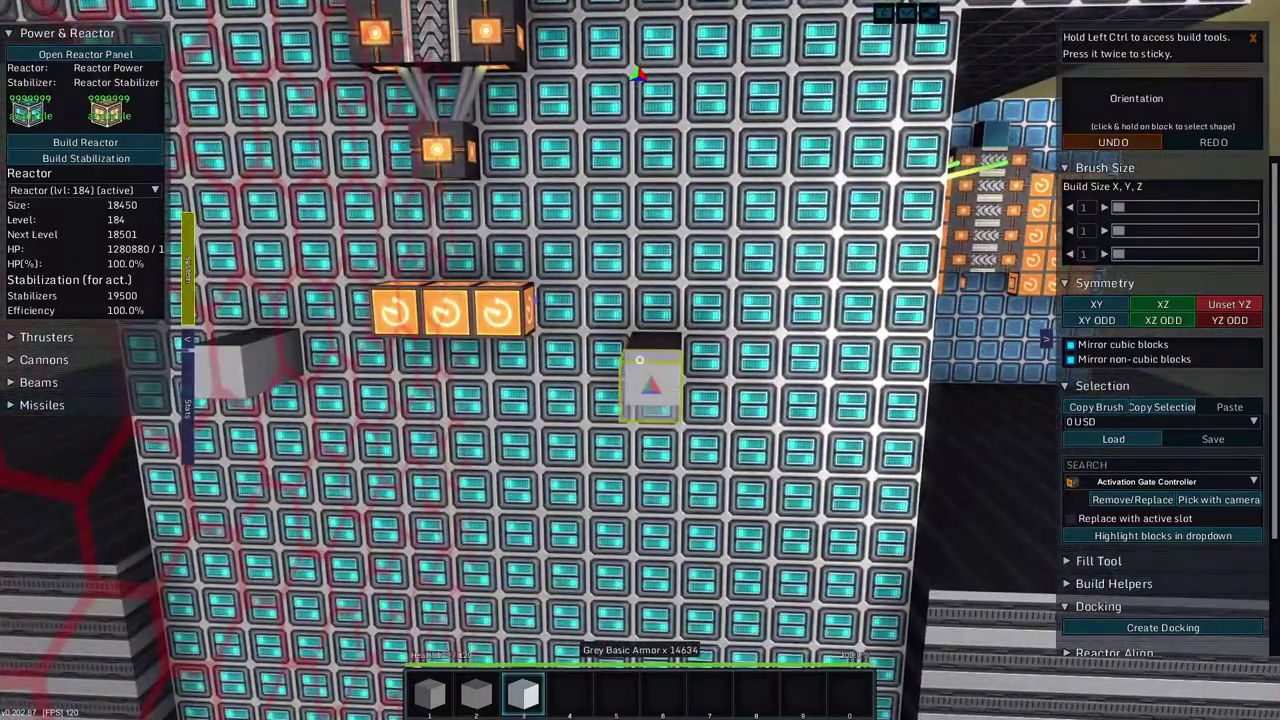
pyautogui.click(640, 360)
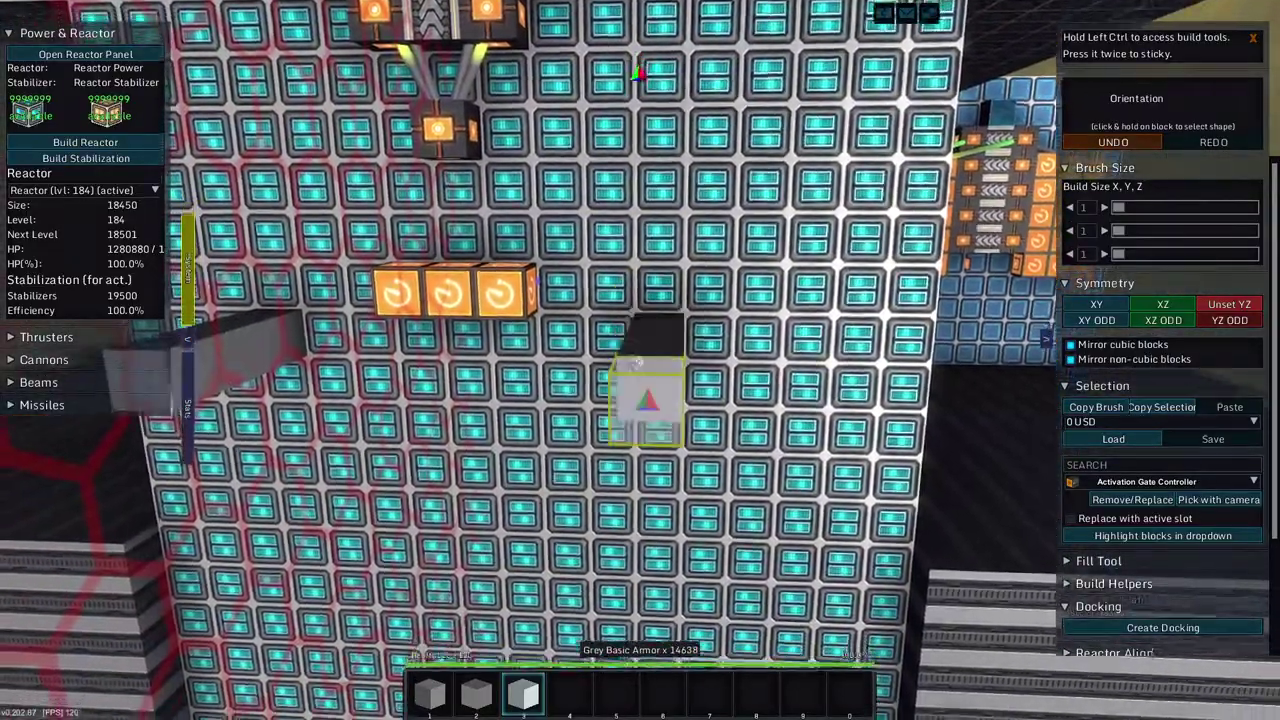
pyautogui.click(640, 360)
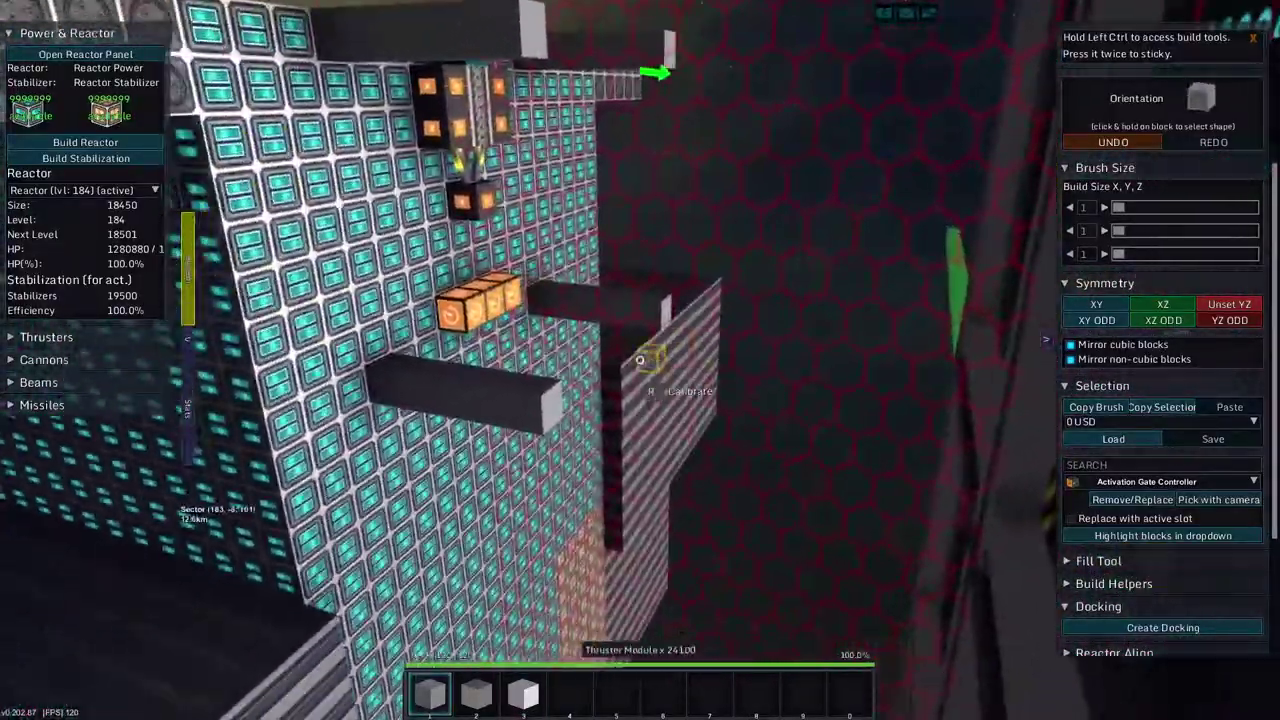
# Switch to Grey Advanced Armor with a 7 by 9 brush size
pyautogui.press('2')
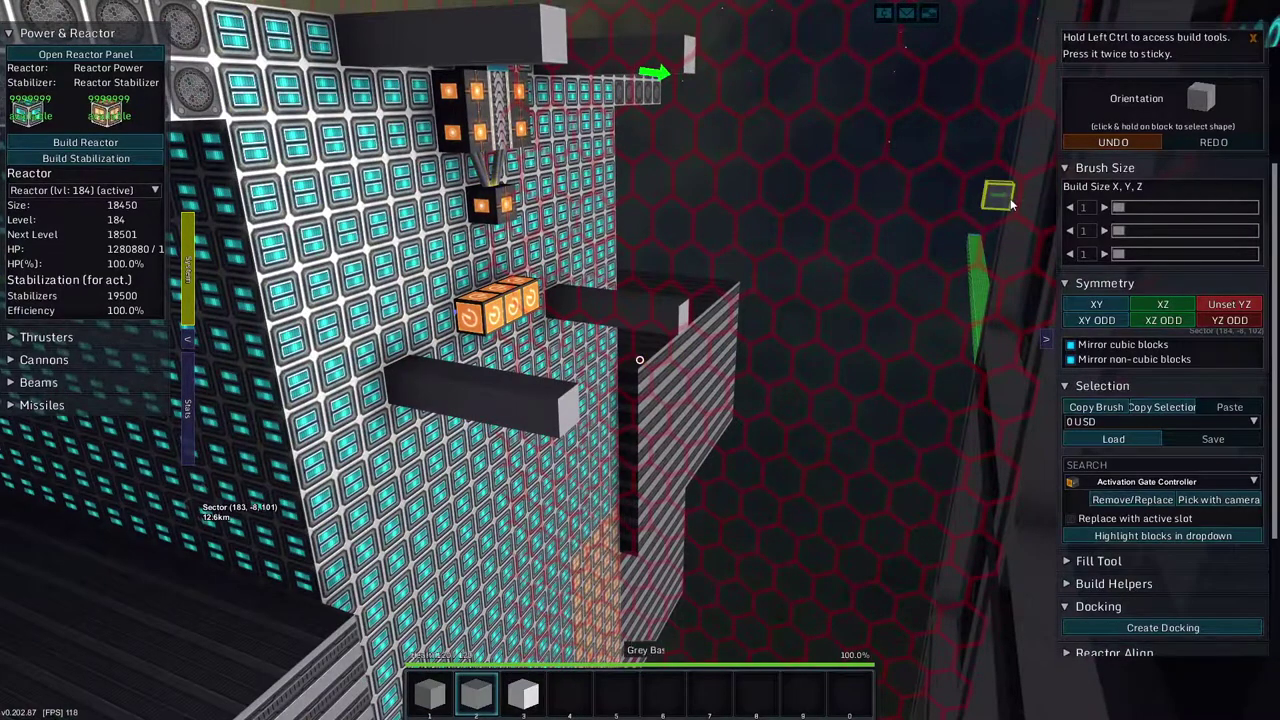
pyautogui.click(1083, 208)
pyautogui.write('7')
pyautogui.click(1083, 231)
pyautogui.write('7')
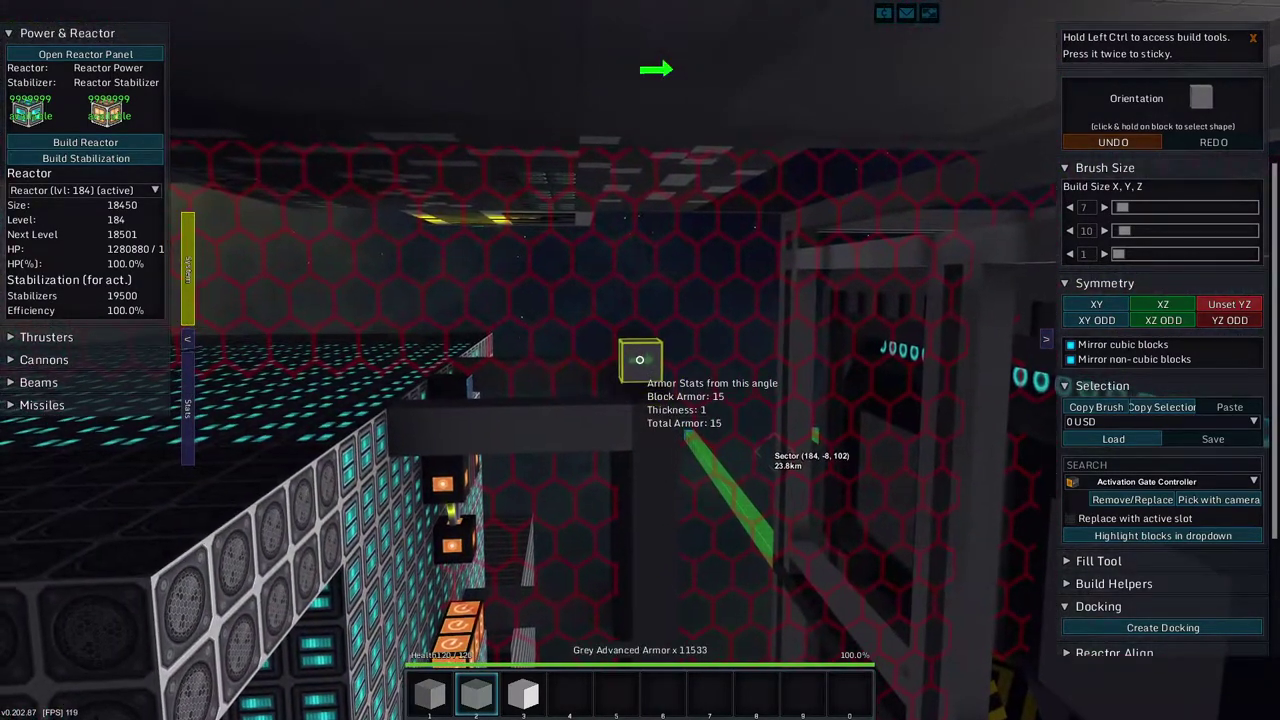
pyautogui.write('9')
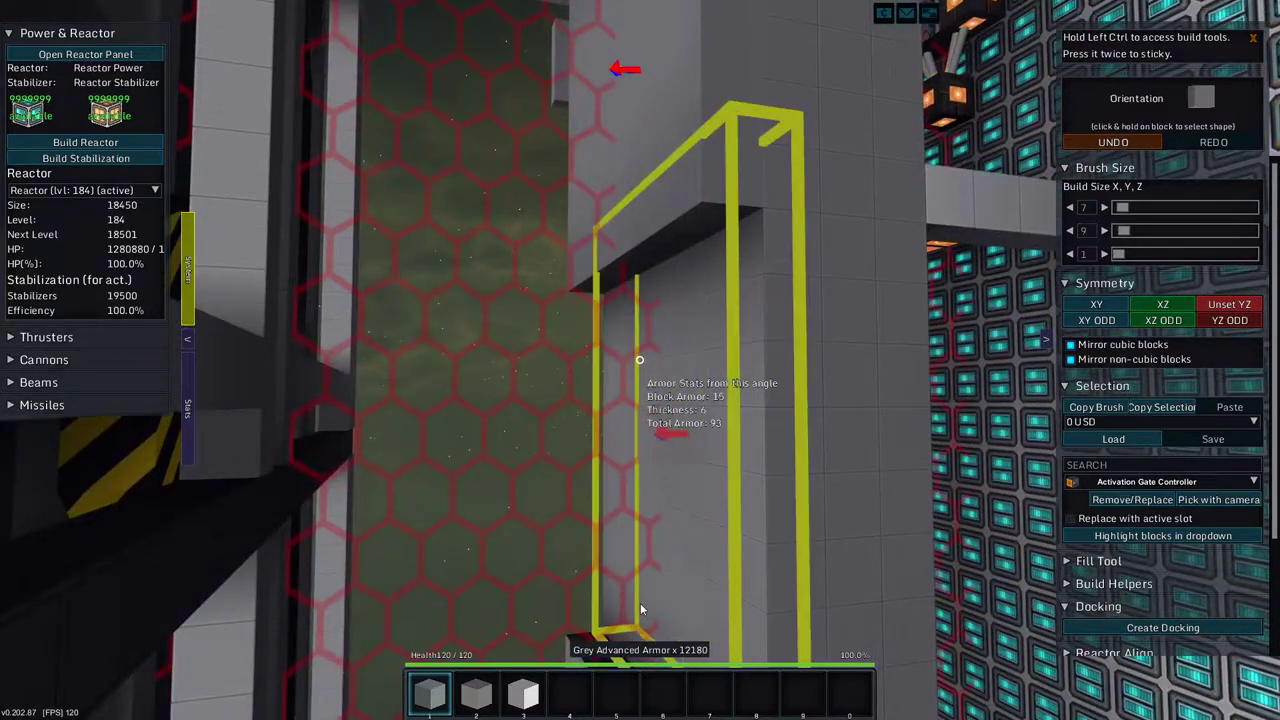
# Drag out a 7x9 Grey Advanced Armor plate along the reactor shaft wall
pyautogui.moveTo(625, 335); pyautogui.dragTo(614, 520)
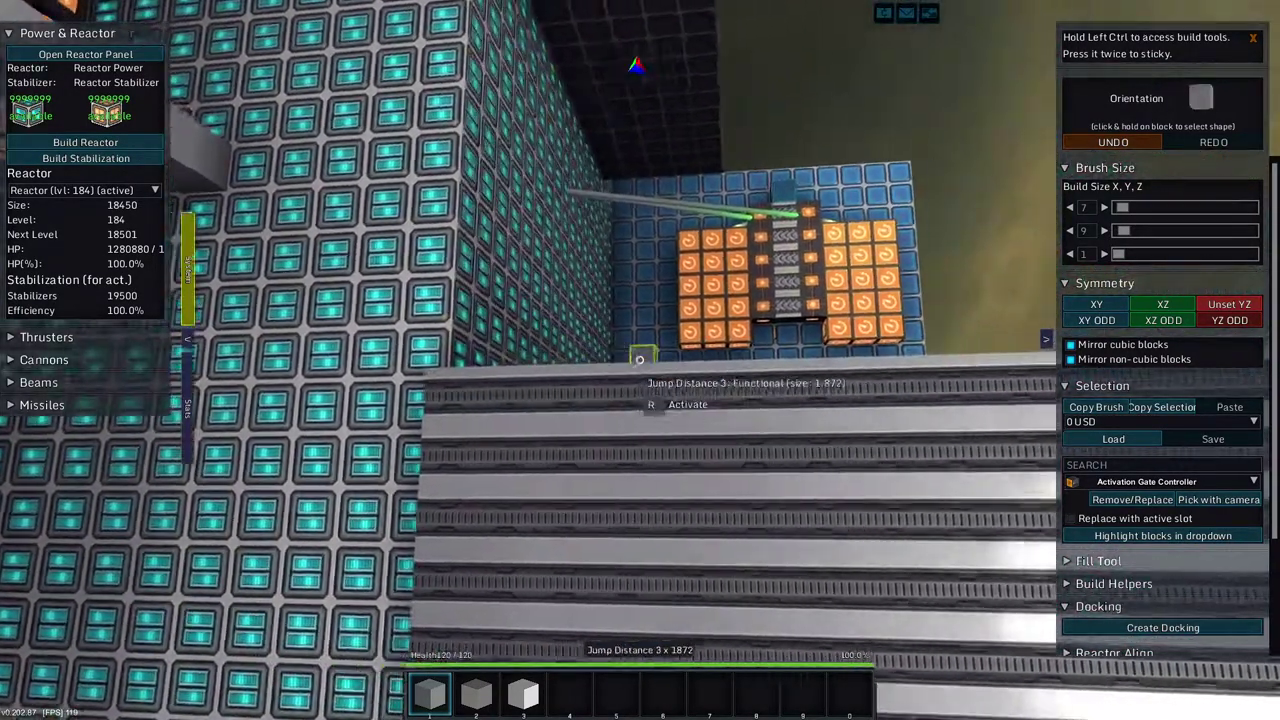
pyautogui.scroll(-1, 640, 360)
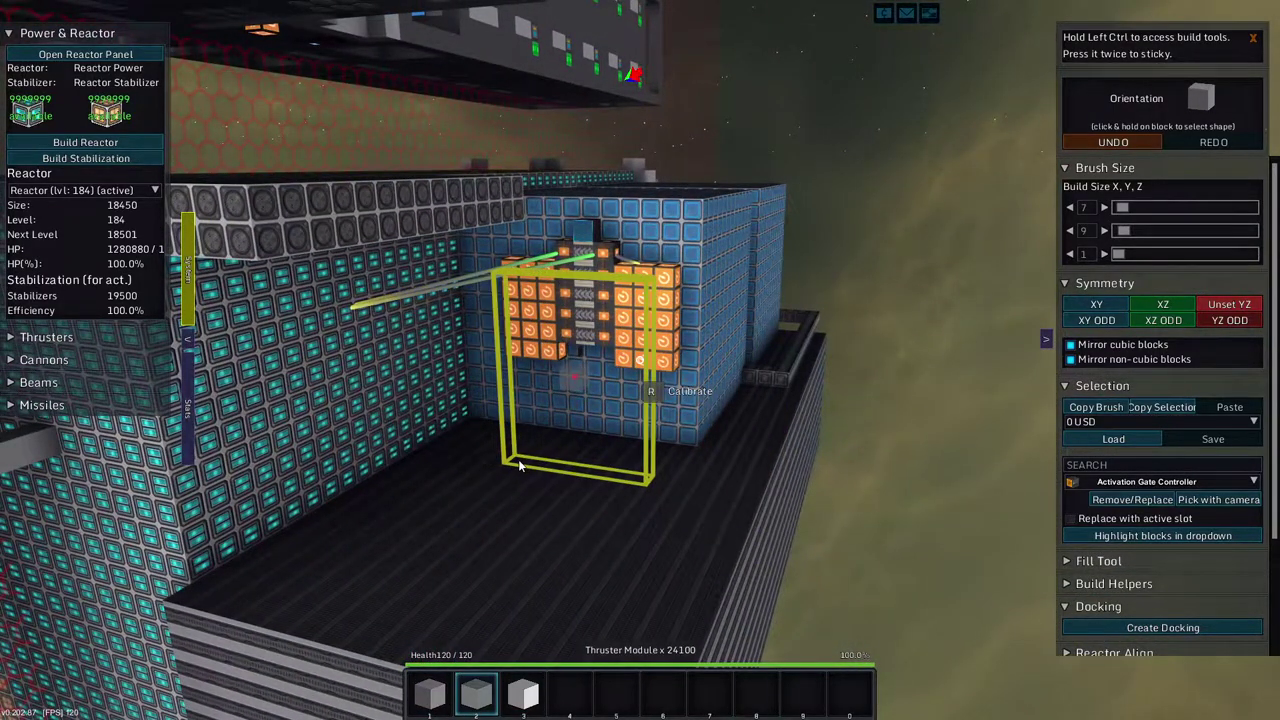
# Remove the leftover grey armor rows beneath the orange jump array
pyautogui.press('4')
pyautogui.scroll(-1, 640, 360)
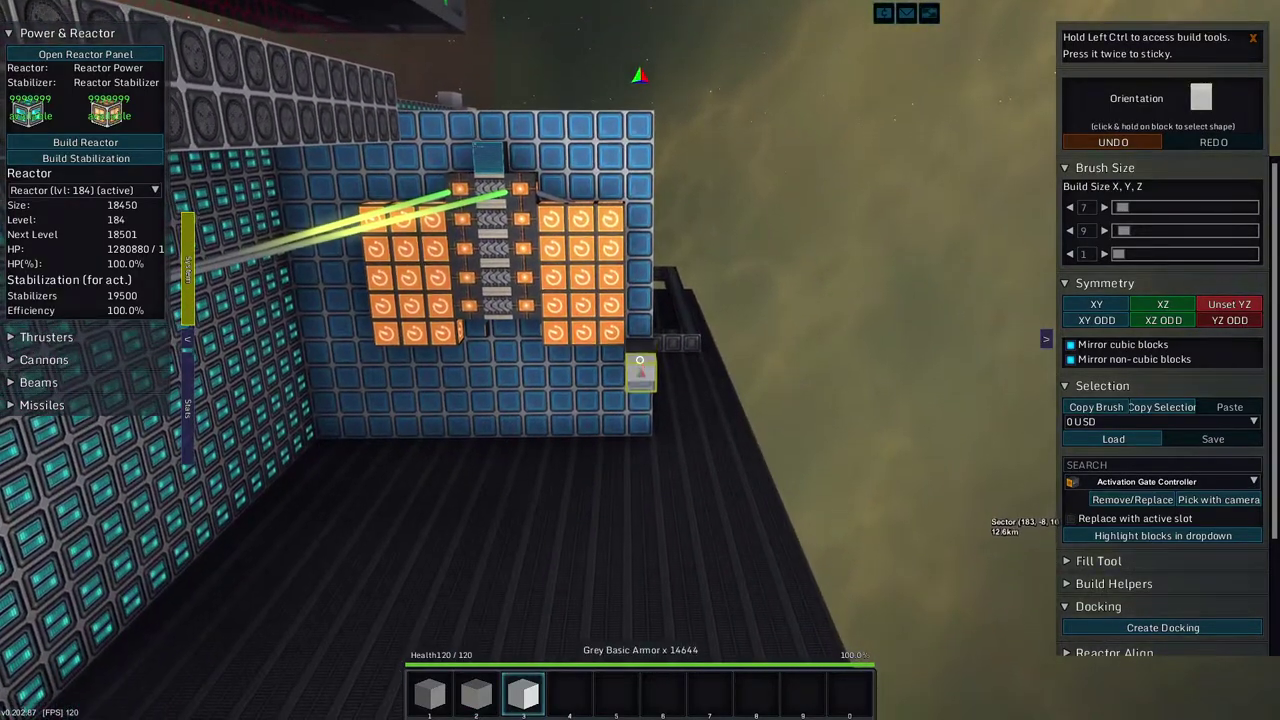
pyautogui.rightClick(640, 360)
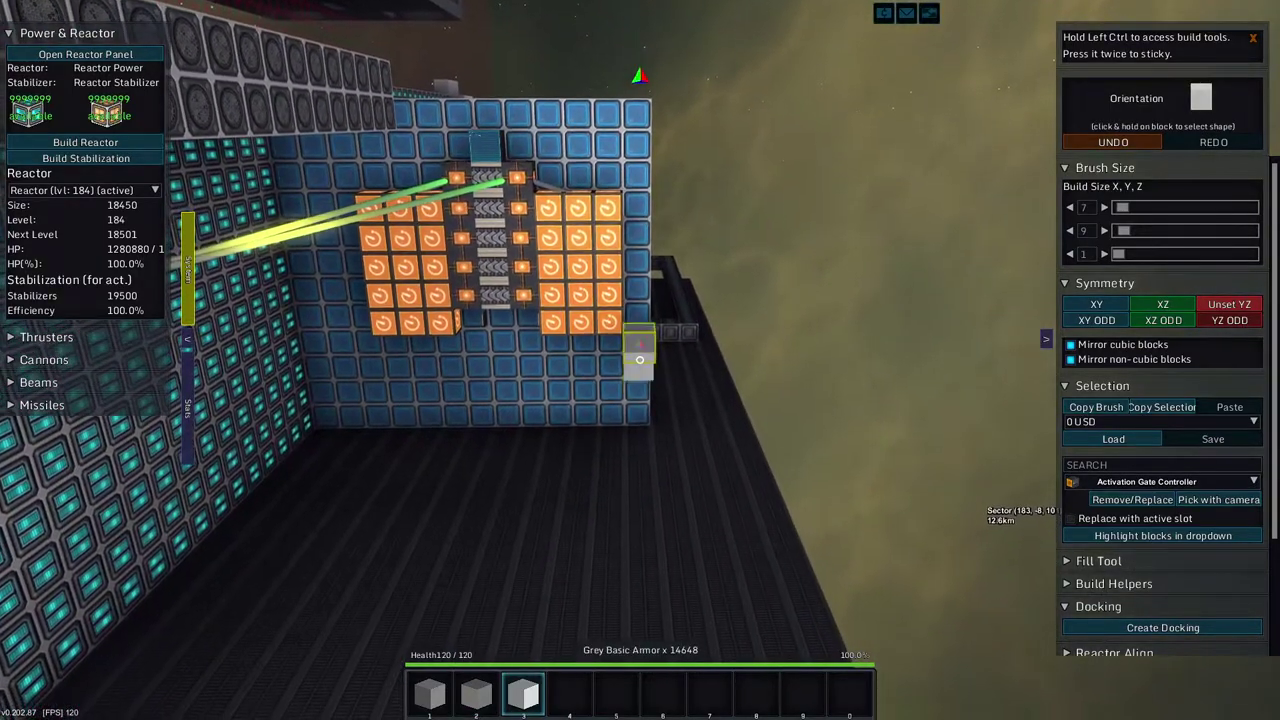
pyautogui.rightClick(640, 360)
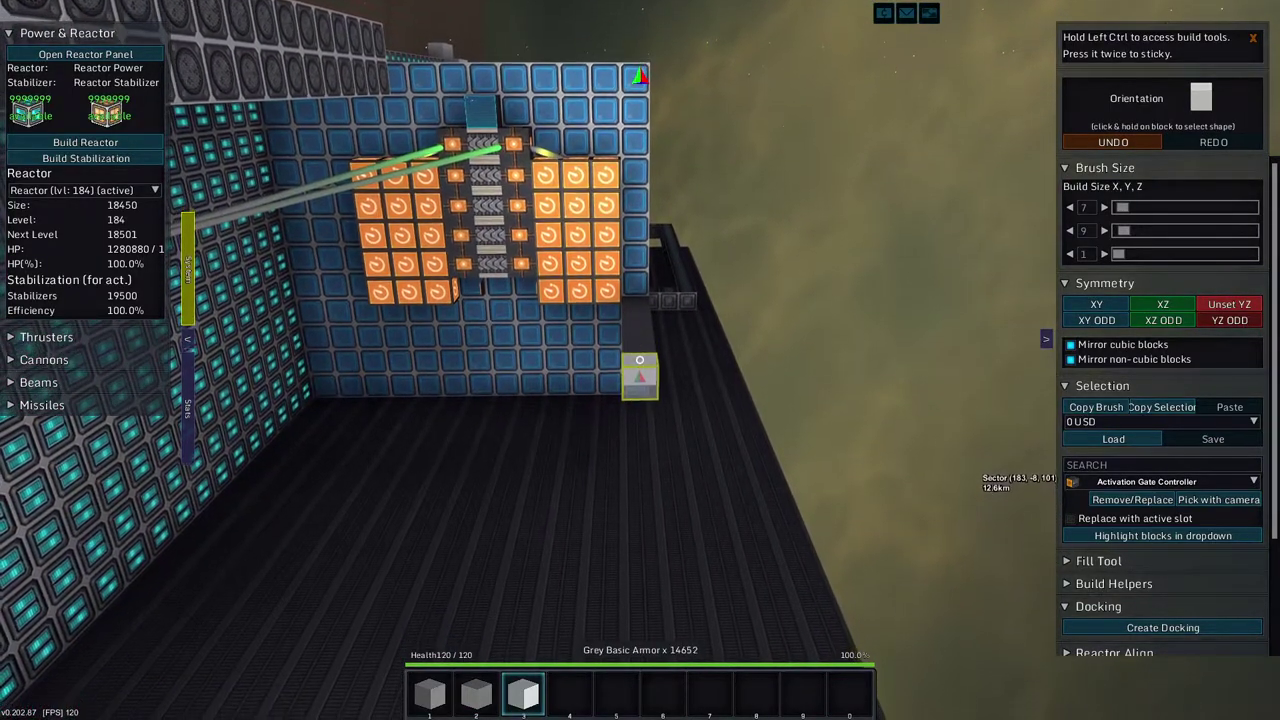
pyautogui.moveTo(640, 380); pyautogui.dragTo(655, 360)
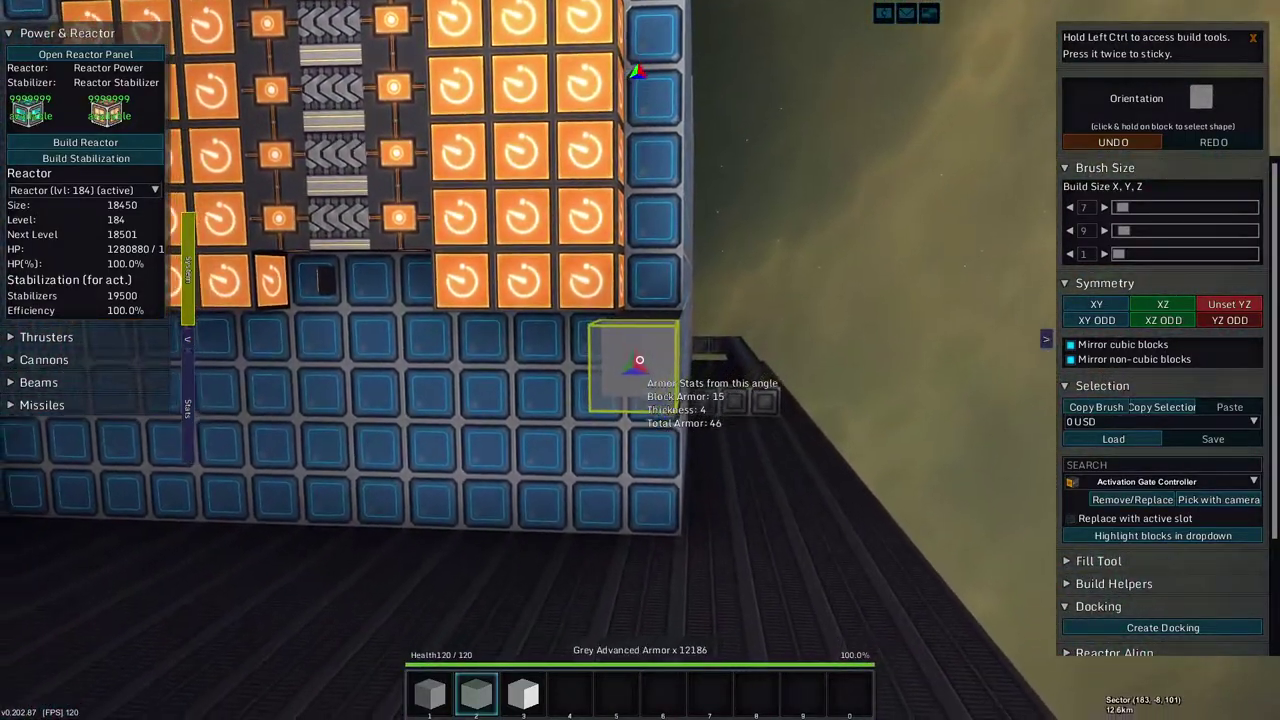
# Lay Grey Advanced Armor over the jump array, undo, and re-place a wider 10x6 plate
pyautogui.click(640, 360)
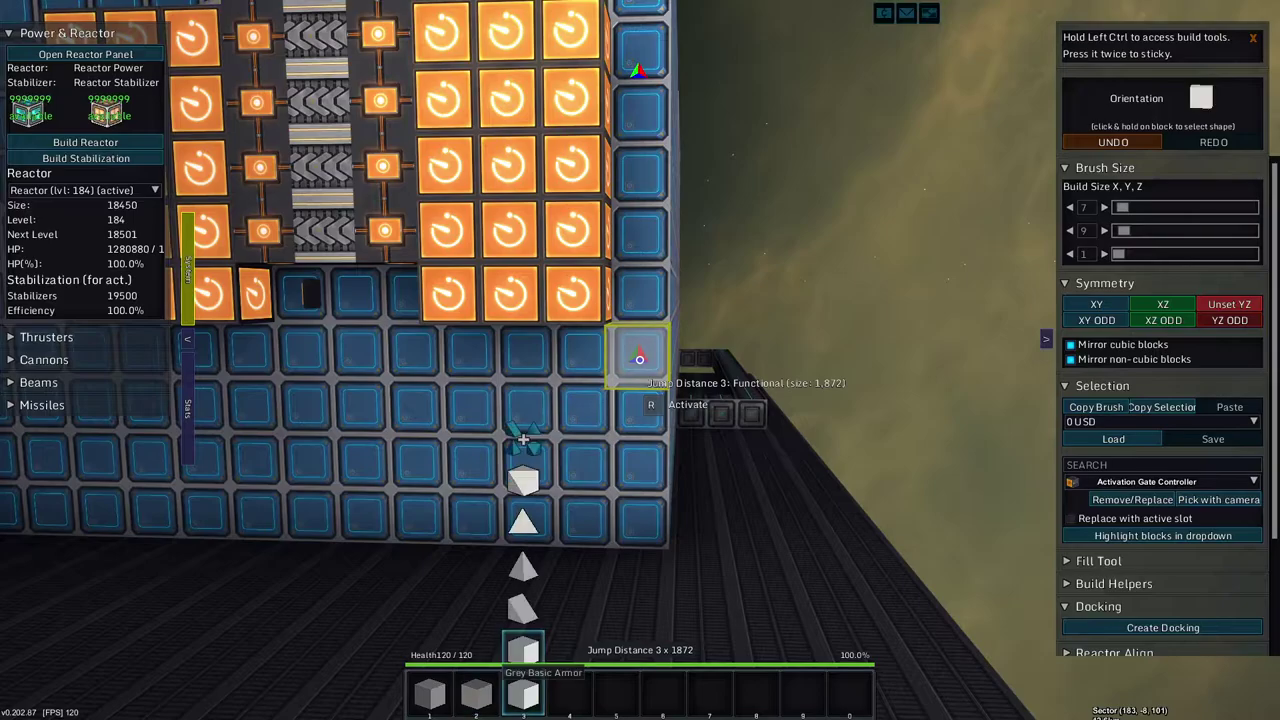
pyautogui.rightClick(640, 360)
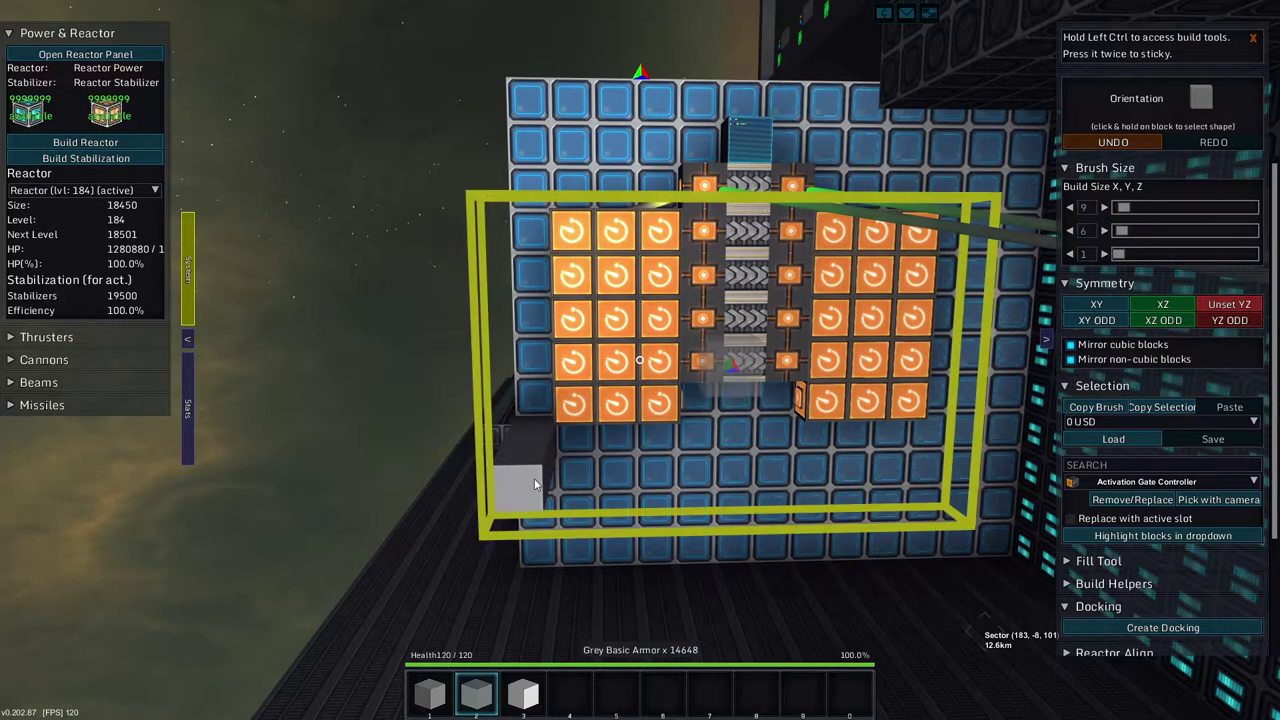
pyautogui.click(640, 360)
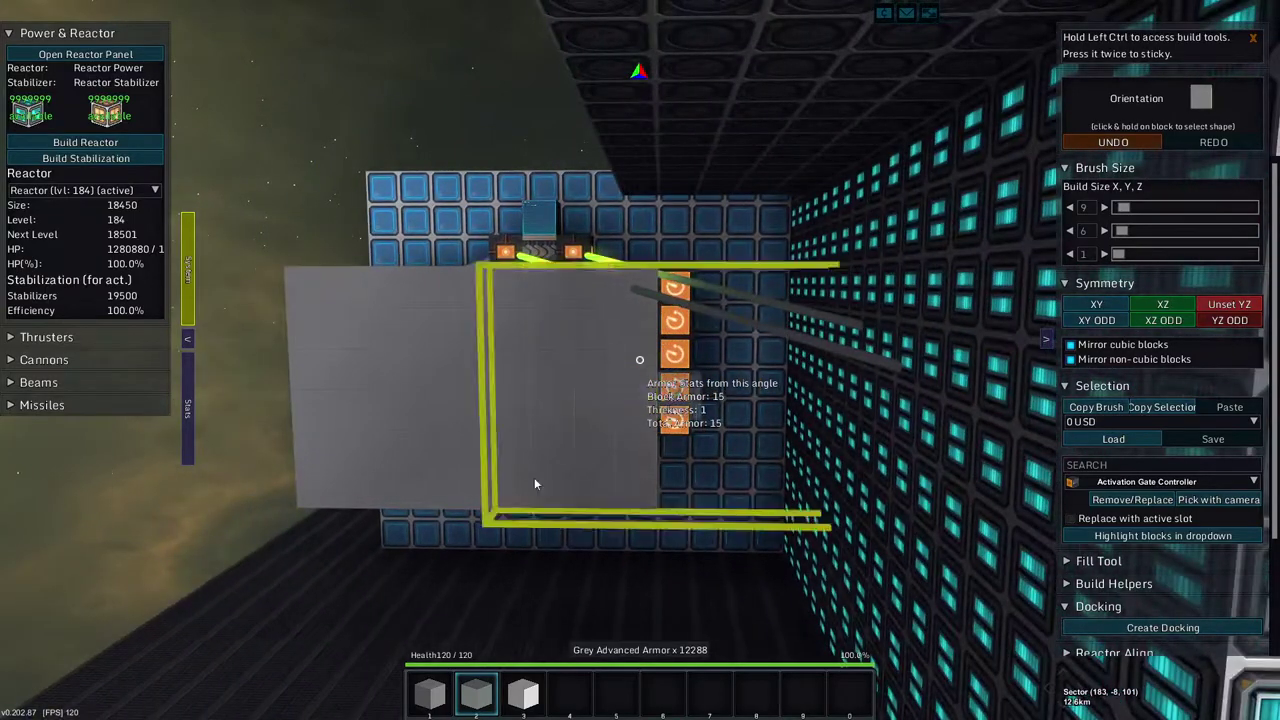
pyautogui.click(535, 484)
pyautogui.scroll(1, 1089, 208)
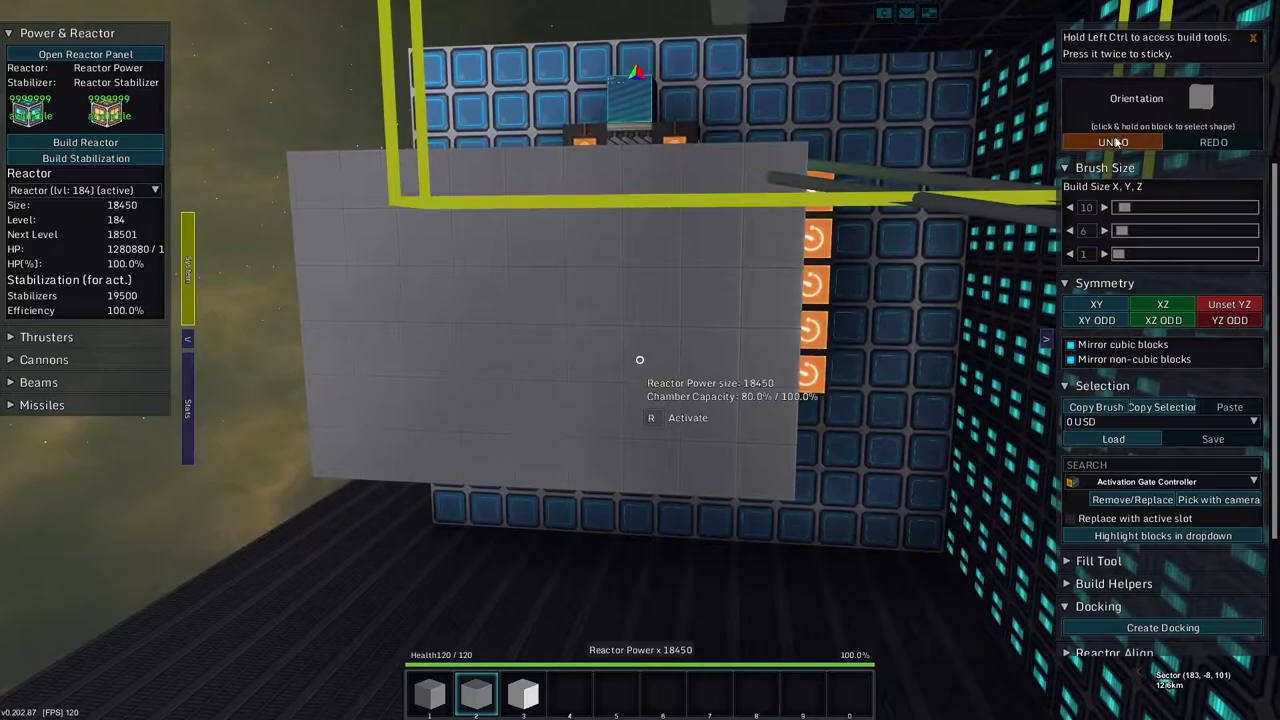
pyautogui.click(1116, 142)
pyautogui.click(640, 360)
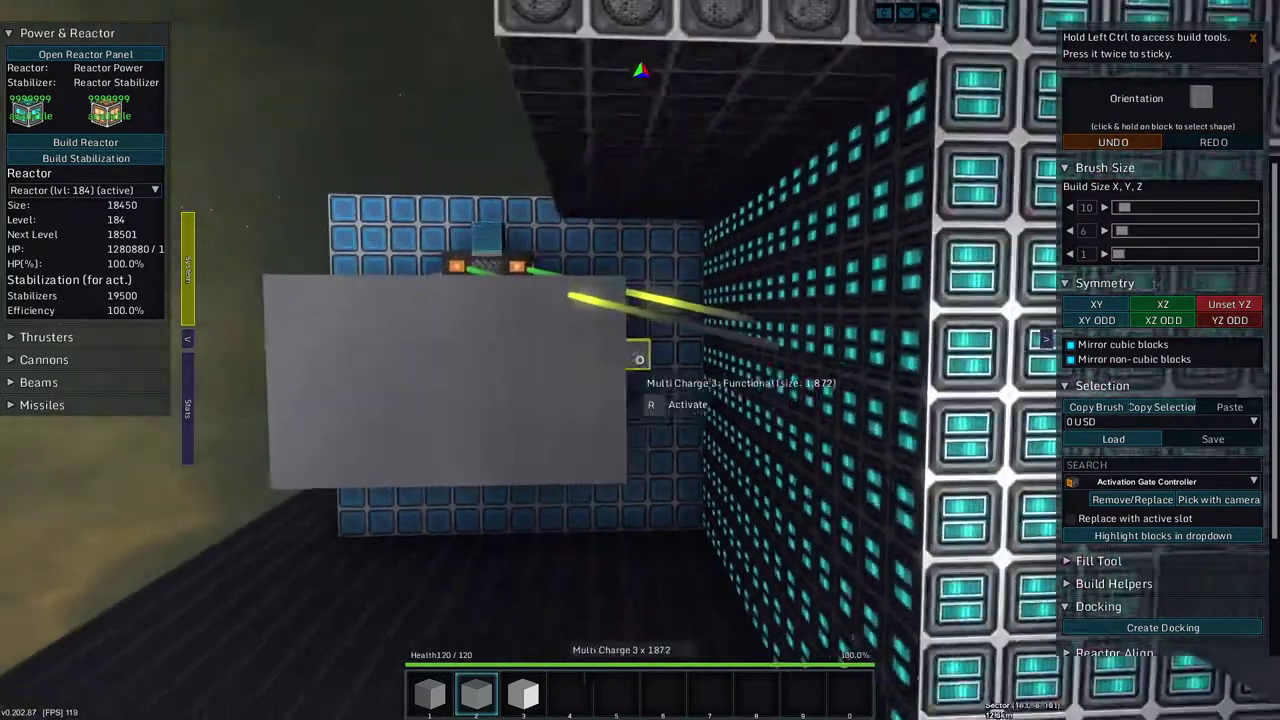
pyautogui.scroll(-1, 640, 360)
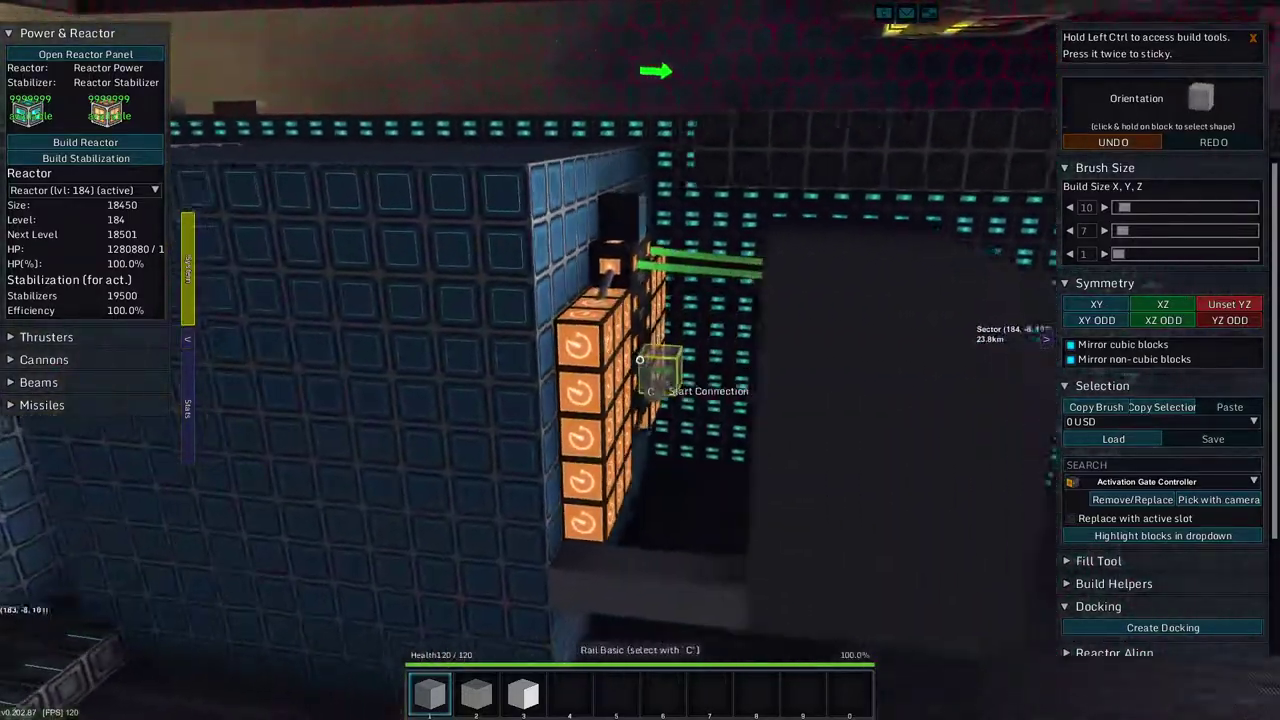
pyautogui.scroll(-1, 640, 360)
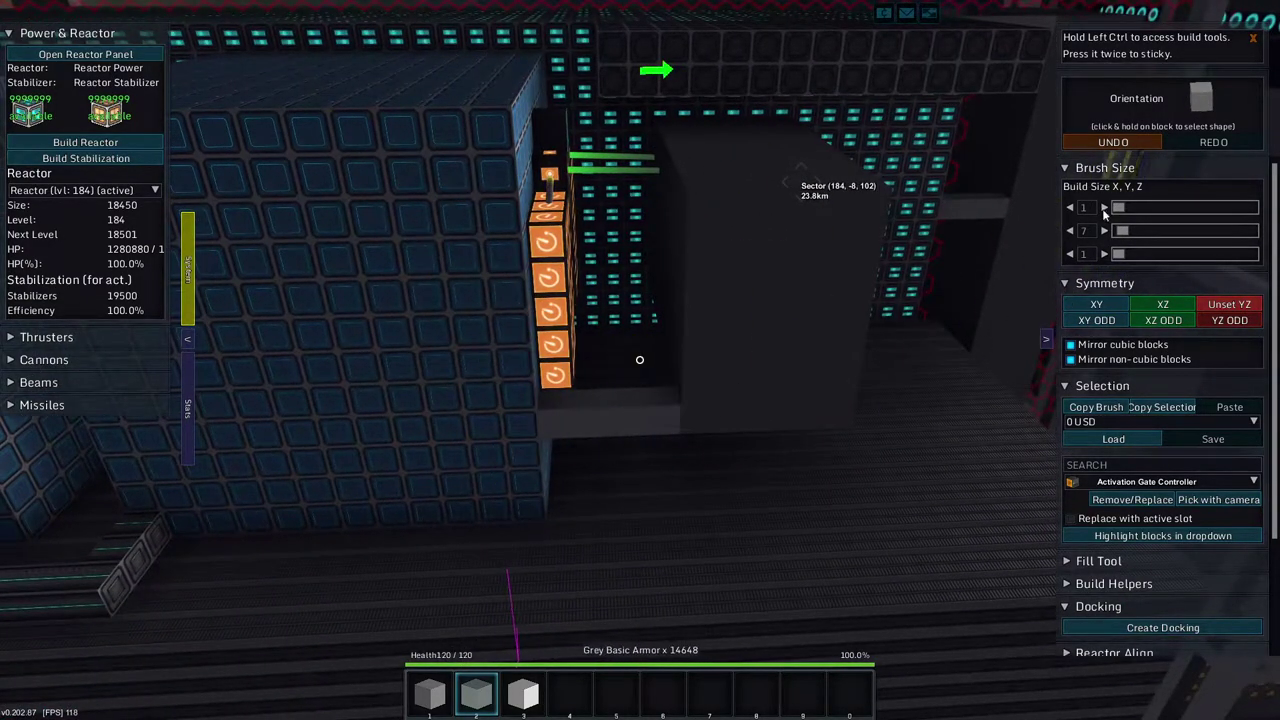
# Fill a six-deep grey armor box over the jump column, then reset brush X to 1
pyautogui.click(1083, 254)
pyautogui.write('6')
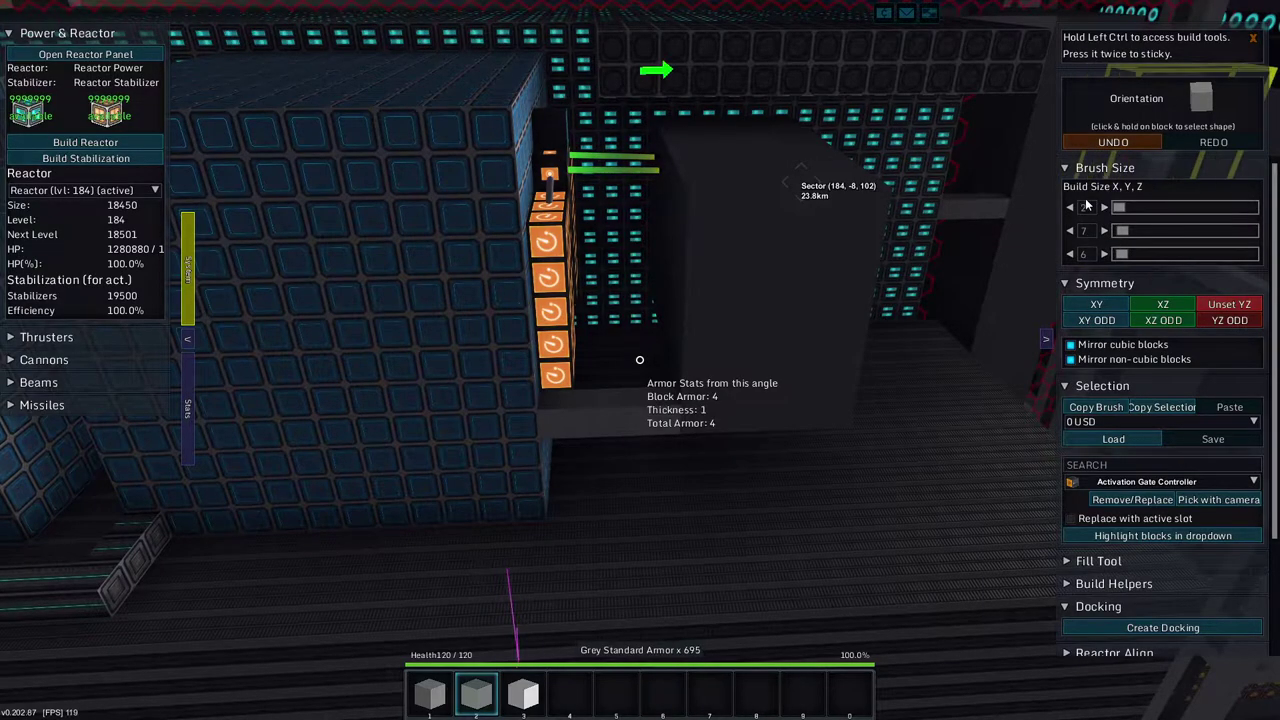
pyautogui.click(473, 418)
pyautogui.press('3')
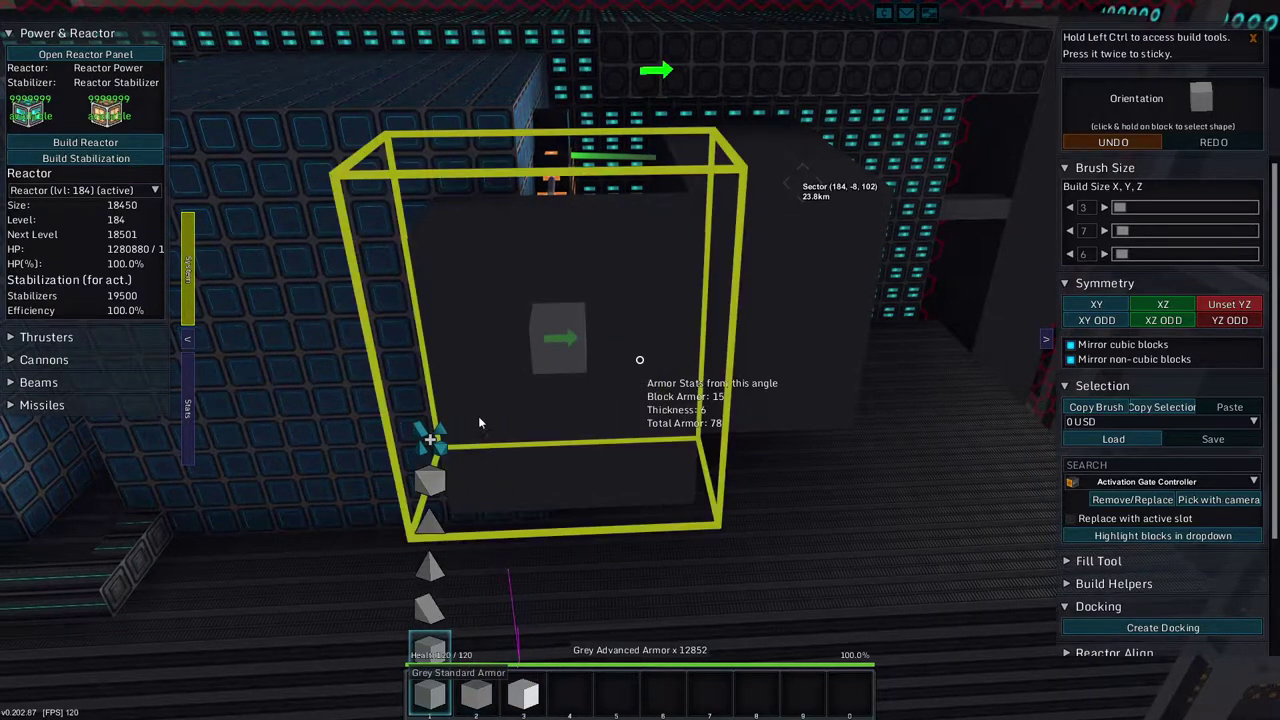
pyautogui.click(1083, 207)
pyautogui.write('1')
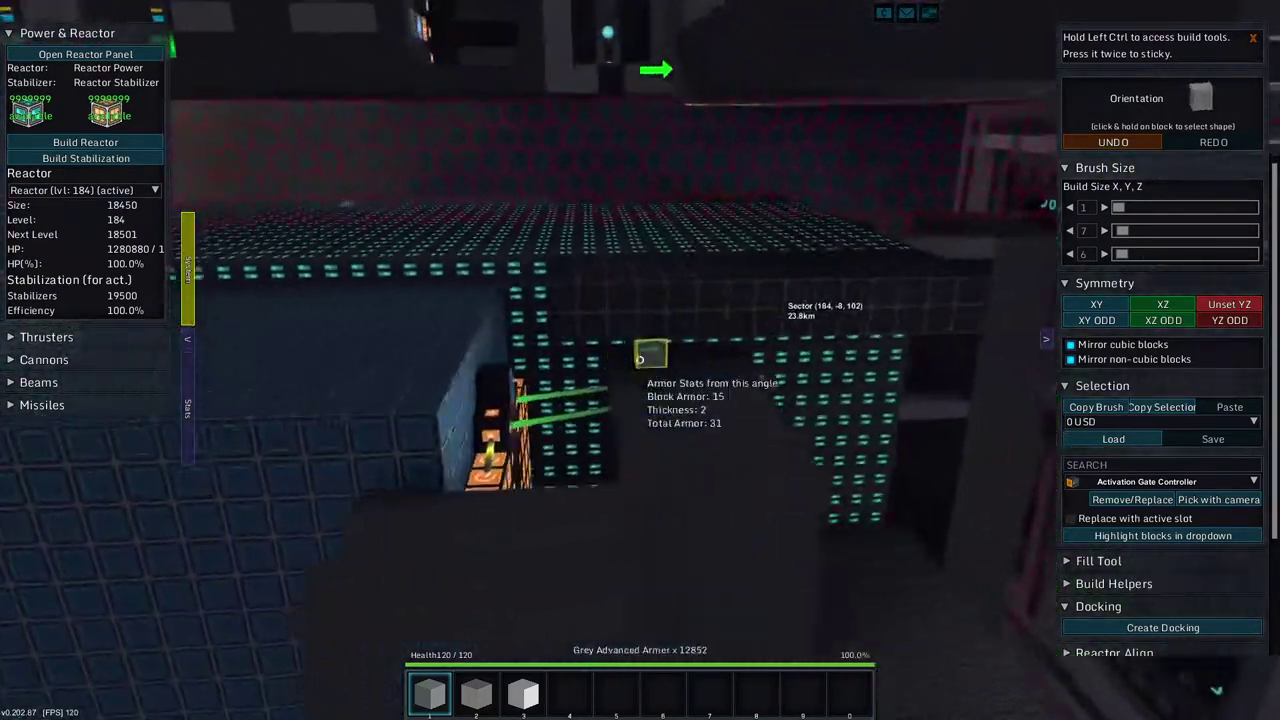
pyautogui.write('1')
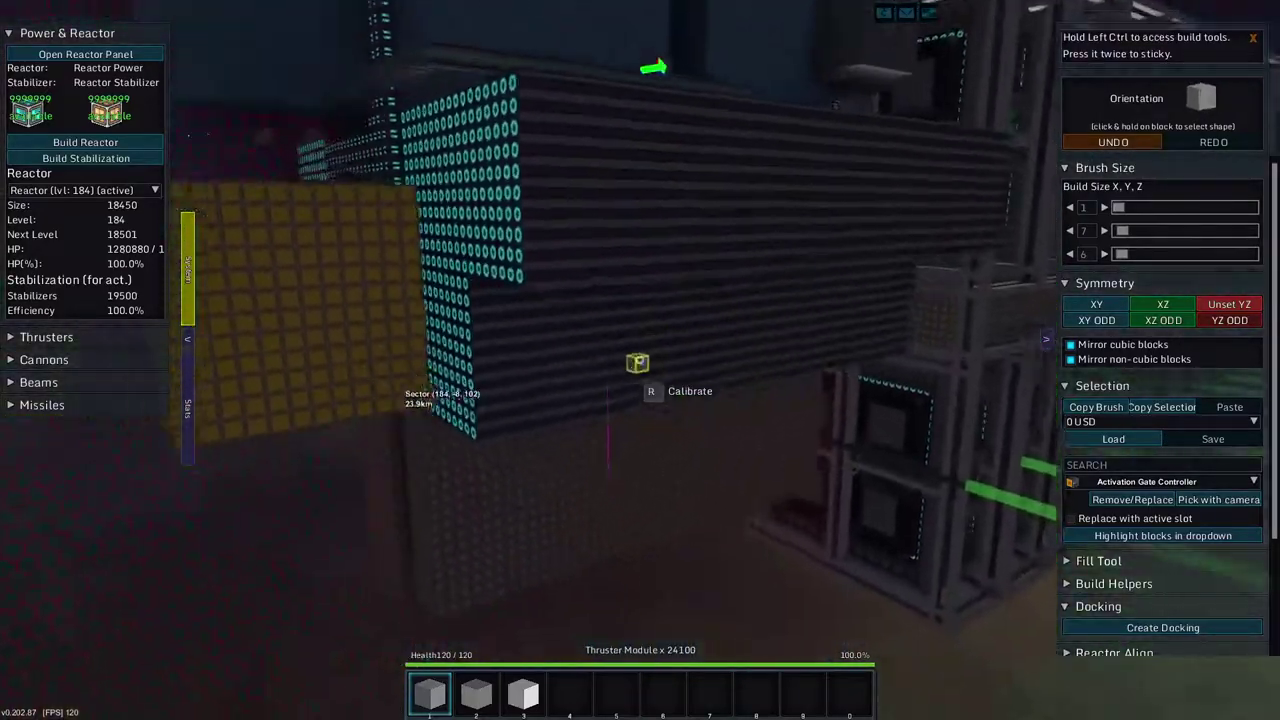
# Show the ship's Stats with the Thrusters section expanded, orbiting the ship
pyautogui.click(188, 400)
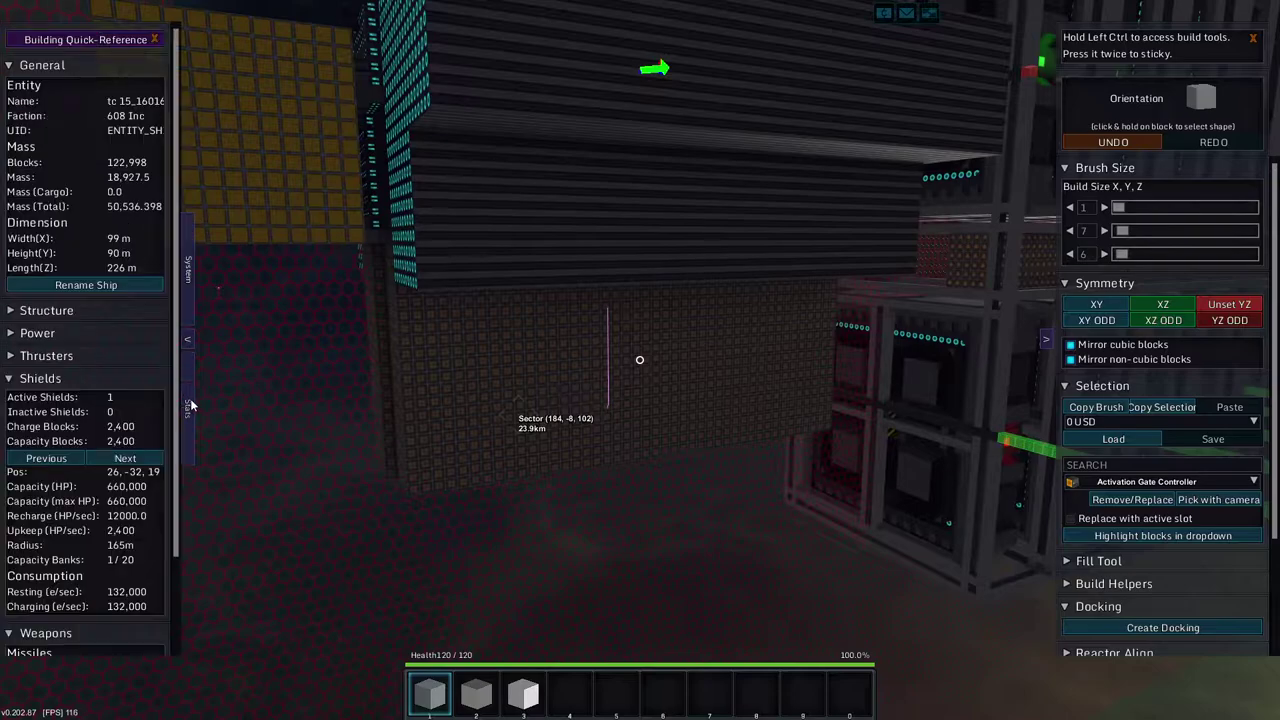
pyautogui.scroll(-3, 70, 550)
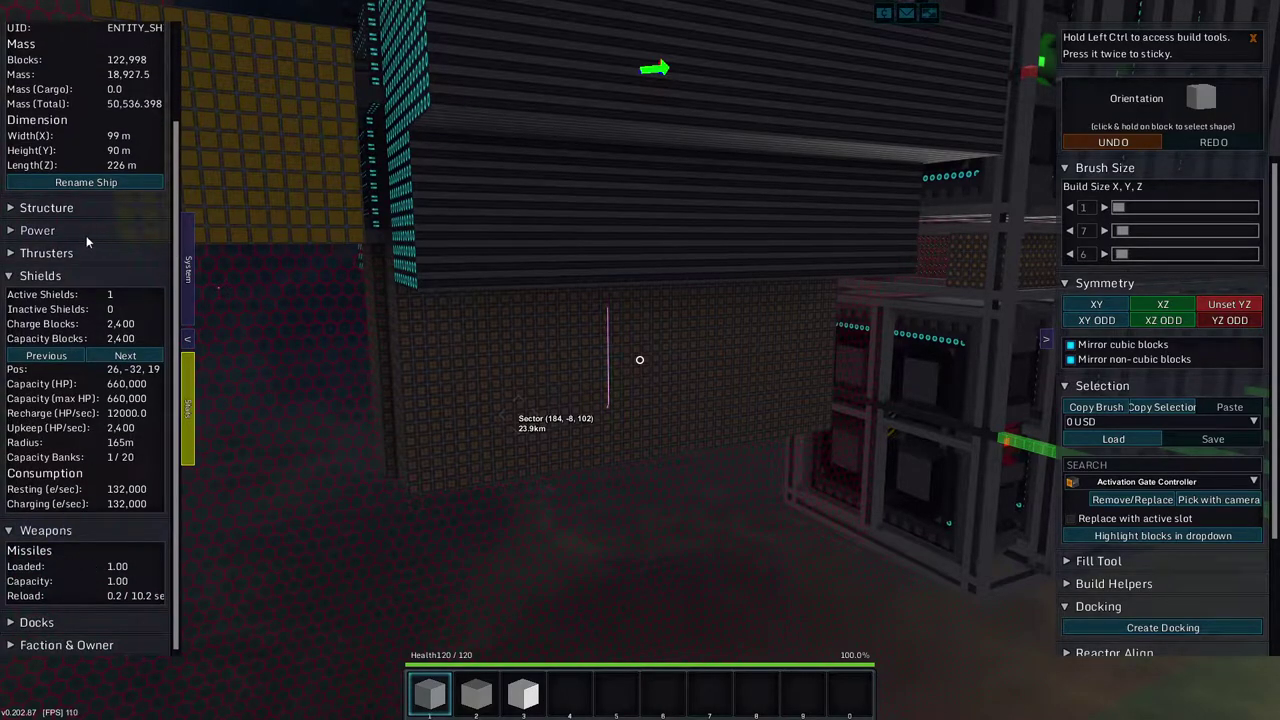
pyautogui.click(45, 253)
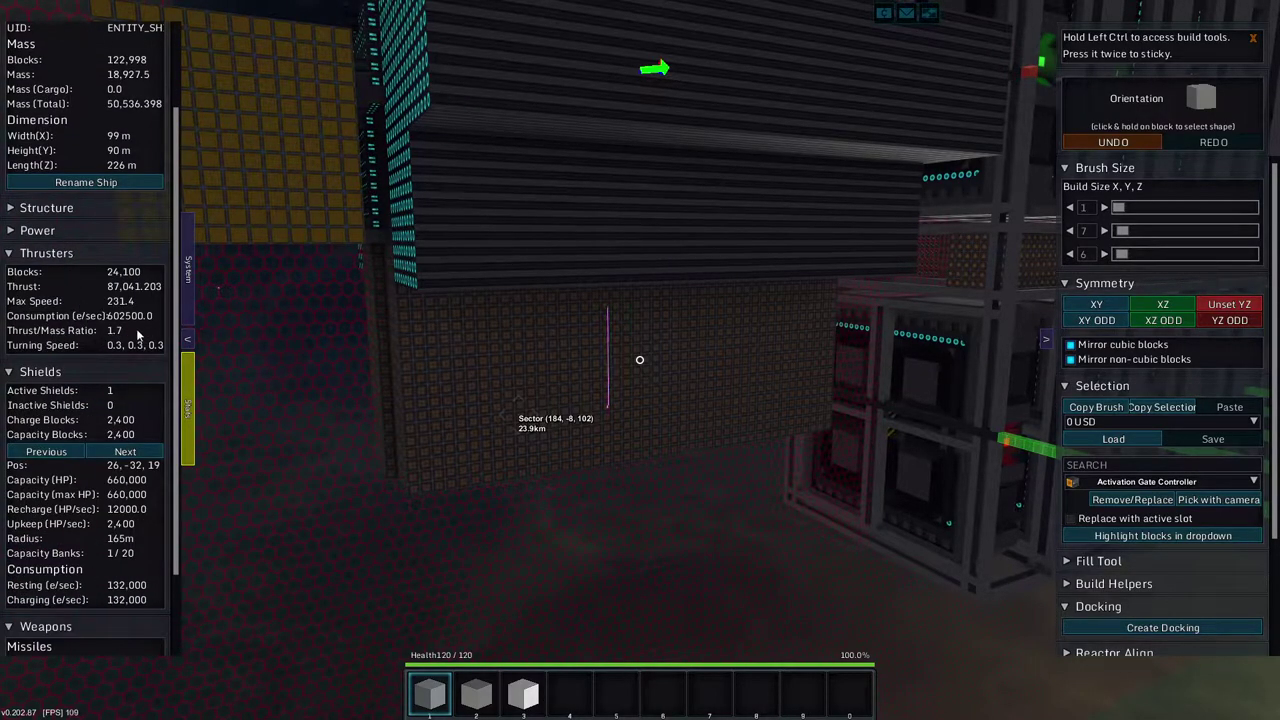
pyautogui.moveTo(640, 360); pyautogui.dragTo(640, 360)
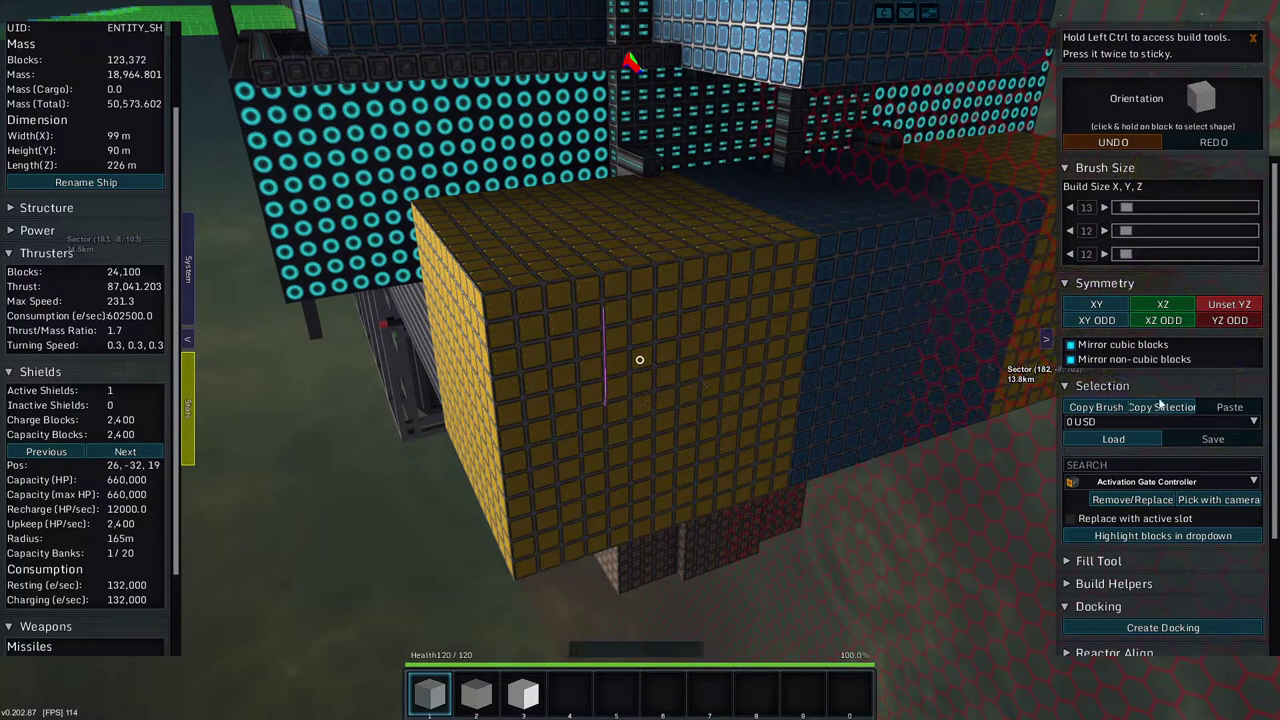
pyautogui.scroll(-3, 1160, 403)
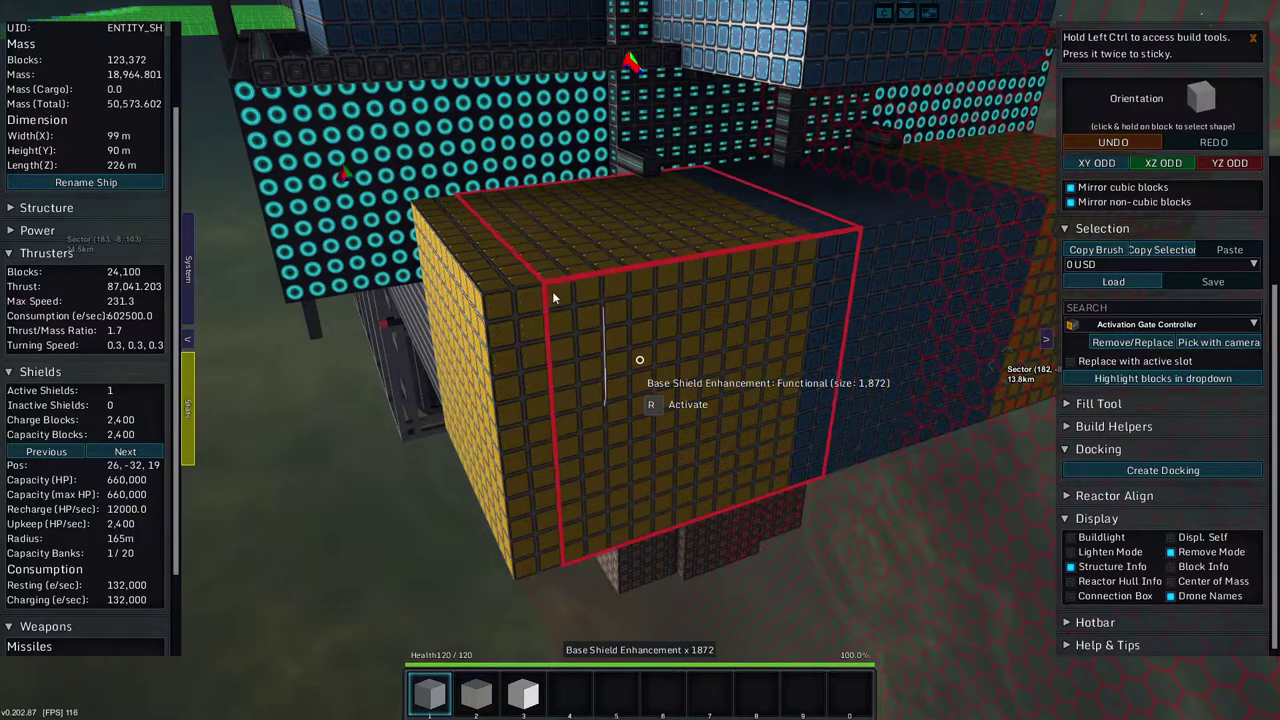
# Remove a yellow shield enhancer block, fly above the ship, and enable XZ symmetry
pyautogui.rightClick(508, 291)
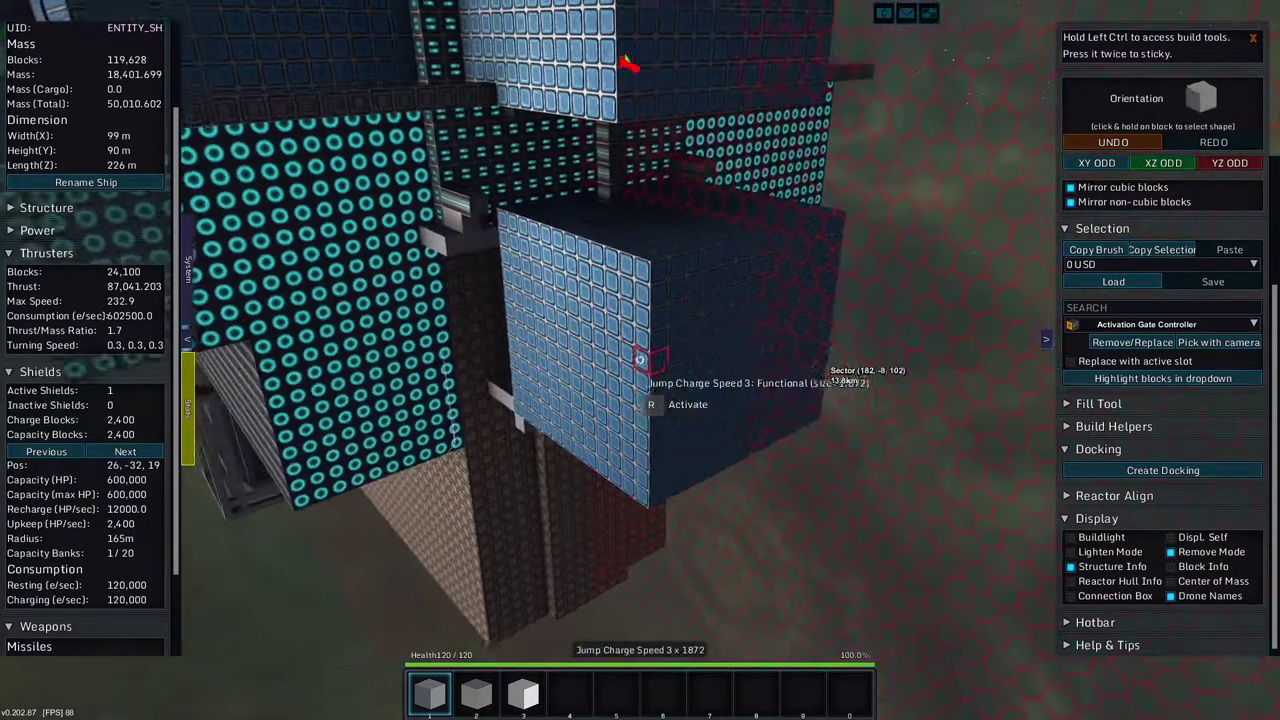
pyautogui.press('w')
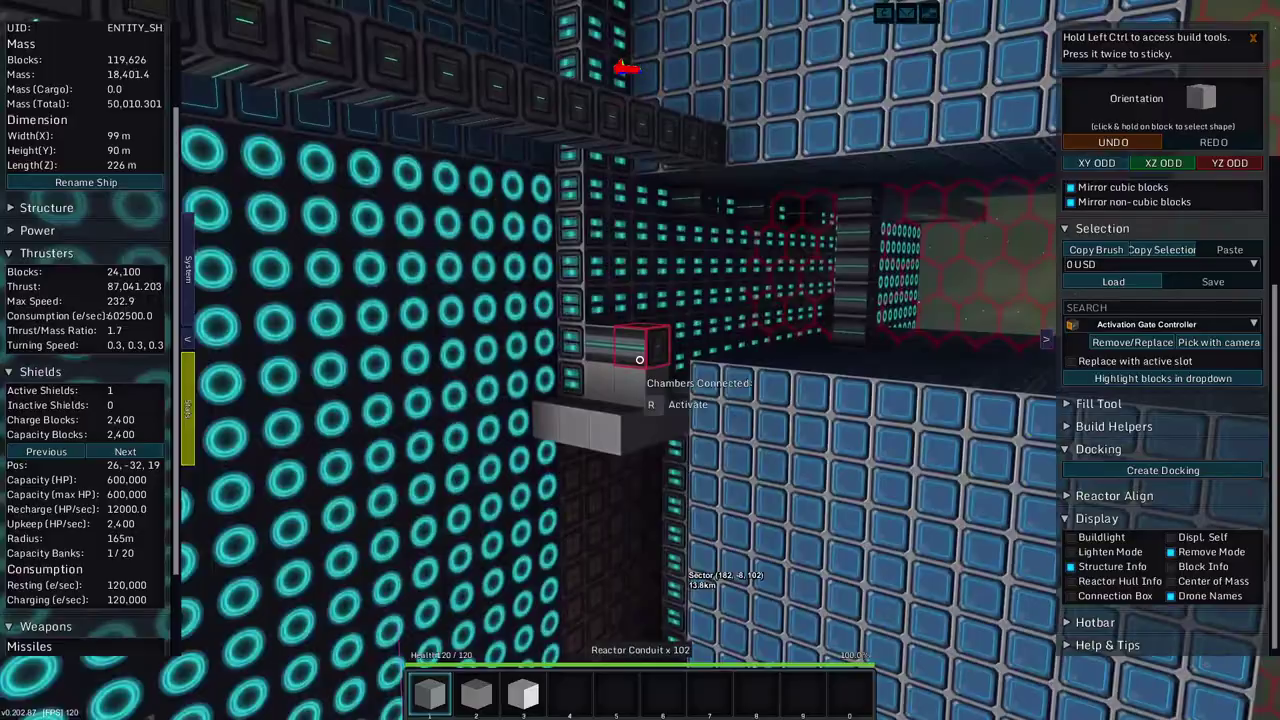
pyautogui.press('w')
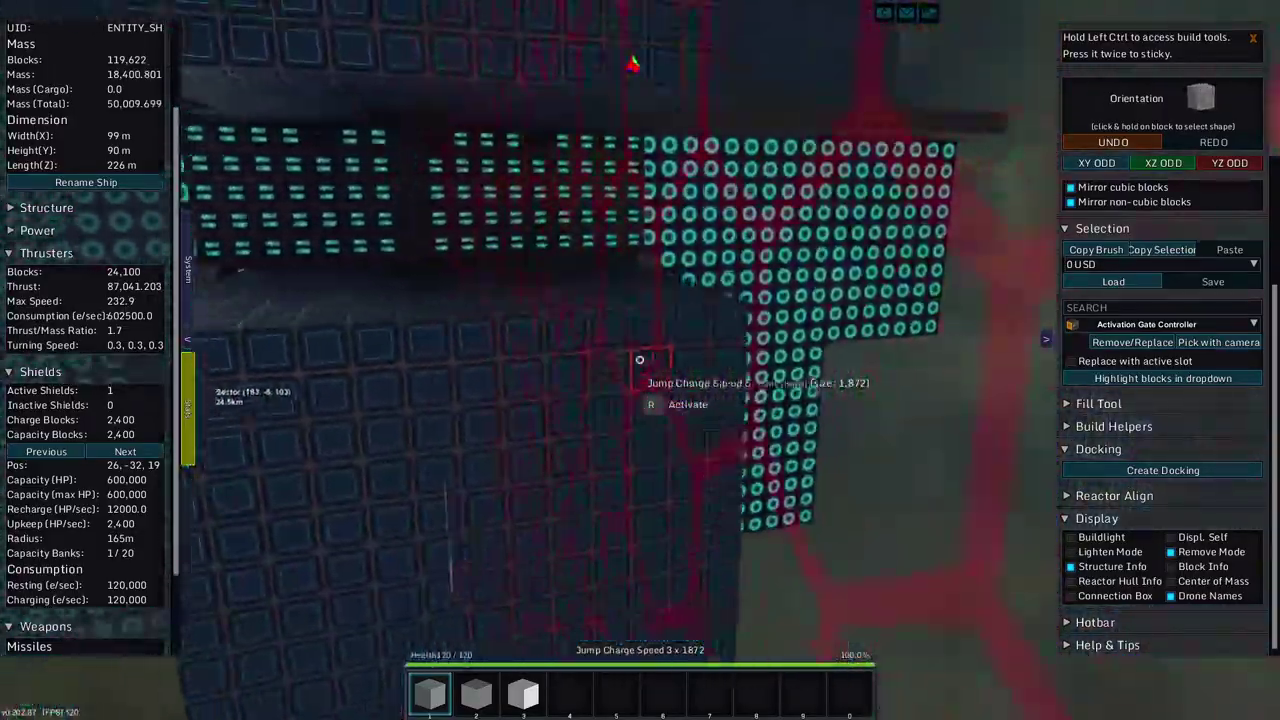
pyautogui.press('w')
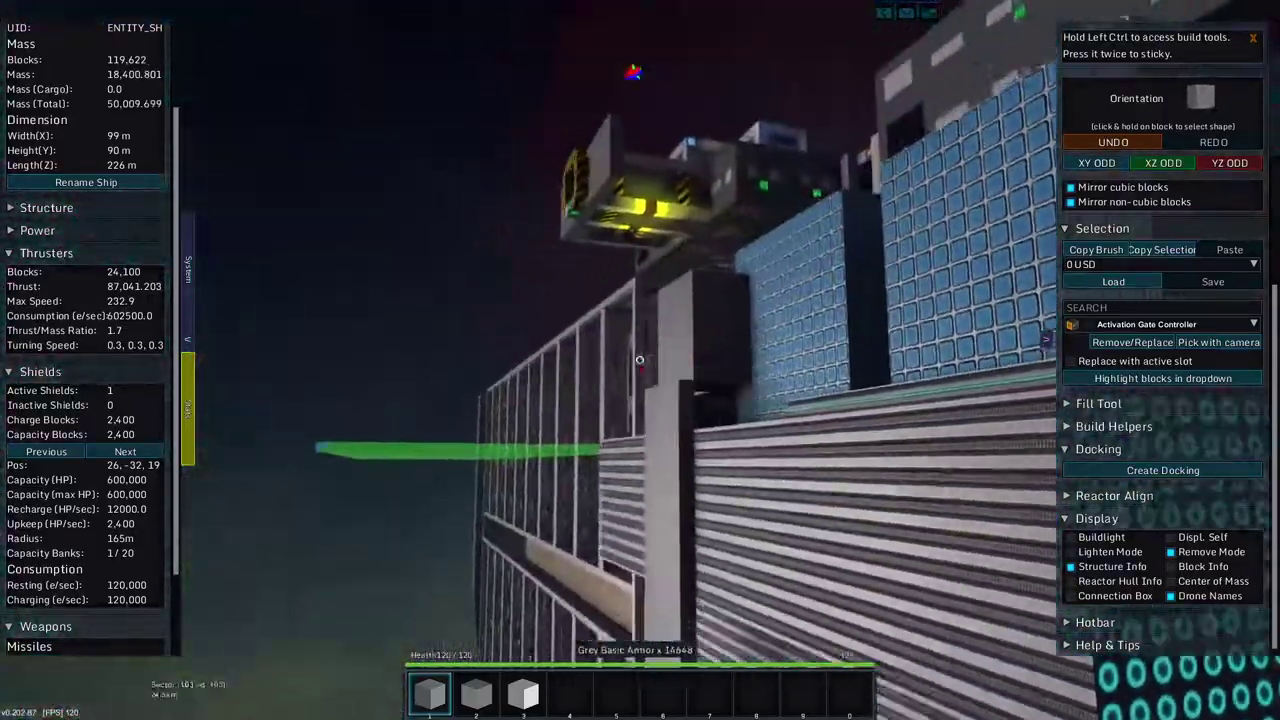
pyautogui.press('w')
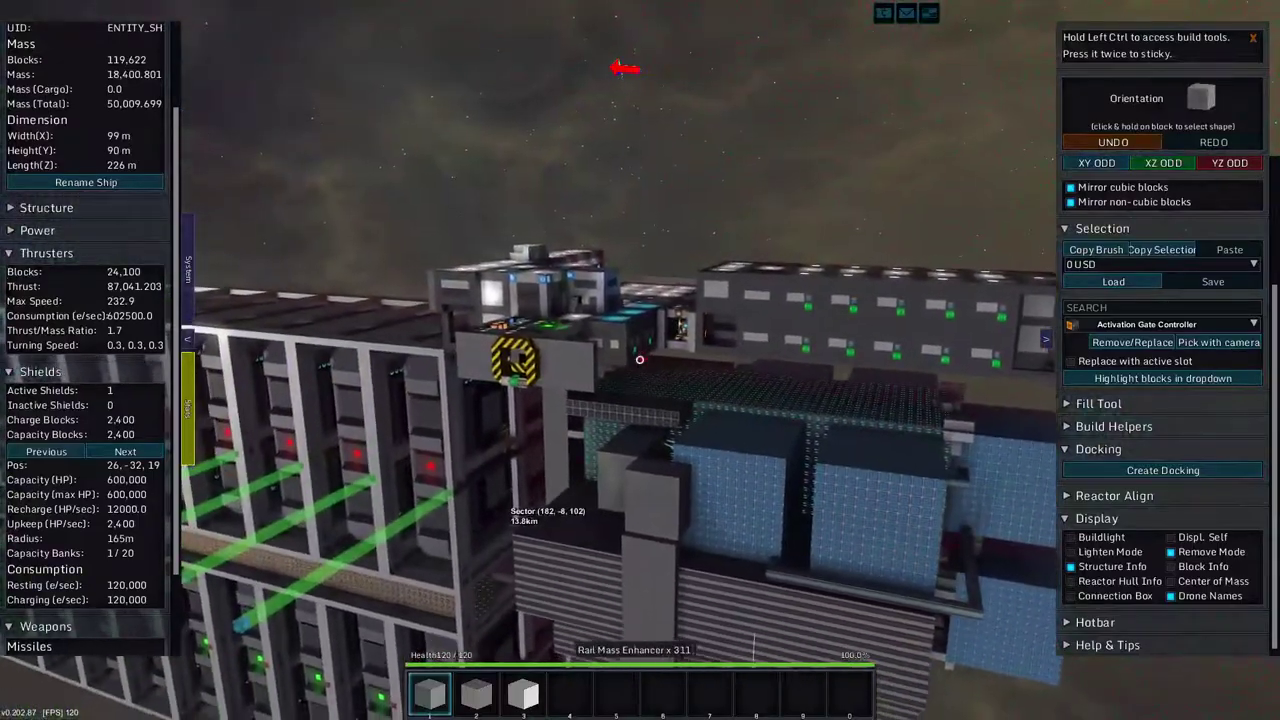
pyautogui.scroll(3, 1165, 295)
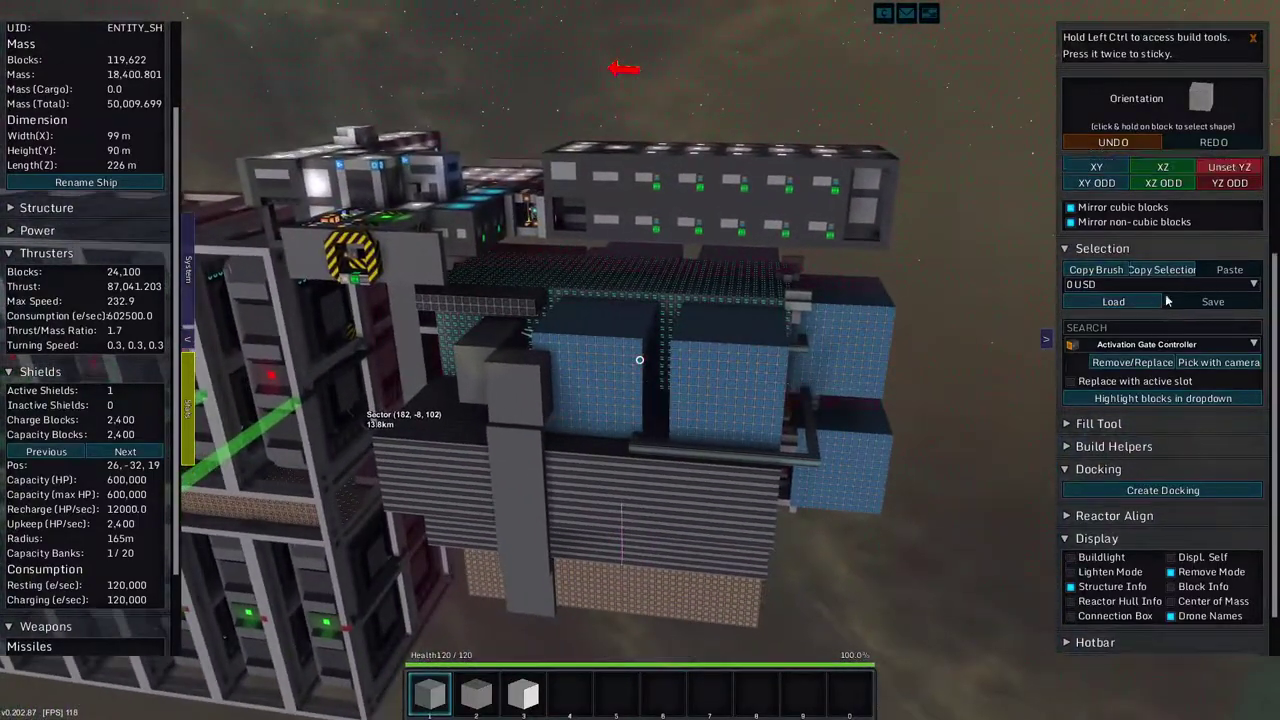
pyautogui.scroll(3, 1165, 295)
pyautogui.click(1163, 303)
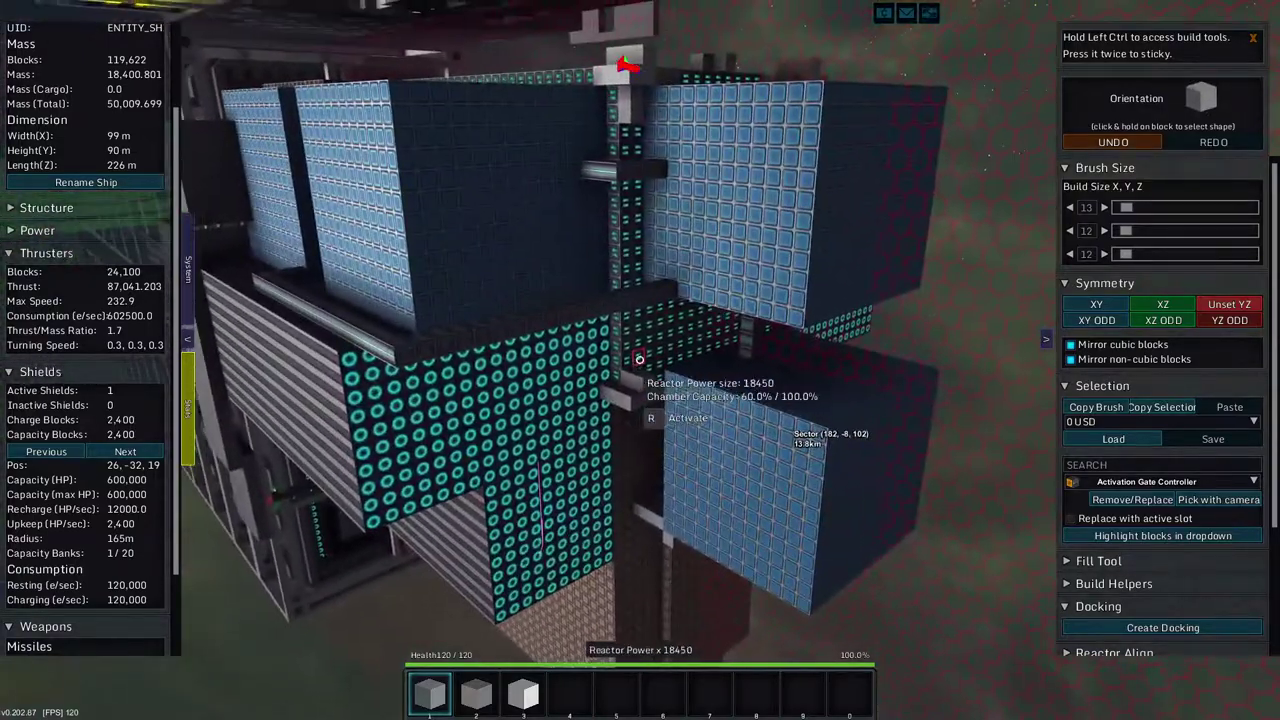
pyautogui.press('Insert')
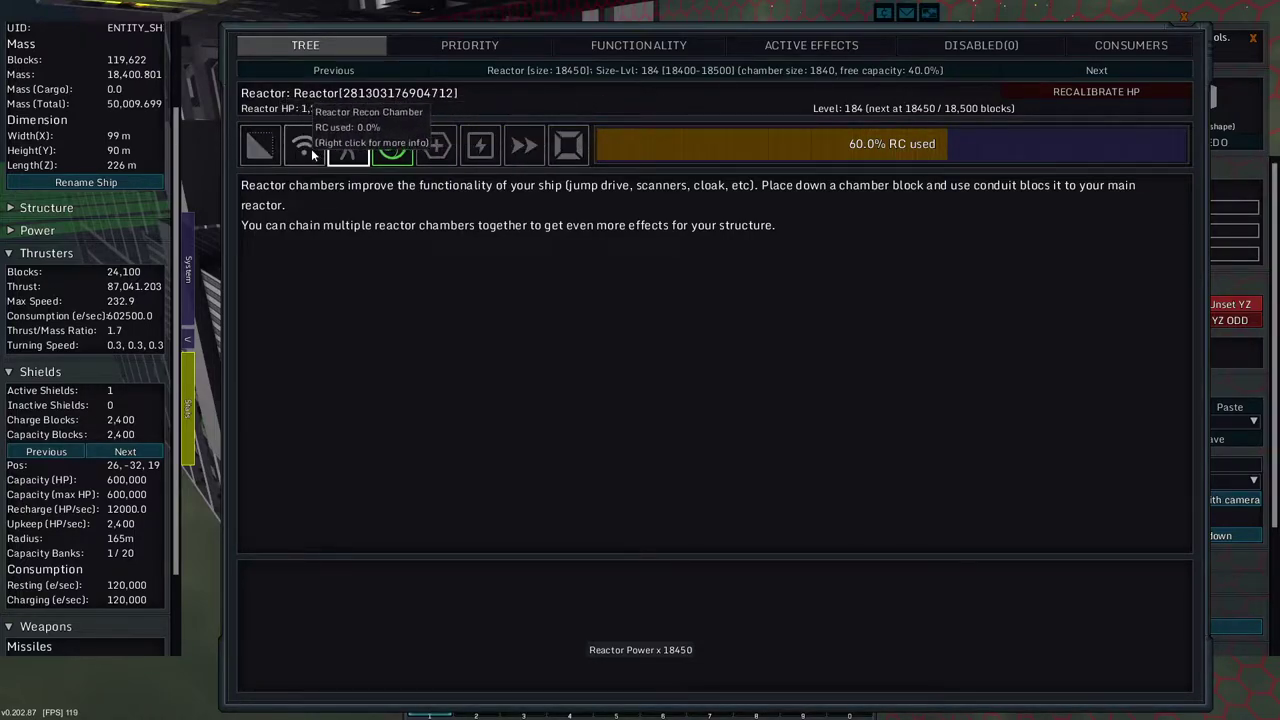
pyautogui.click(262, 146)
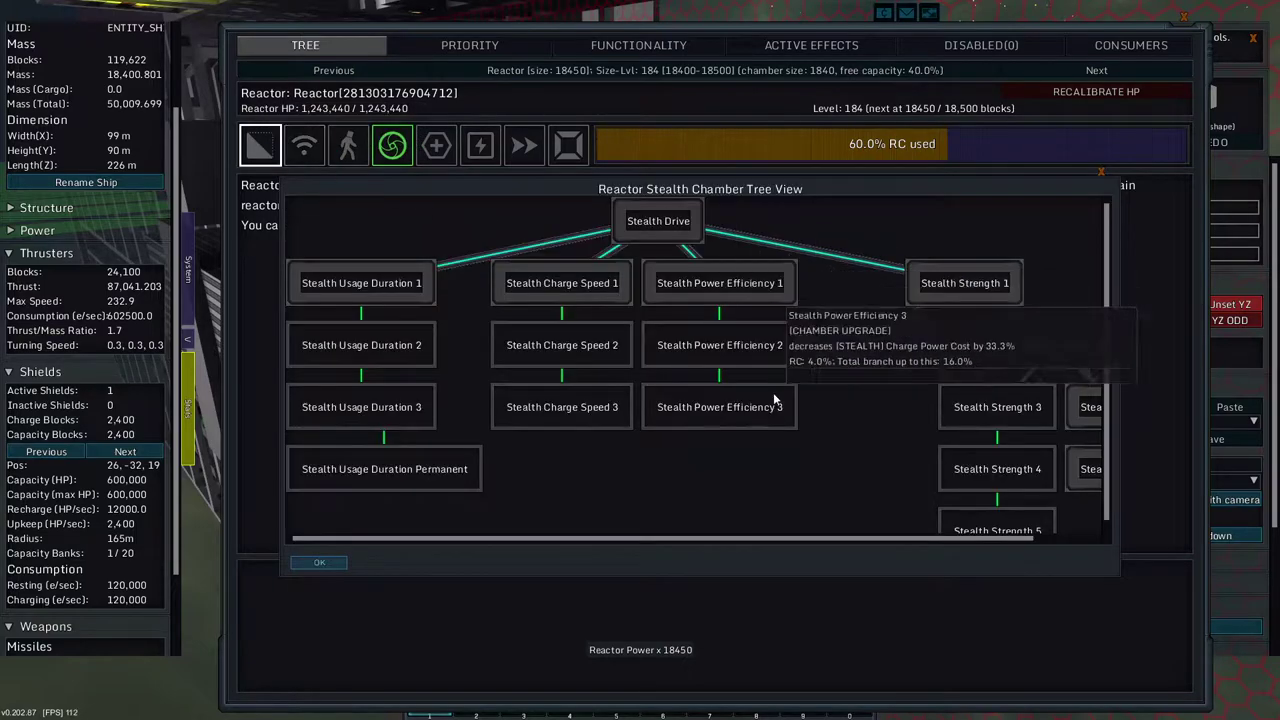
pyautogui.moveTo(847, 538); pyautogui.dragTo(905, 538)
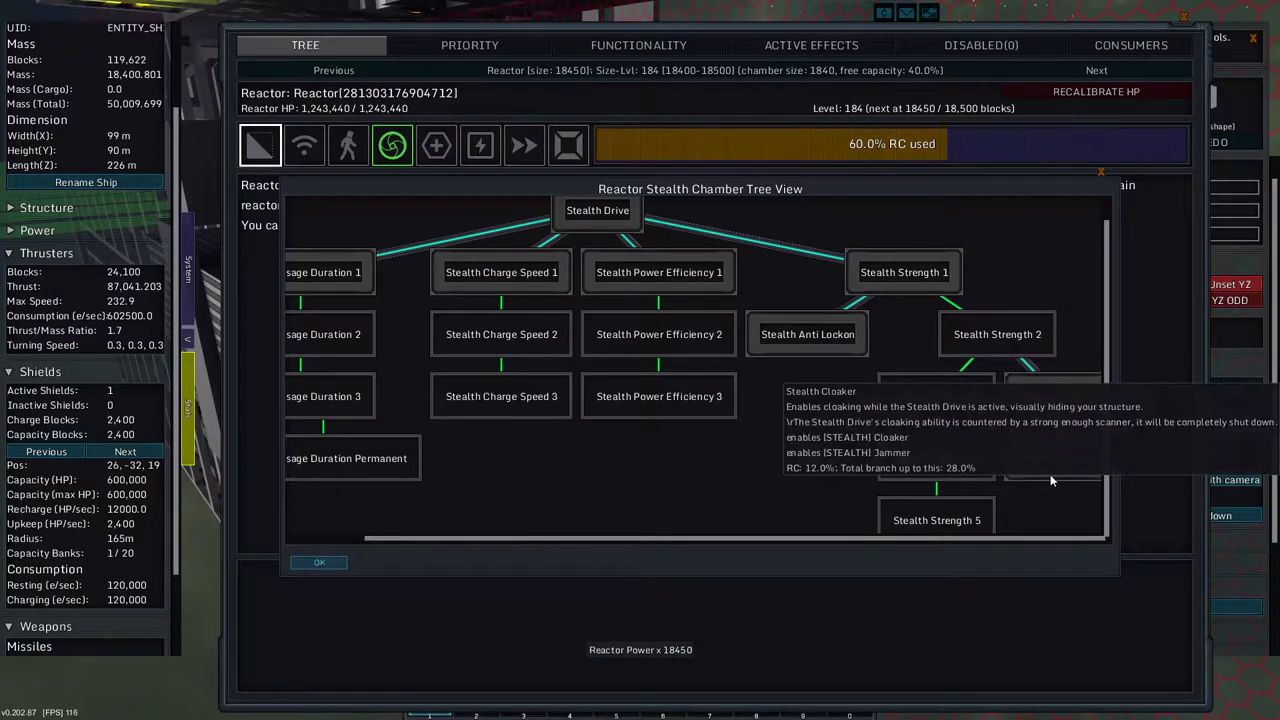
pyautogui.press('Escape')
pyautogui.press('Escape')
pyautogui.press('s')
pyautogui.press('s')
pyautogui.press('s')
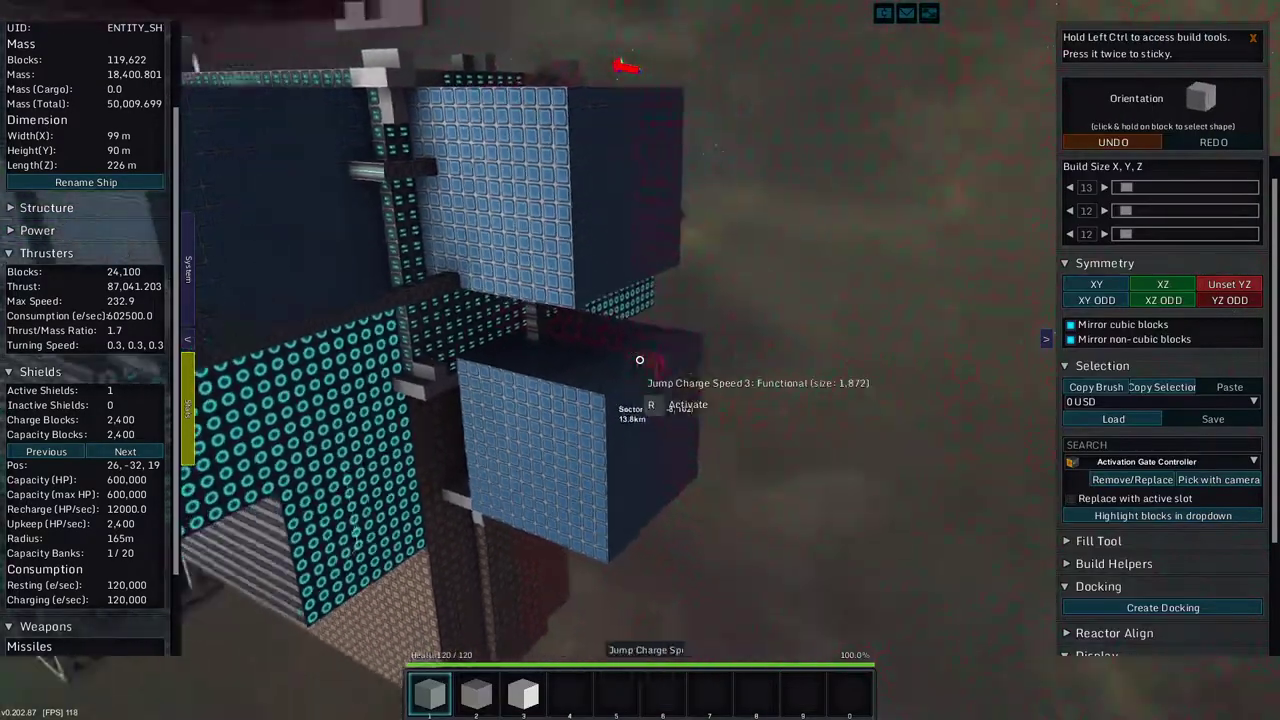
pyautogui.press('s')
pyautogui.press('s')
pyautogui.press('s')
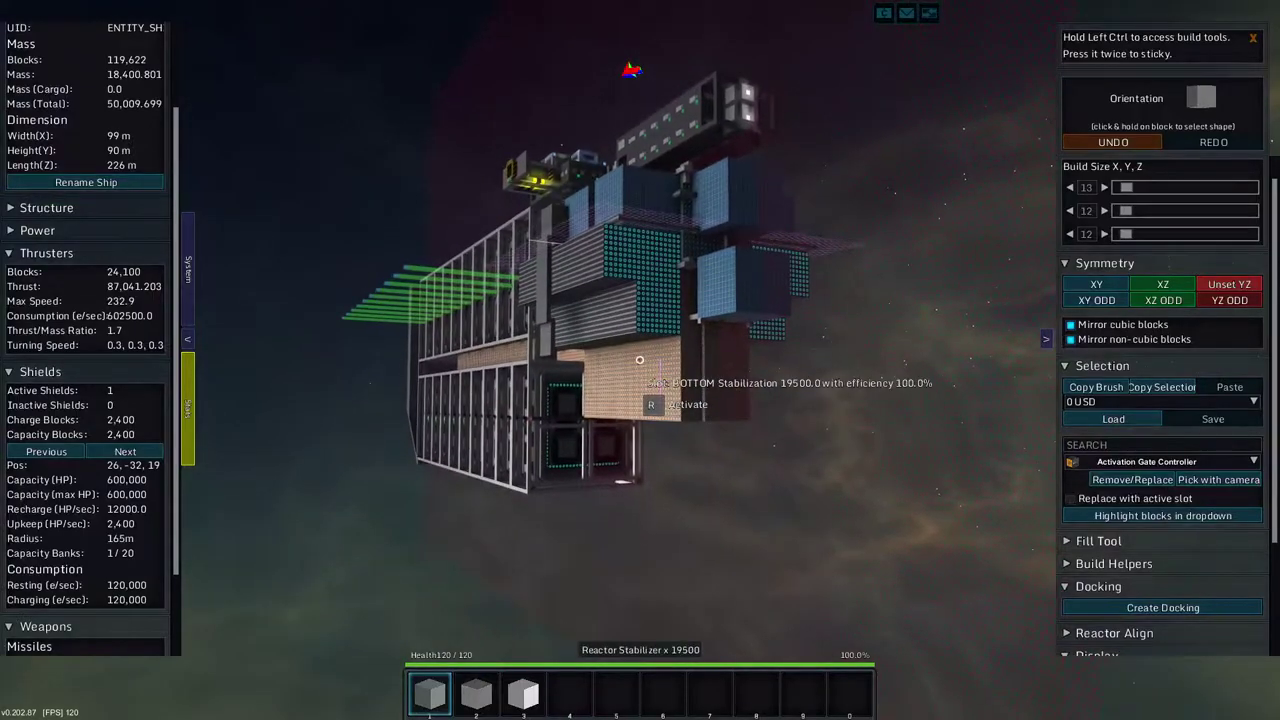
pyautogui.press('w')
pyautogui.press('w')
pyautogui.press('w')
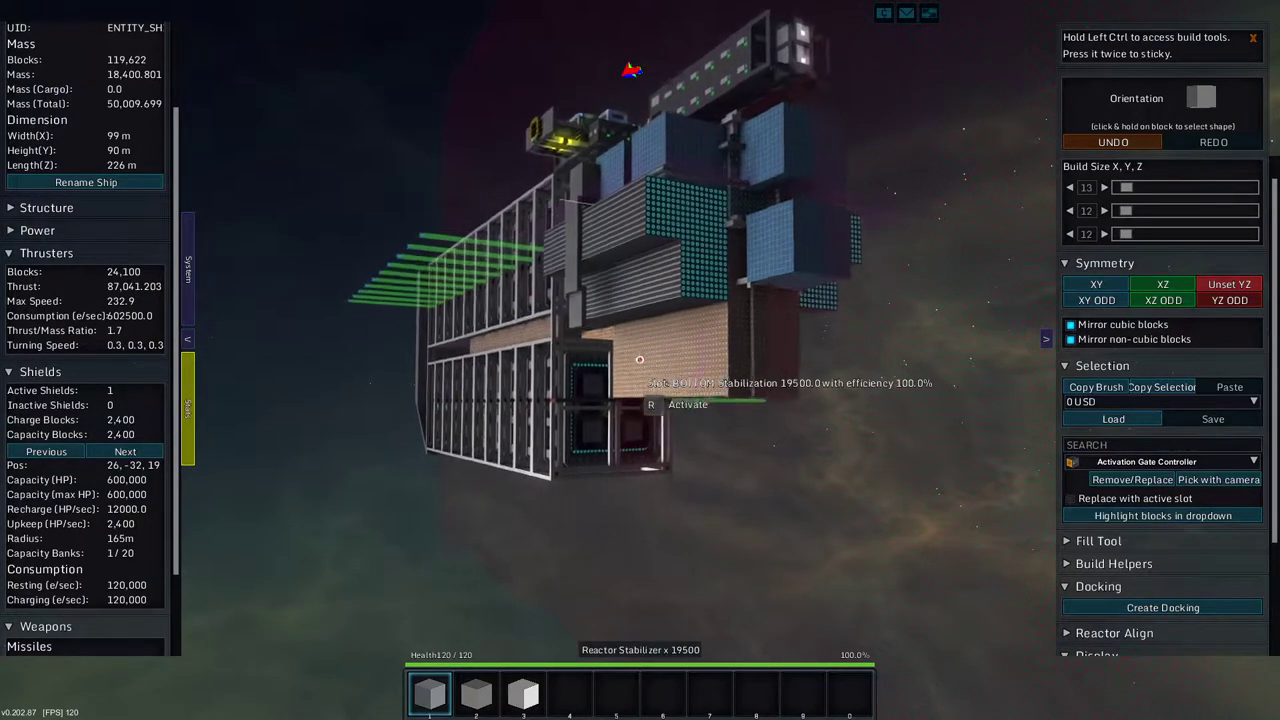
pyautogui.press('w')
pyautogui.press('w')
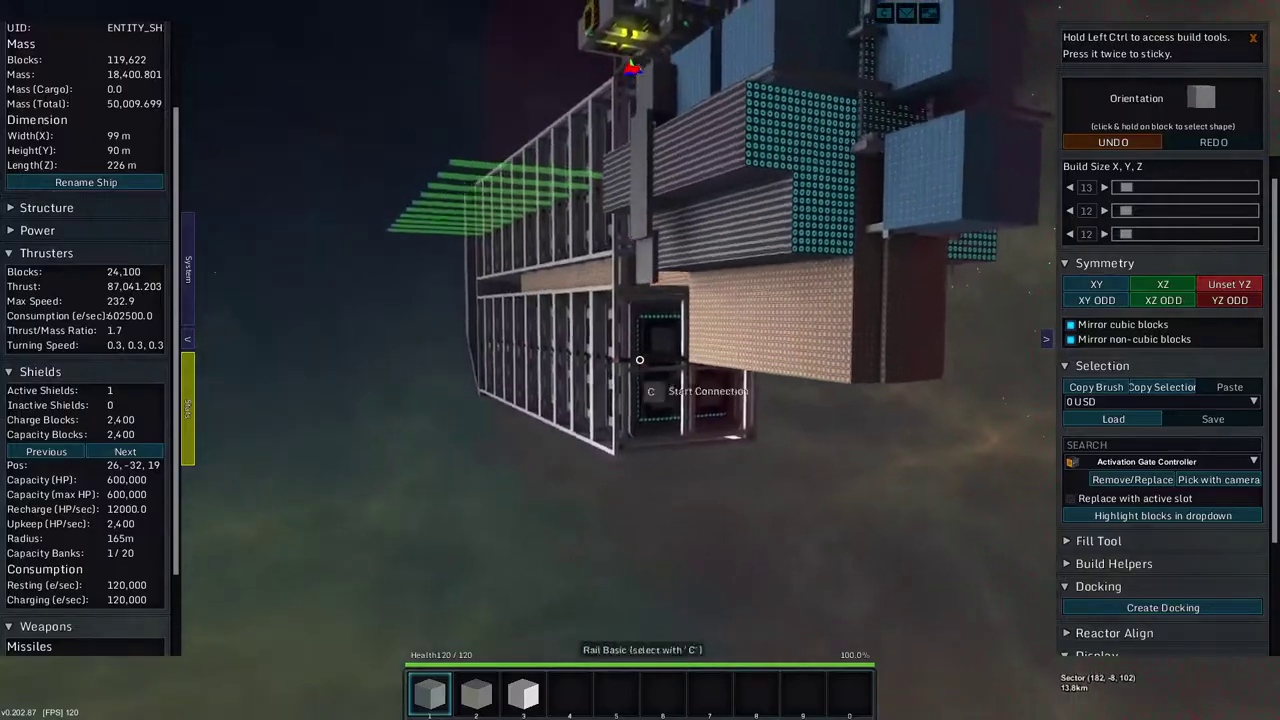
pyautogui.press('w')
pyautogui.press('w')
pyautogui.press('w')
pyautogui.press('w')
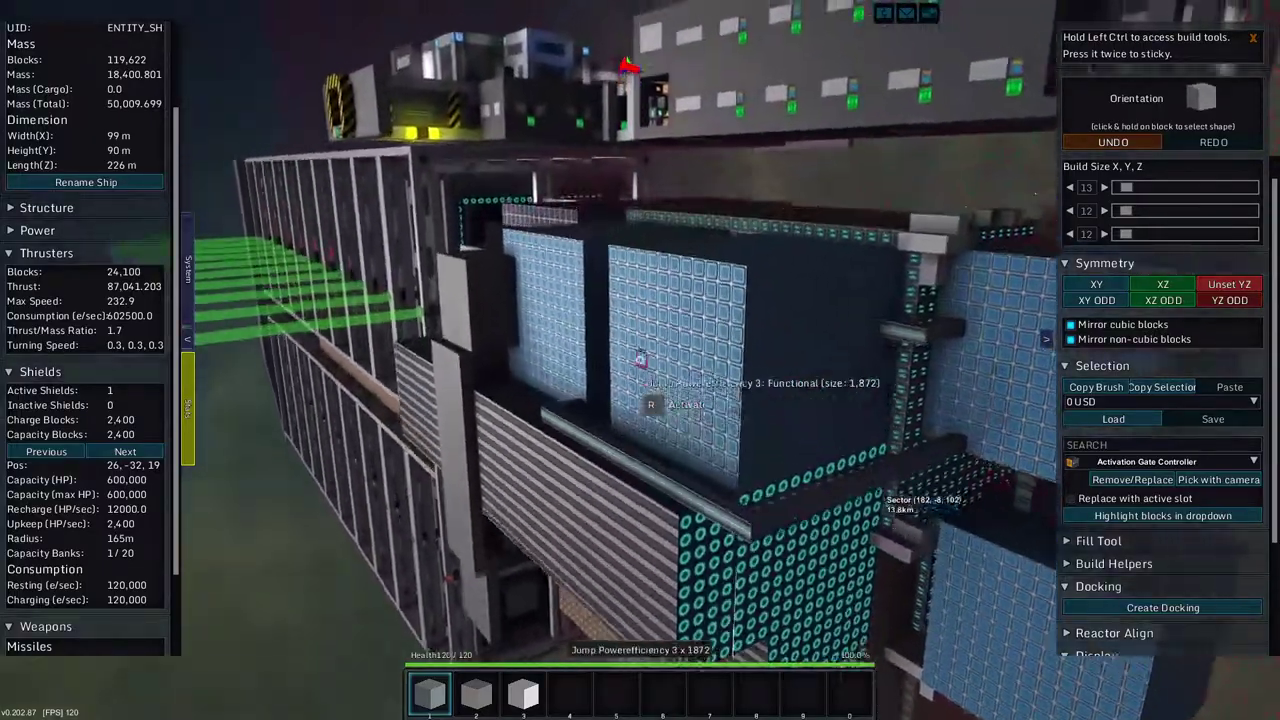
pyautogui.press('w')
pyautogui.press('w')
pyautogui.press('w')
pyautogui.press('w')
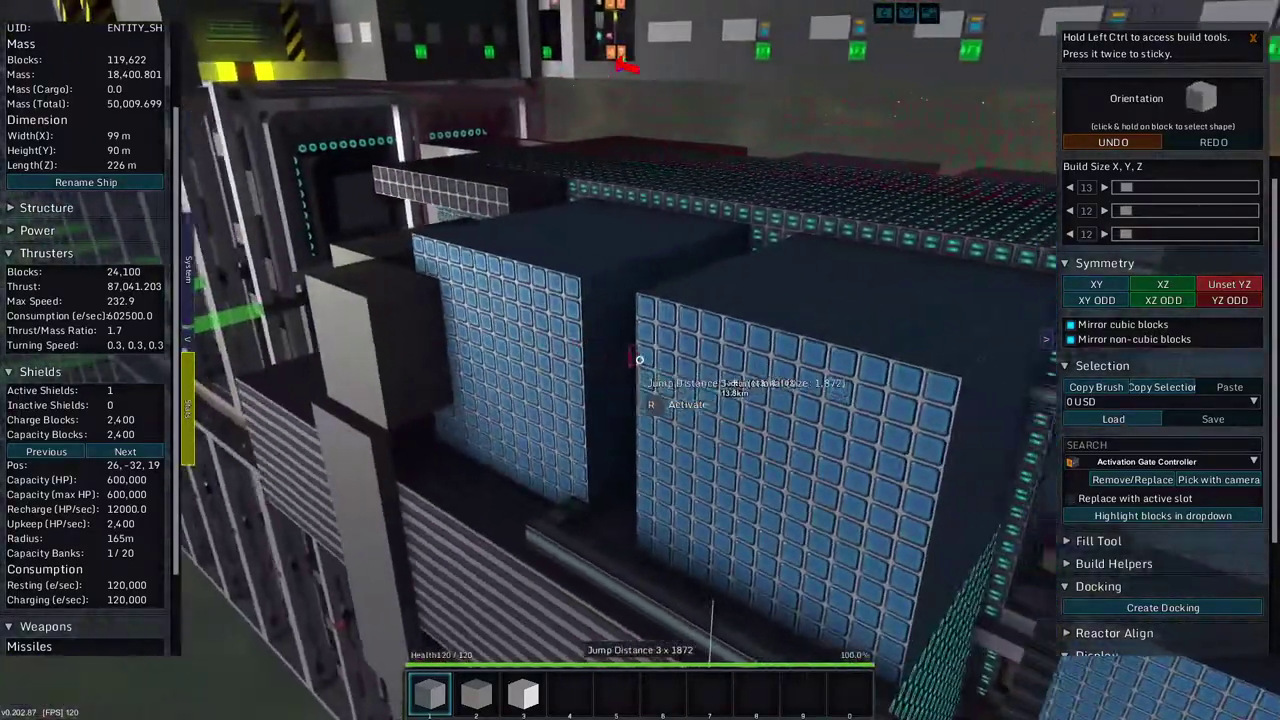
pyautogui.press('w')
pyautogui.press('w')
pyautogui.press('w')
pyautogui.press('w')
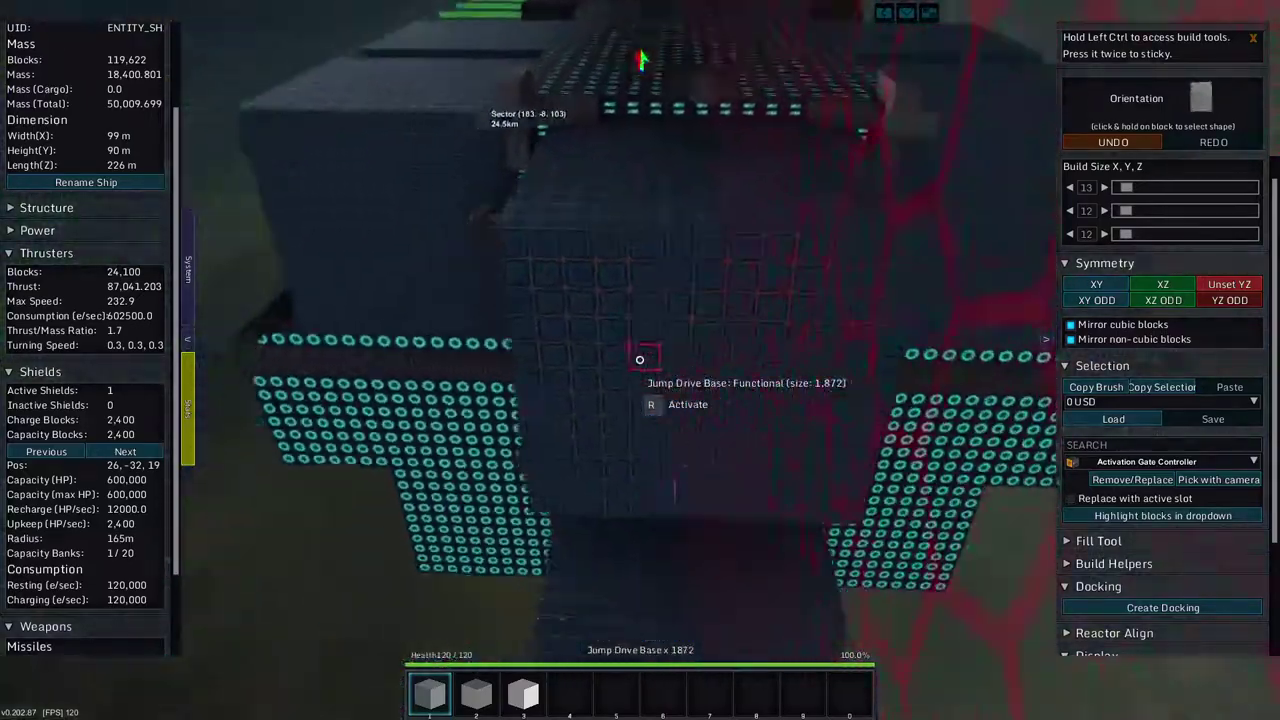
pyautogui.press('w')
pyautogui.press('w')
pyautogui.press('w')
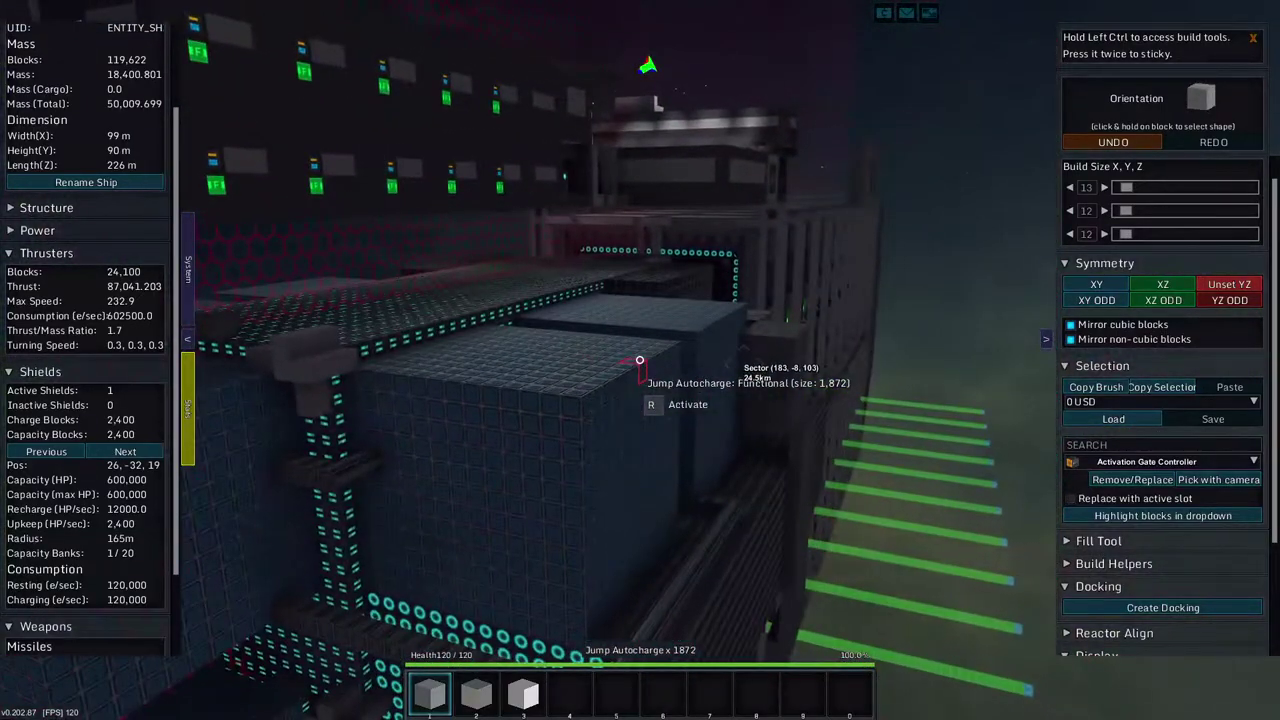
pyautogui.press('w')
pyautogui.press('w')
pyautogui.press('w')
pyautogui.press('w')
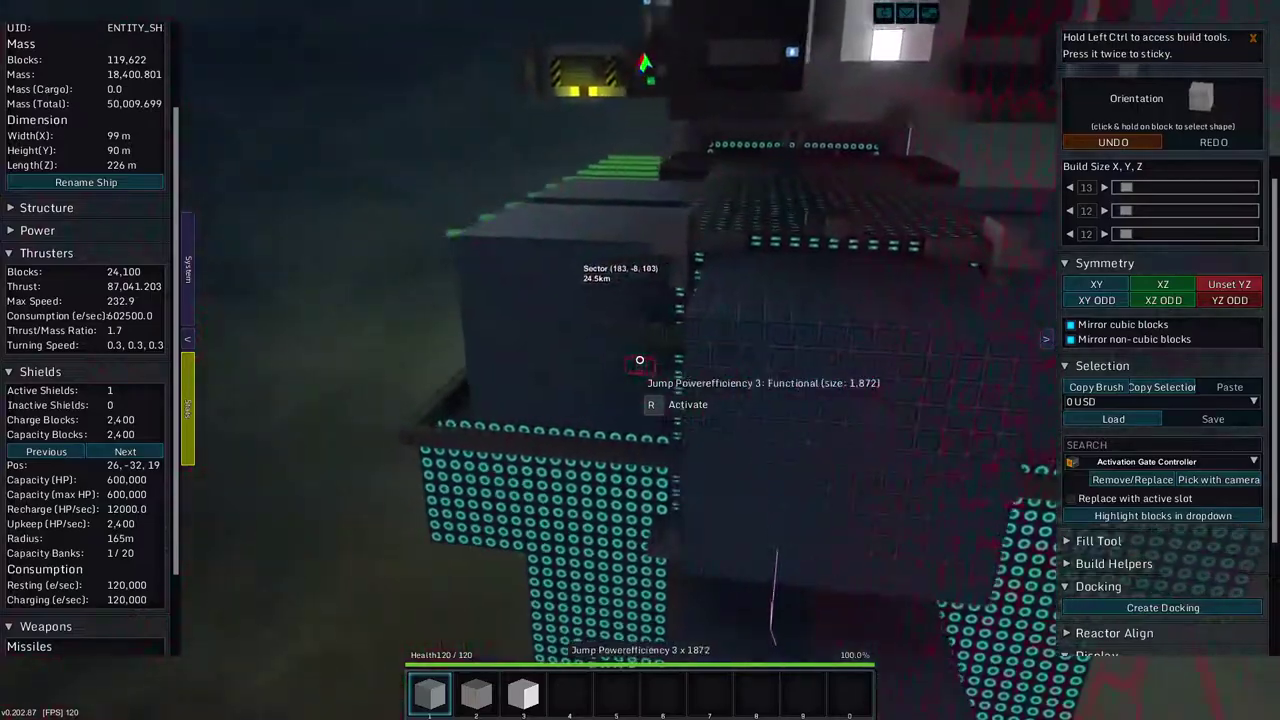
pyautogui.press('w')
pyautogui.press('w')
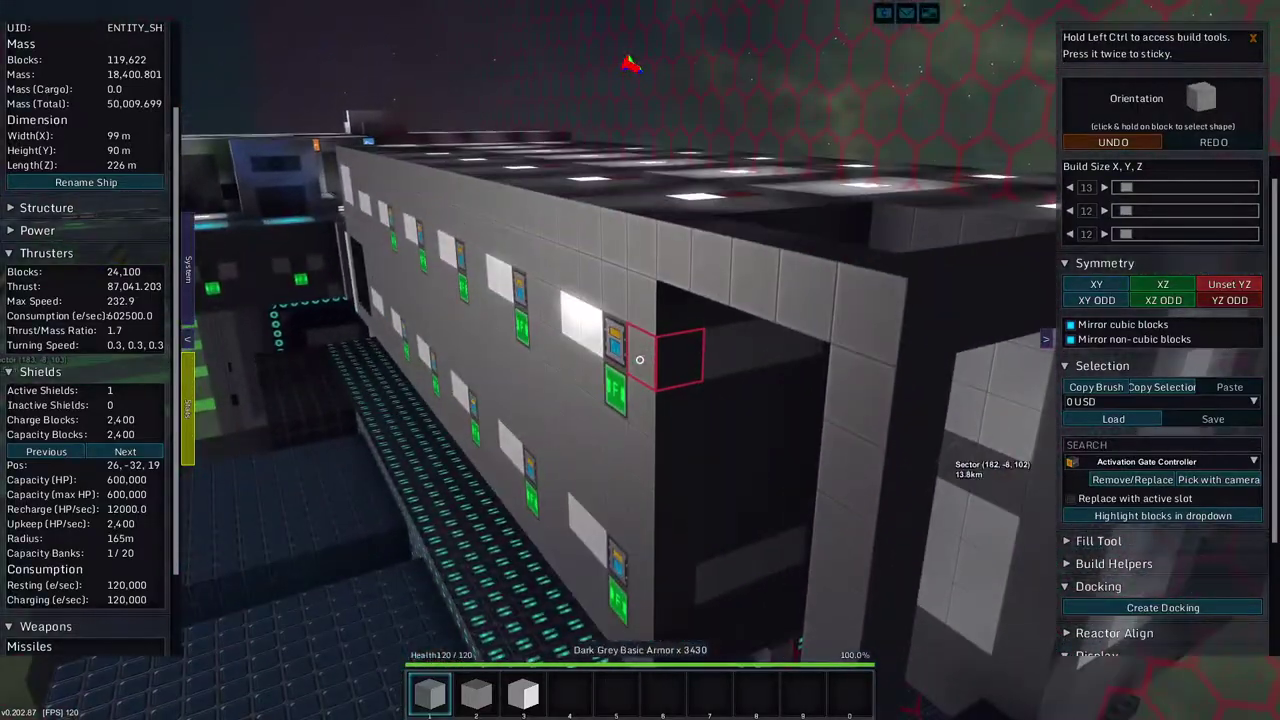
pyautogui.press('w')
pyautogui.press('w')
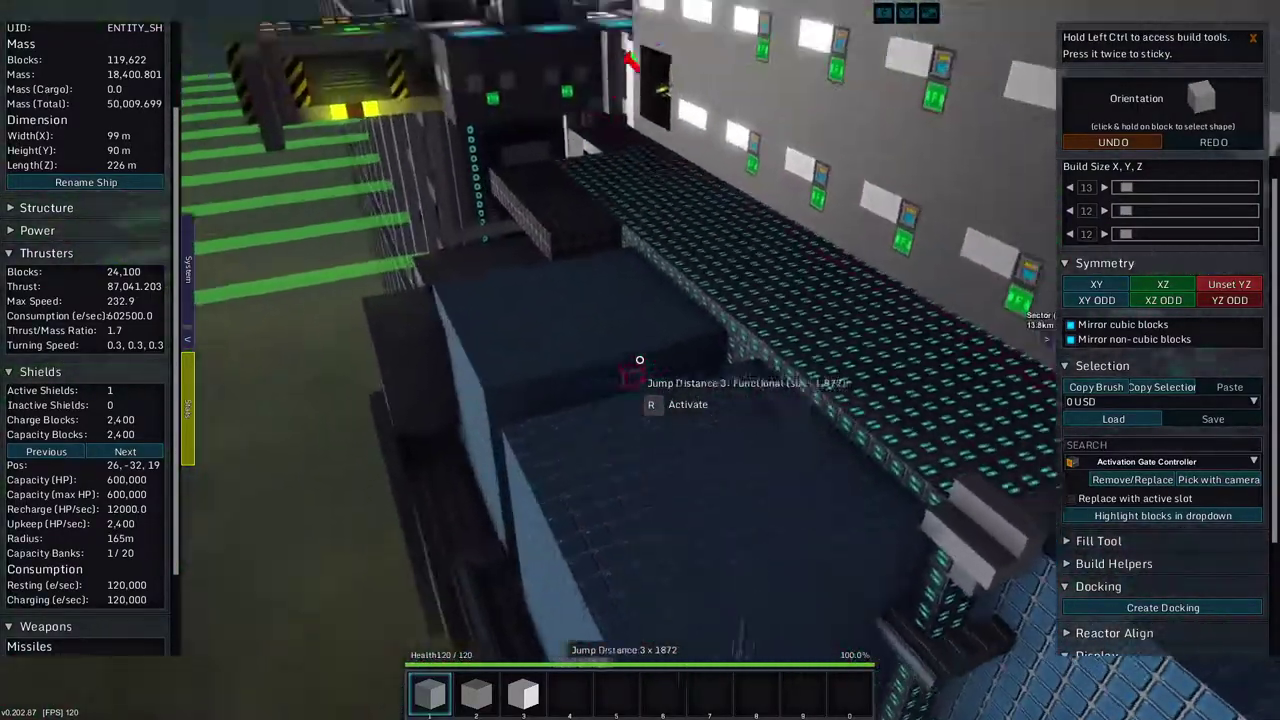
pyautogui.press('w')
pyautogui.press('w')
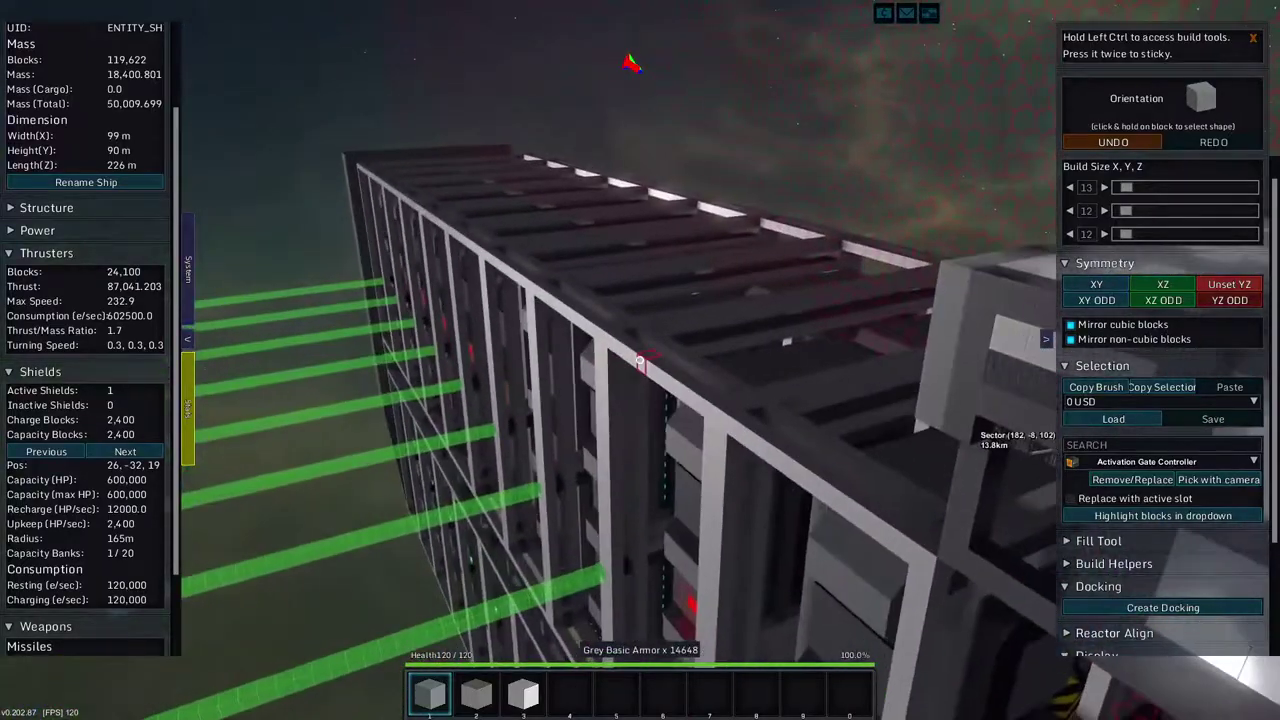
pyautogui.press('space')
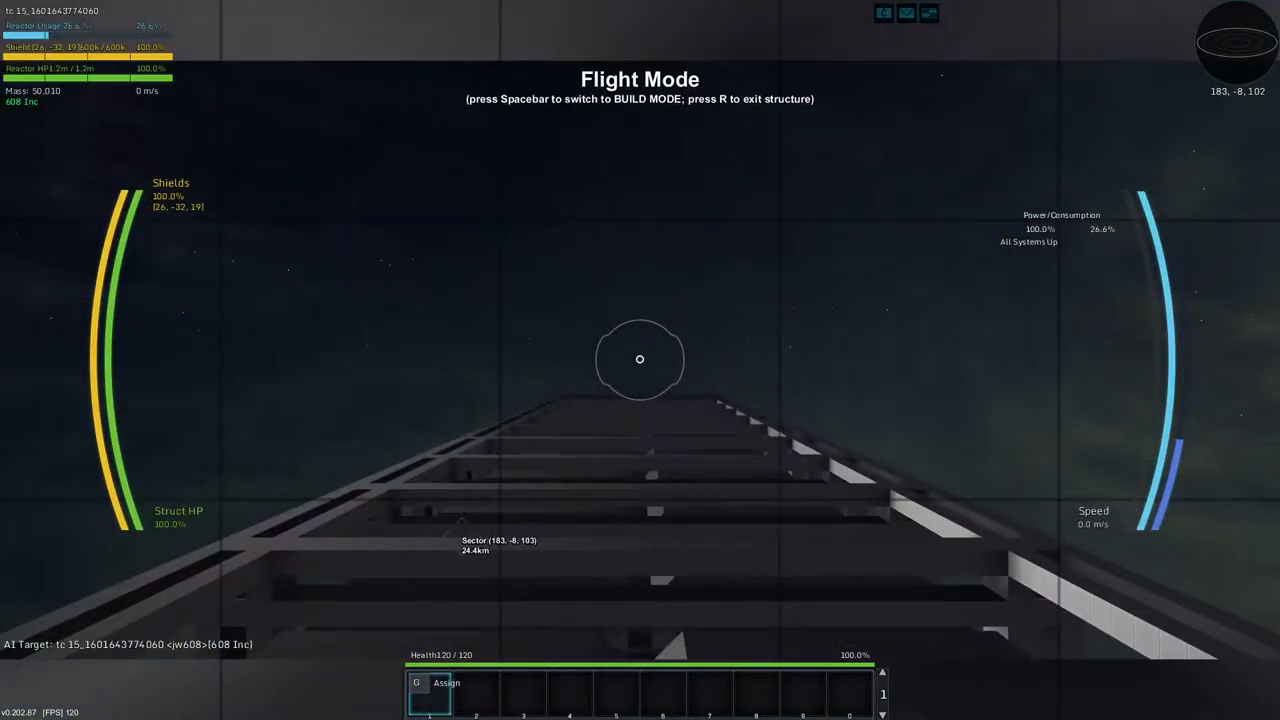
pyautogui.press('space')
pyautogui.press('w')
pyautogui.press('space')
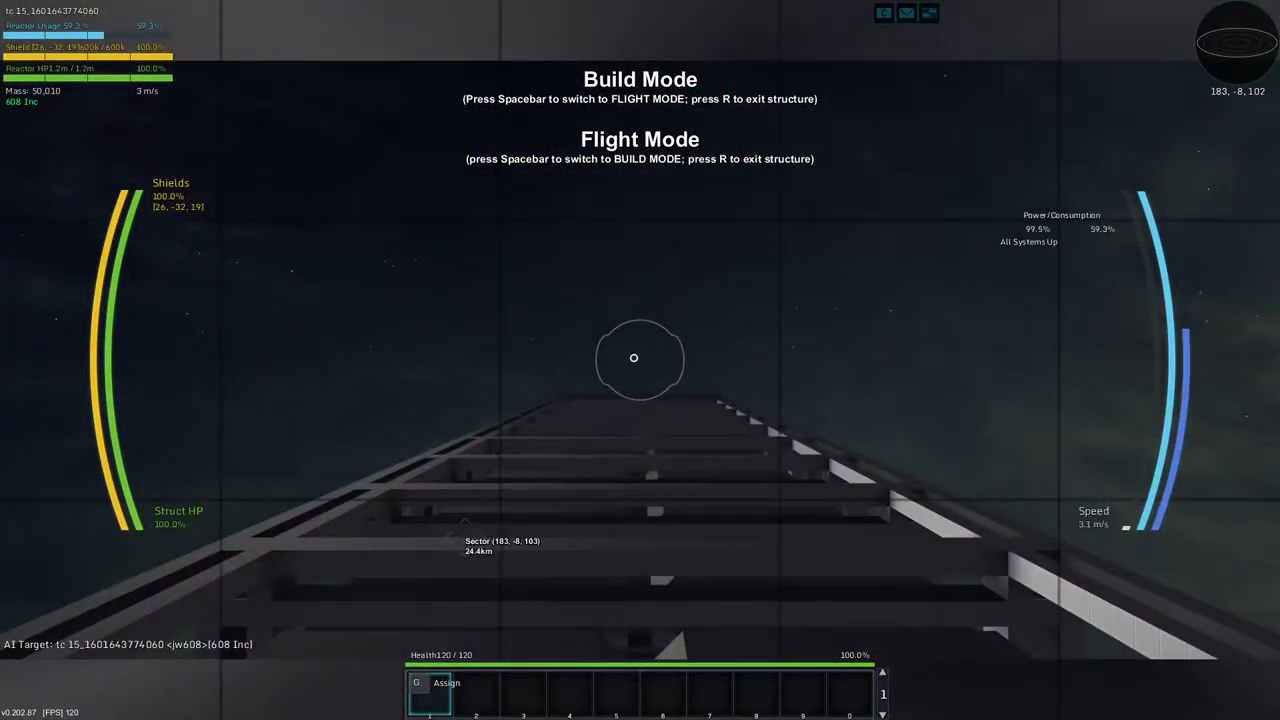
pyautogui.press('space')
# Fly around the ship toward the green docking rail rack, selecting hotbar slot 2
pyautogui.press('w')
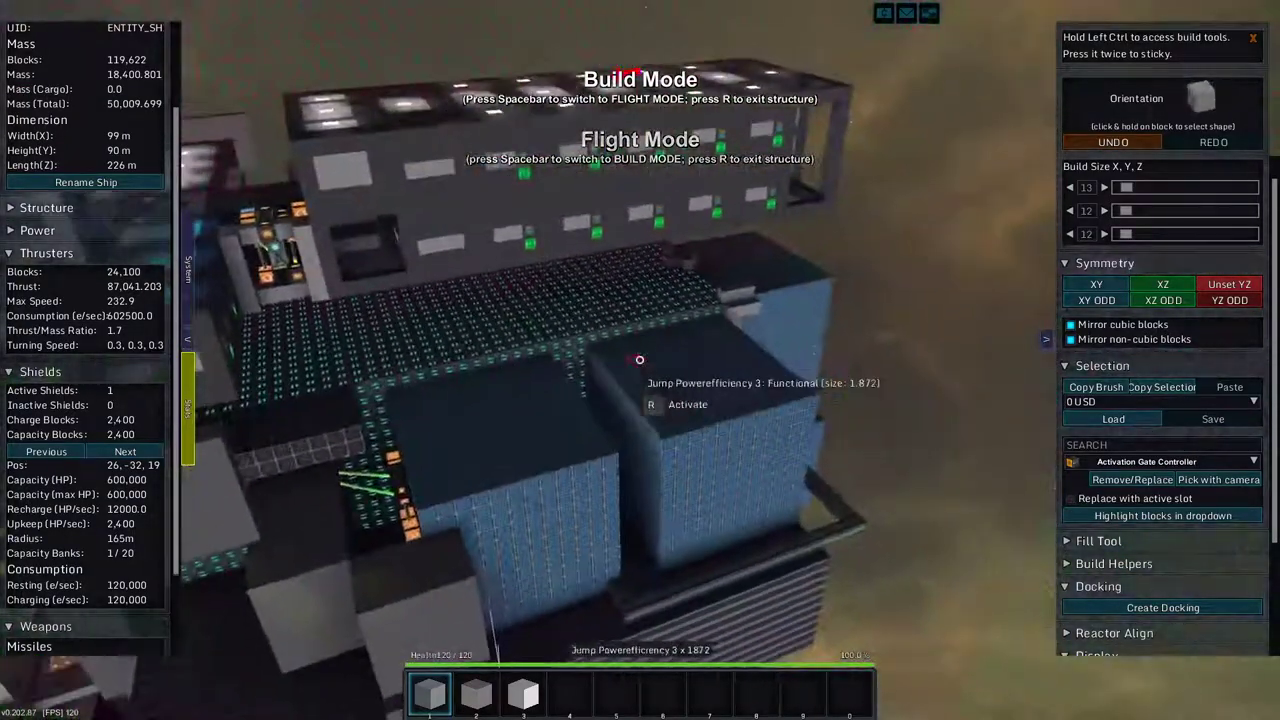
pyautogui.press('w')
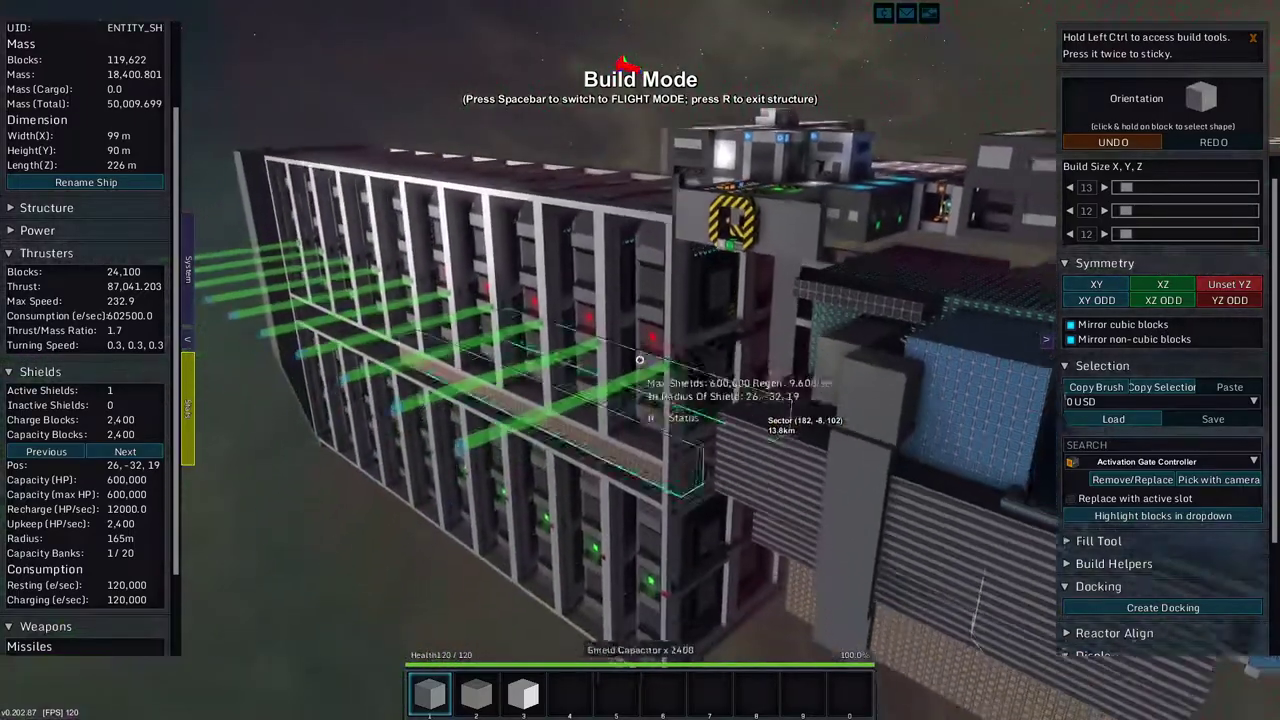
pyautogui.press('w')
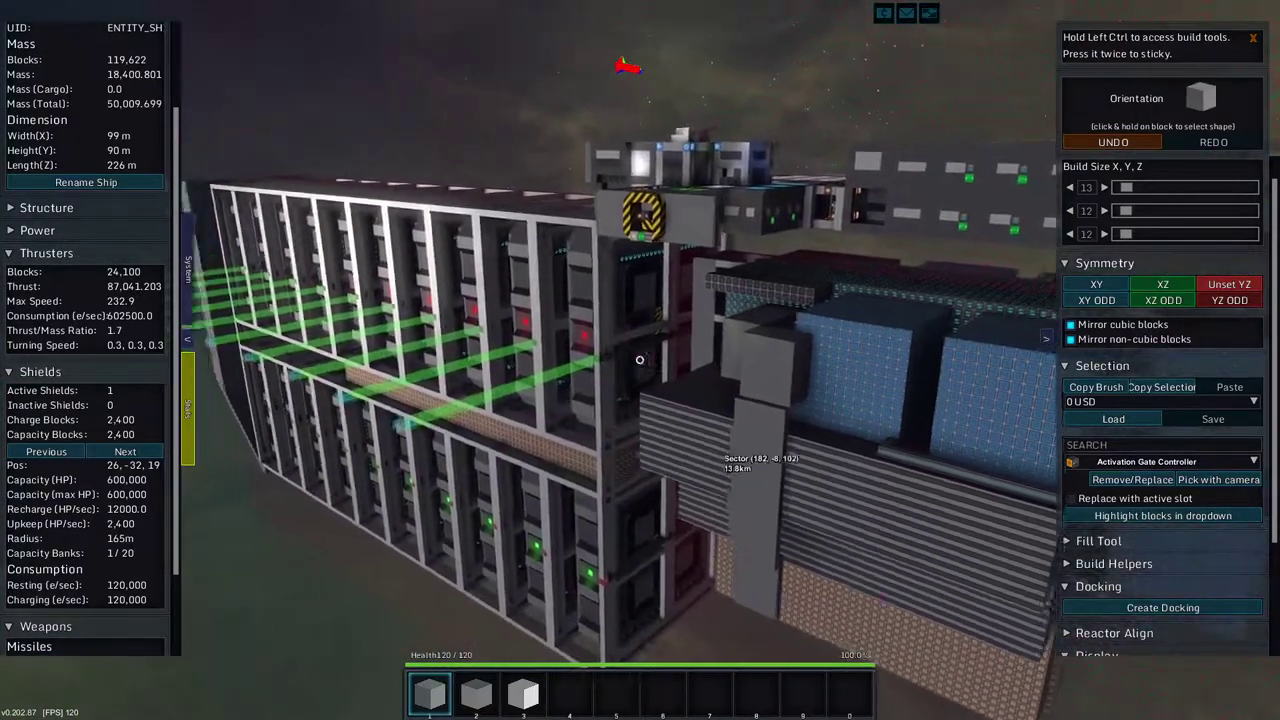
pyautogui.press('w')
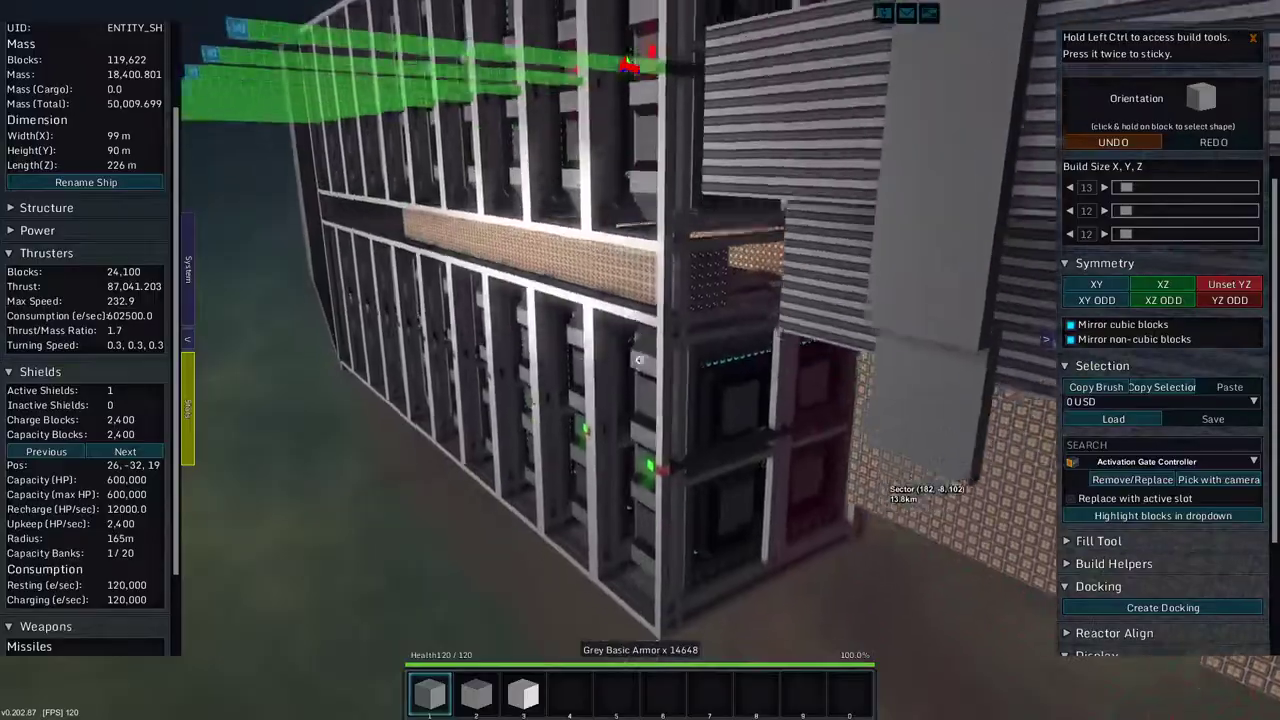
pyautogui.press('w')
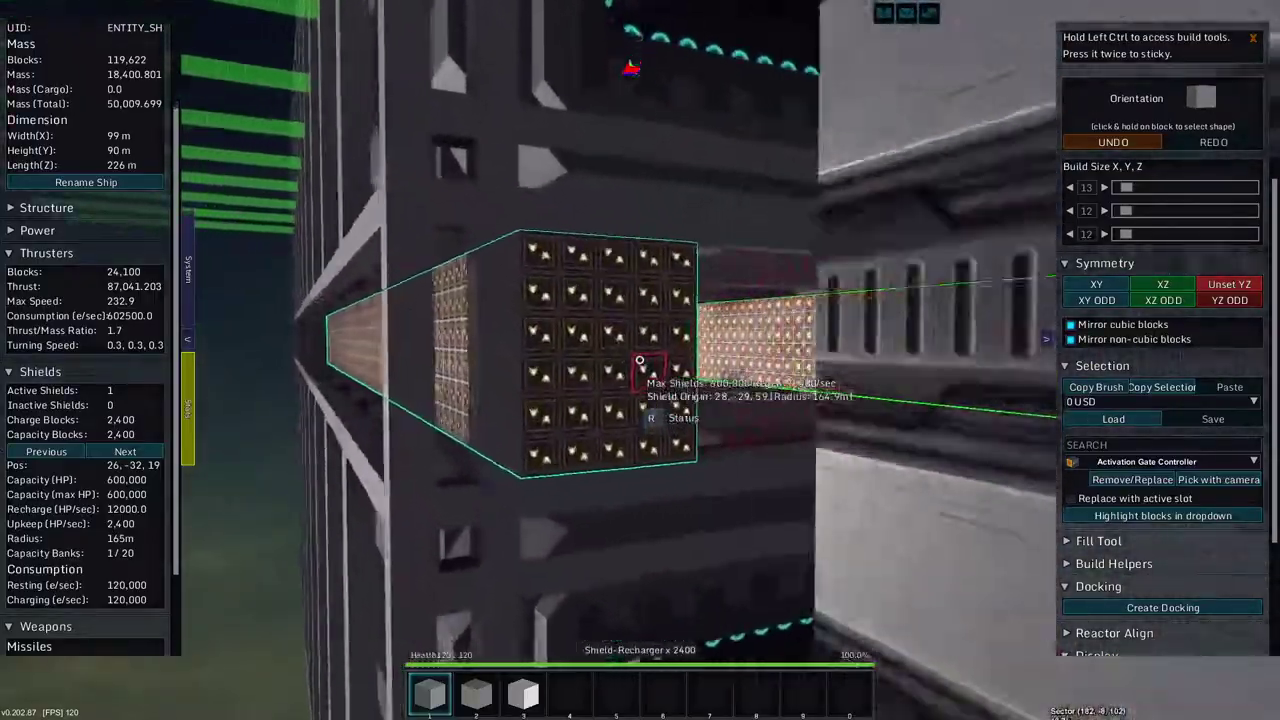
pyautogui.press('w')
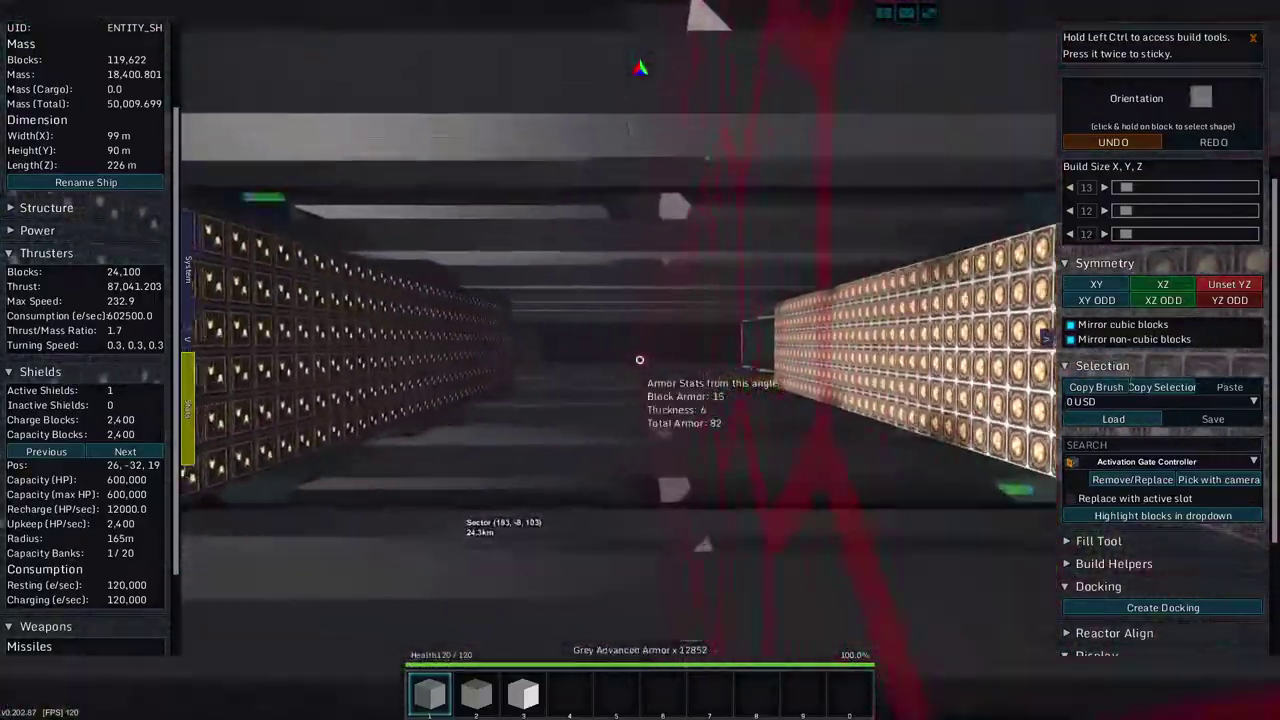
pyautogui.press('w')
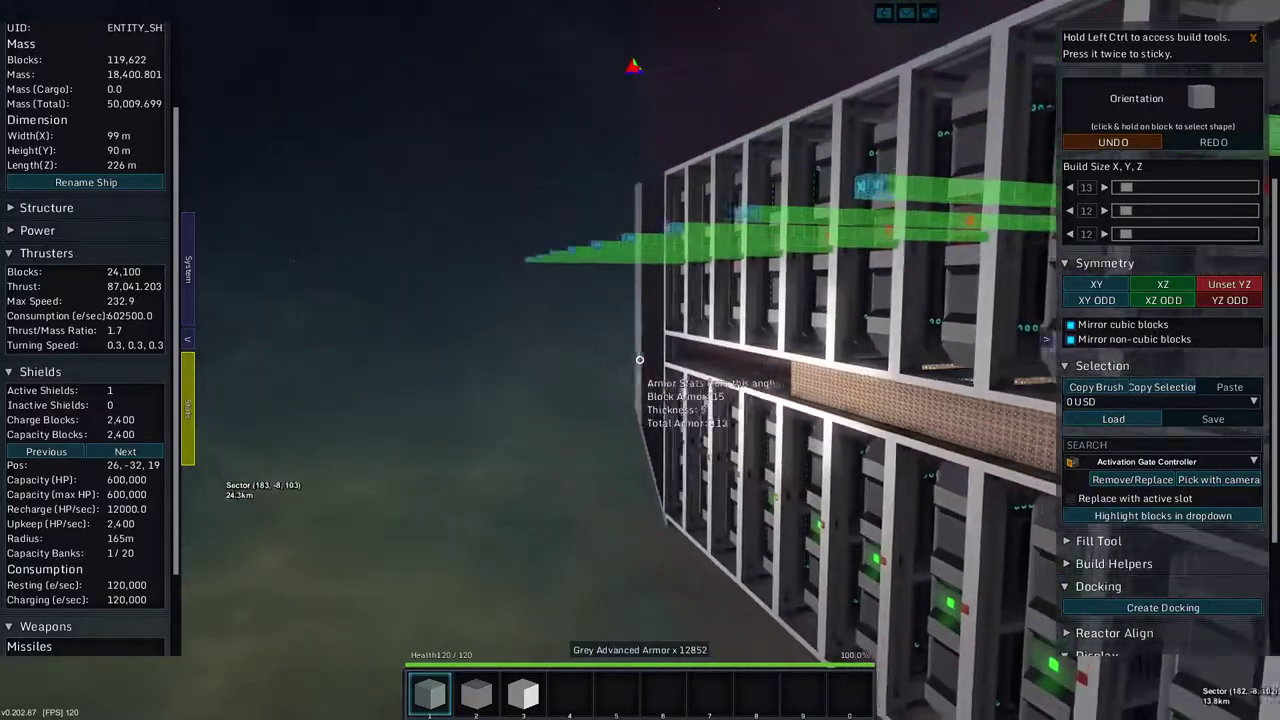
pyautogui.press('w')
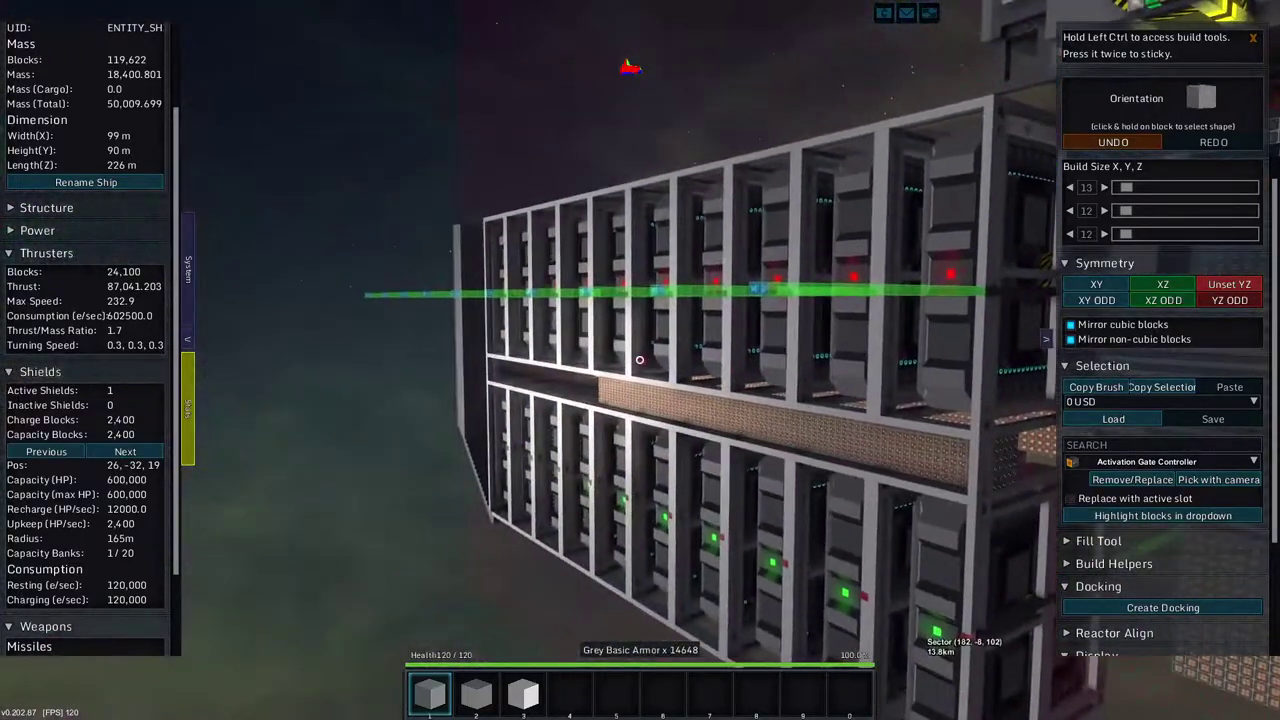
pyautogui.press('w')
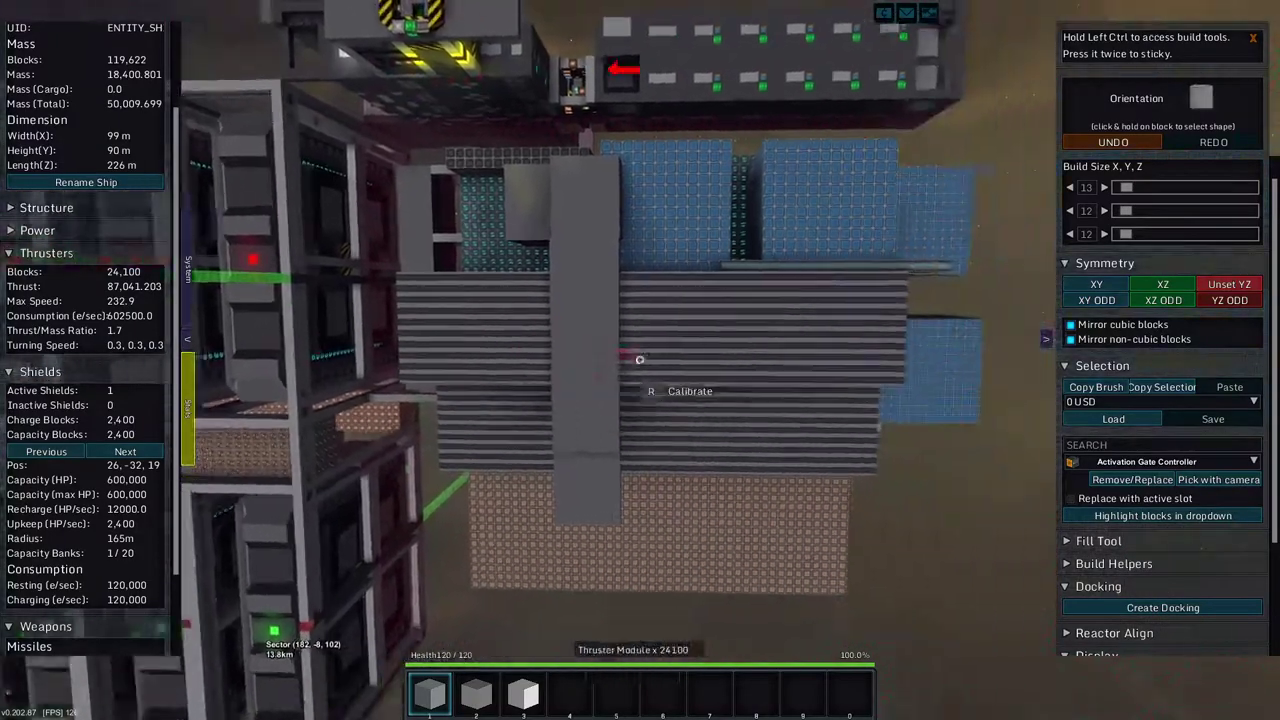
pyautogui.press('w')
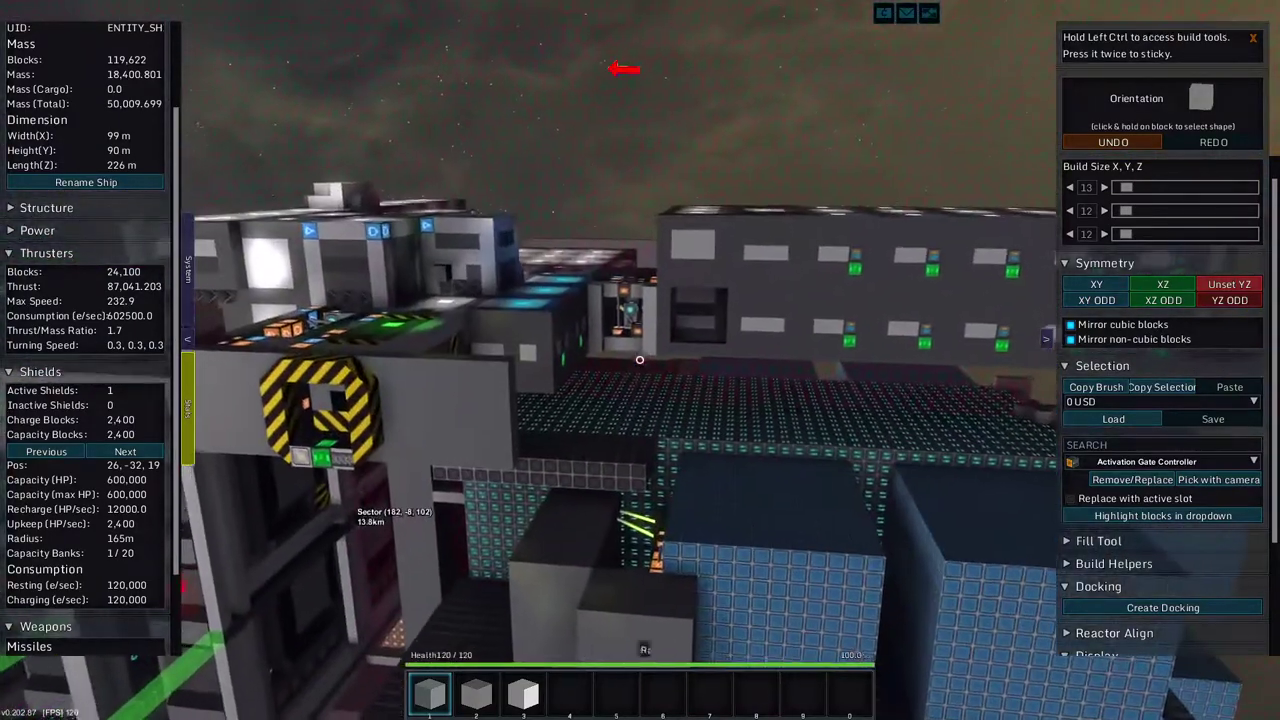
pyautogui.press('2')
pyautogui.press('w')
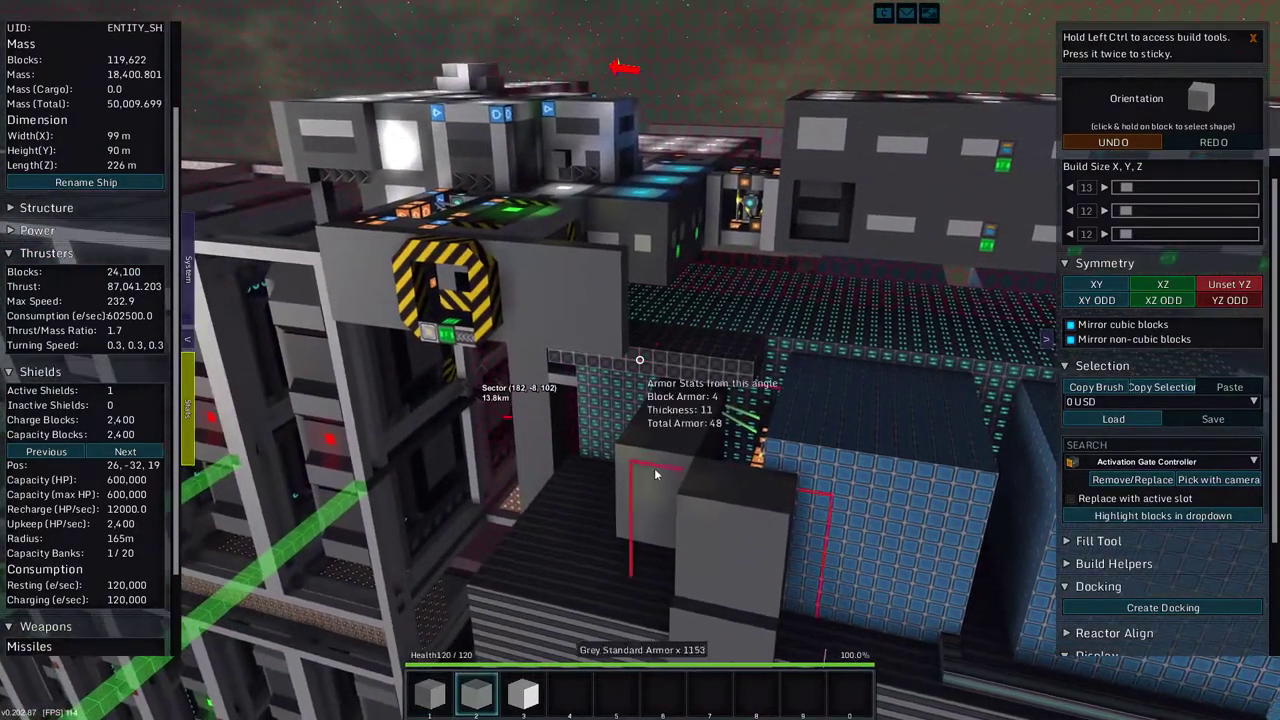
pyautogui.scroll(-1, 1160, 478)
pyautogui.scroll(-2, 1160, 478)
# Fix an XZ mirror plane at a block between the rail bays and test-place a block
pyautogui.press('w')
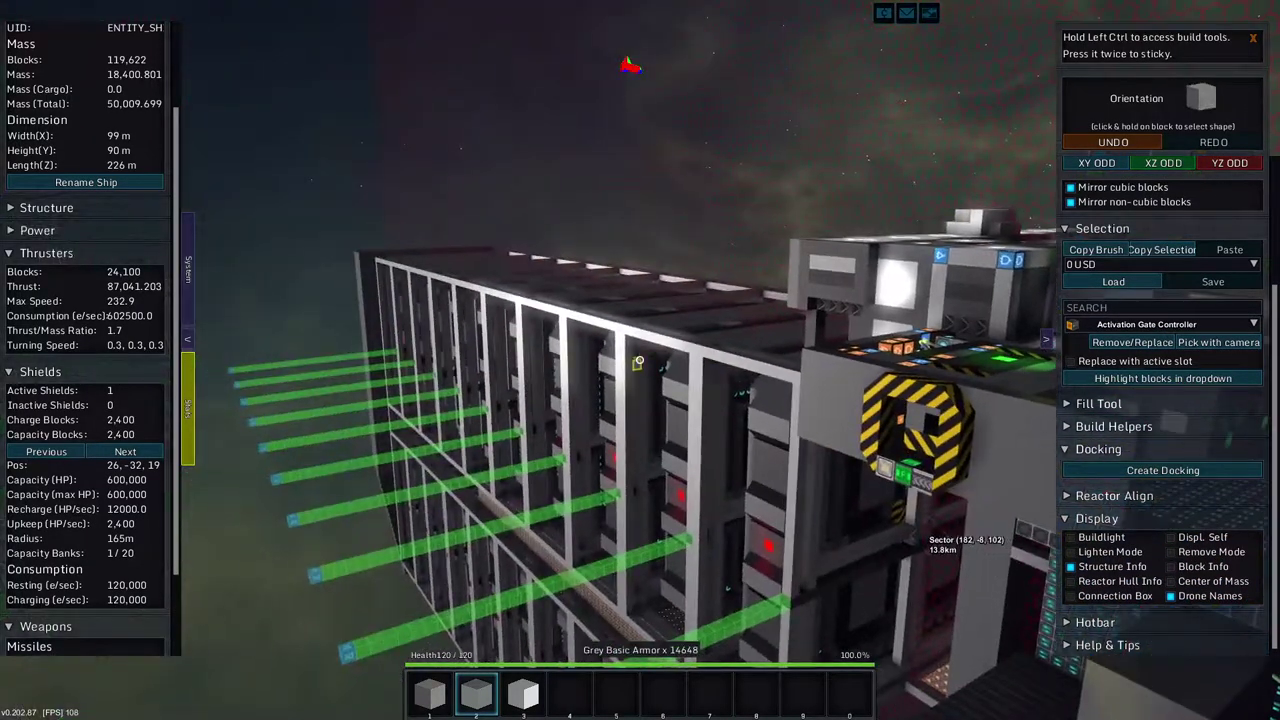
pyautogui.press('w')
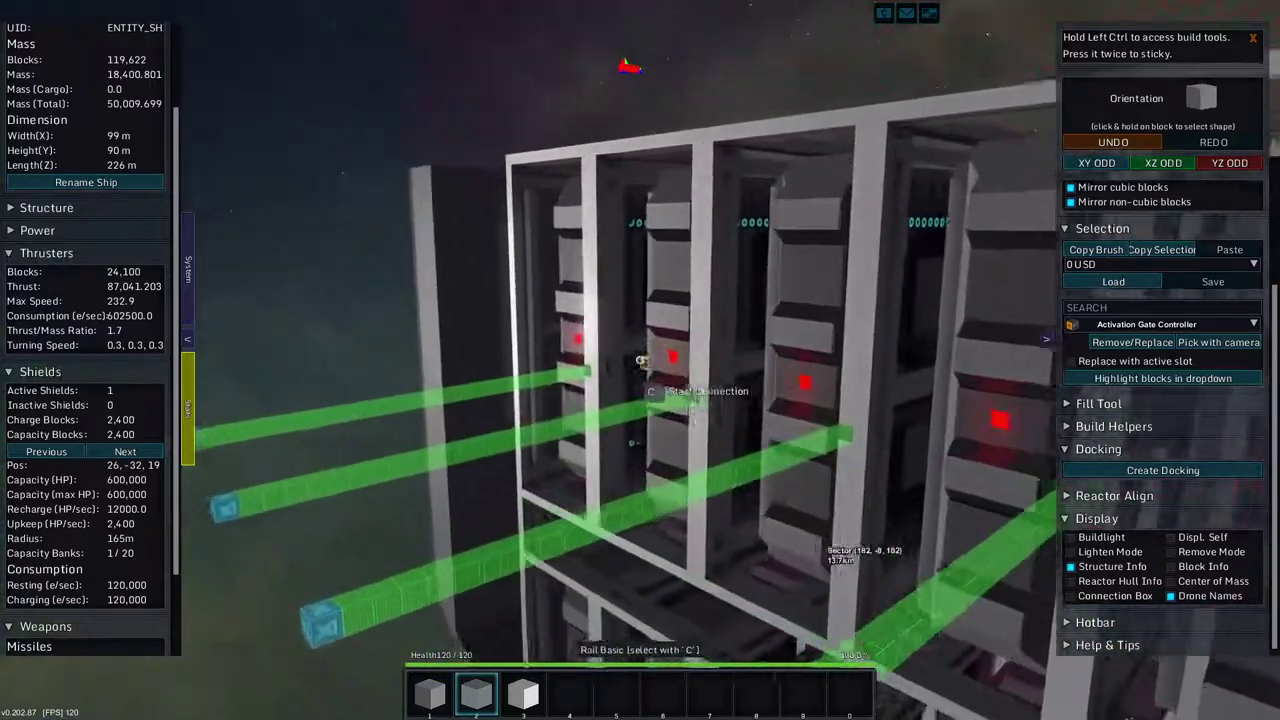
pyautogui.press('w')
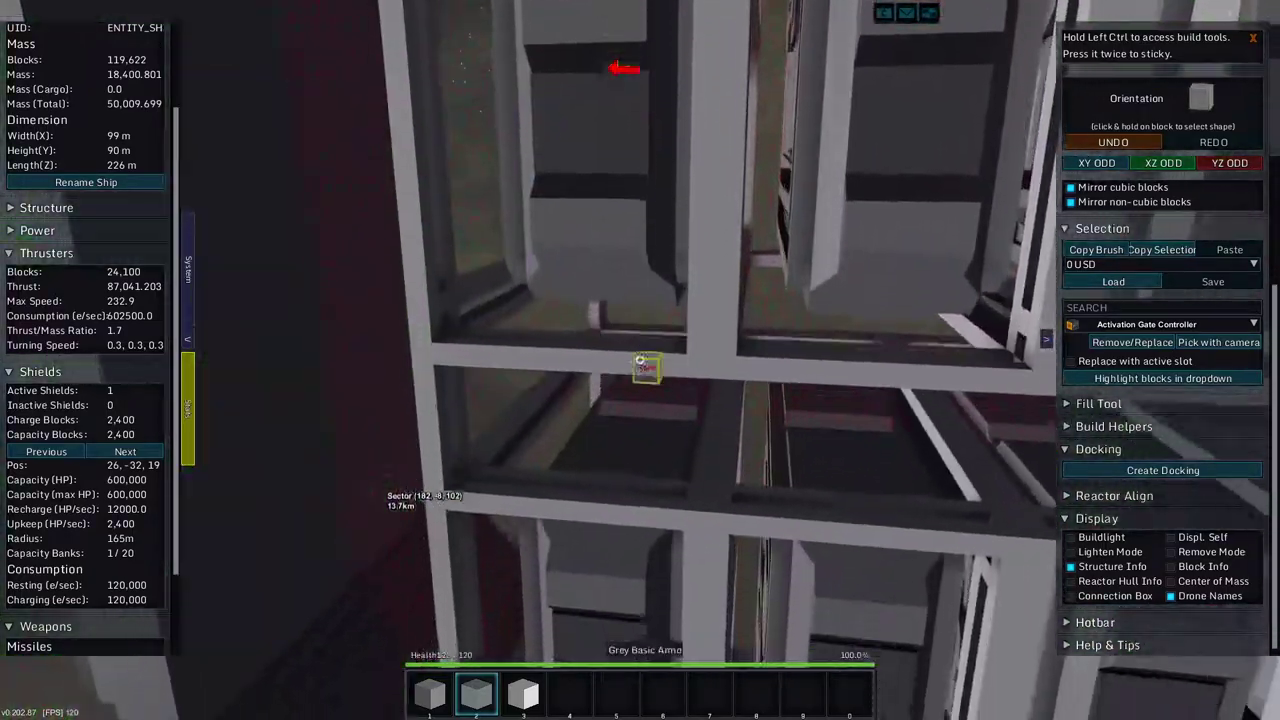
pyautogui.press('w')
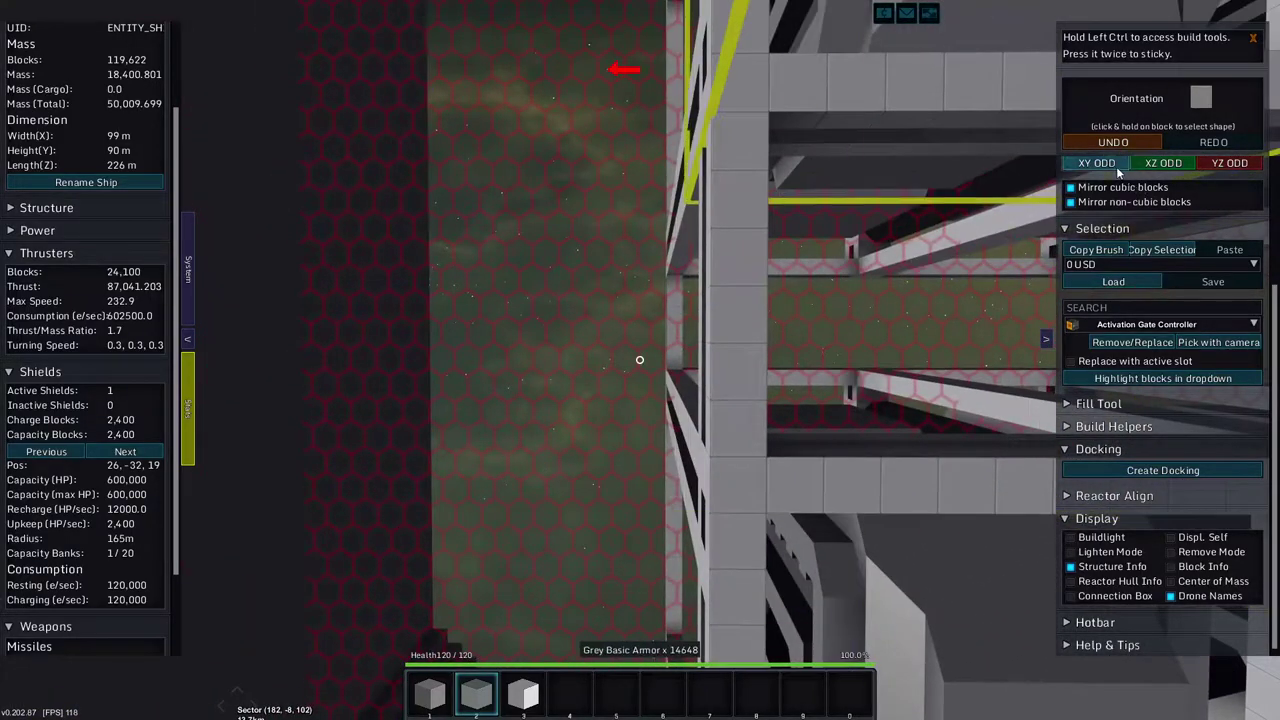
pyautogui.scroll(2, 1116, 228)
pyautogui.click(1101, 207)
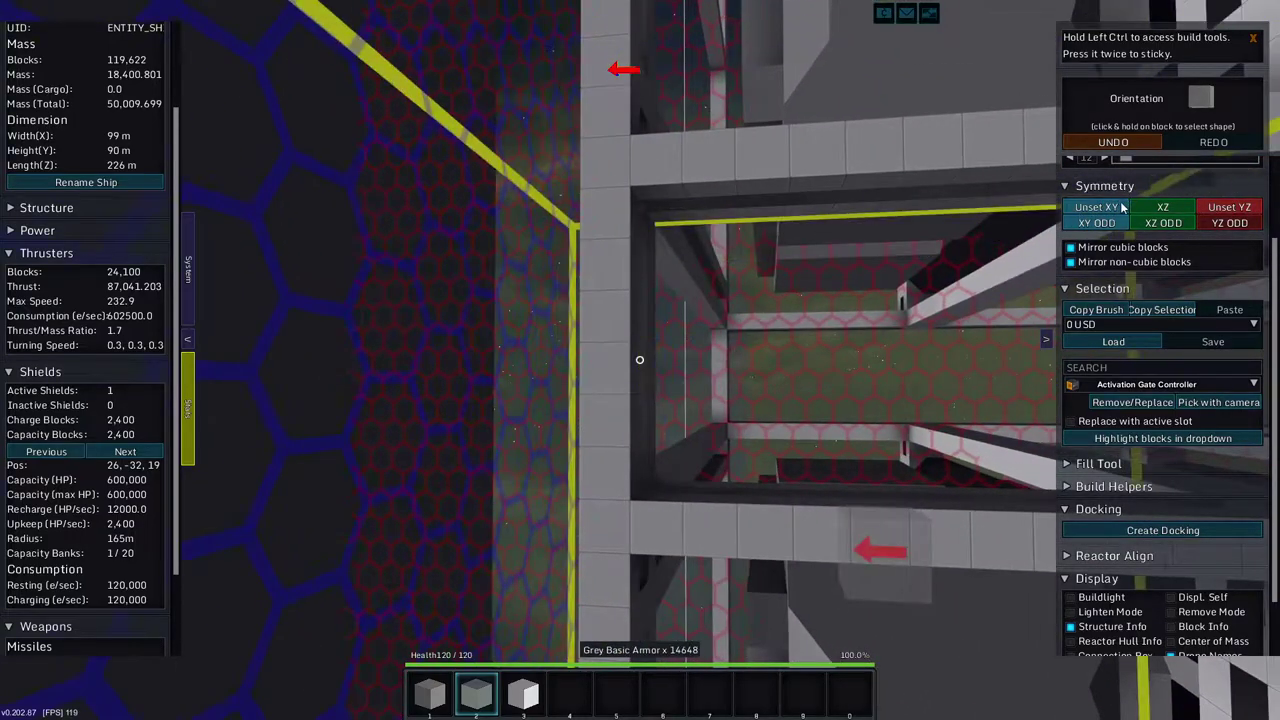
pyautogui.click(1163, 207)
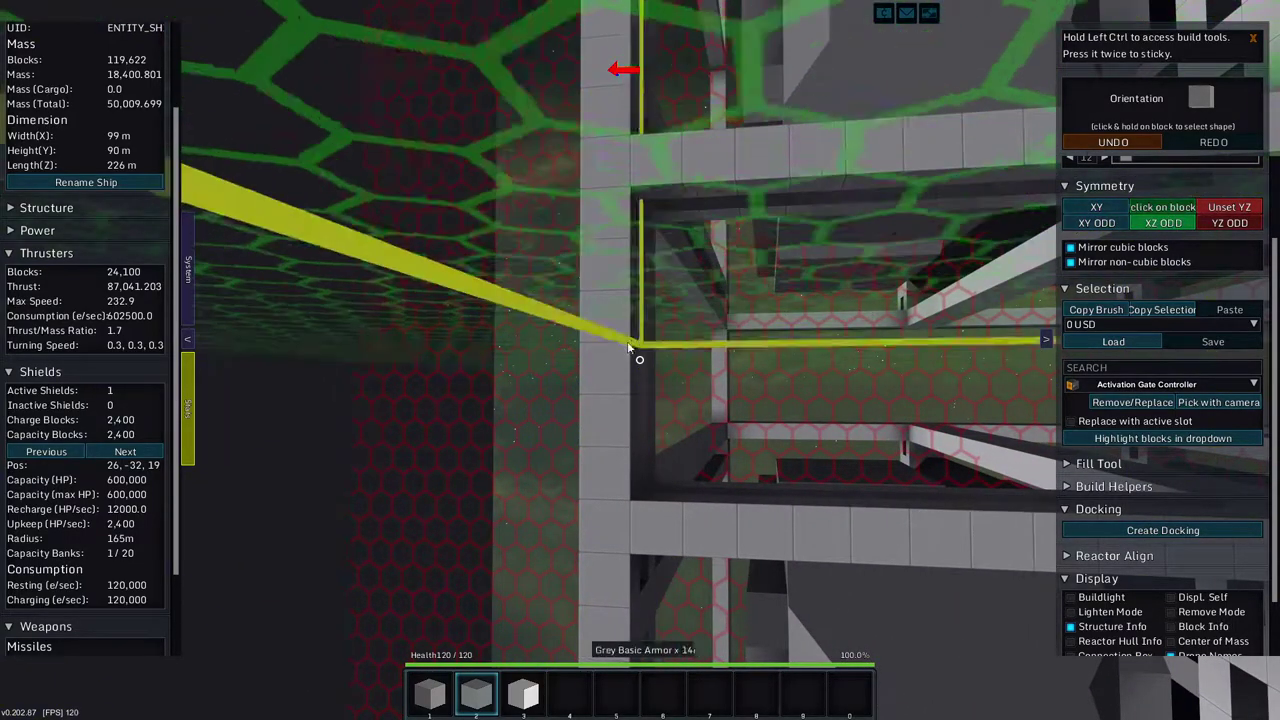
pyautogui.click(630, 349)
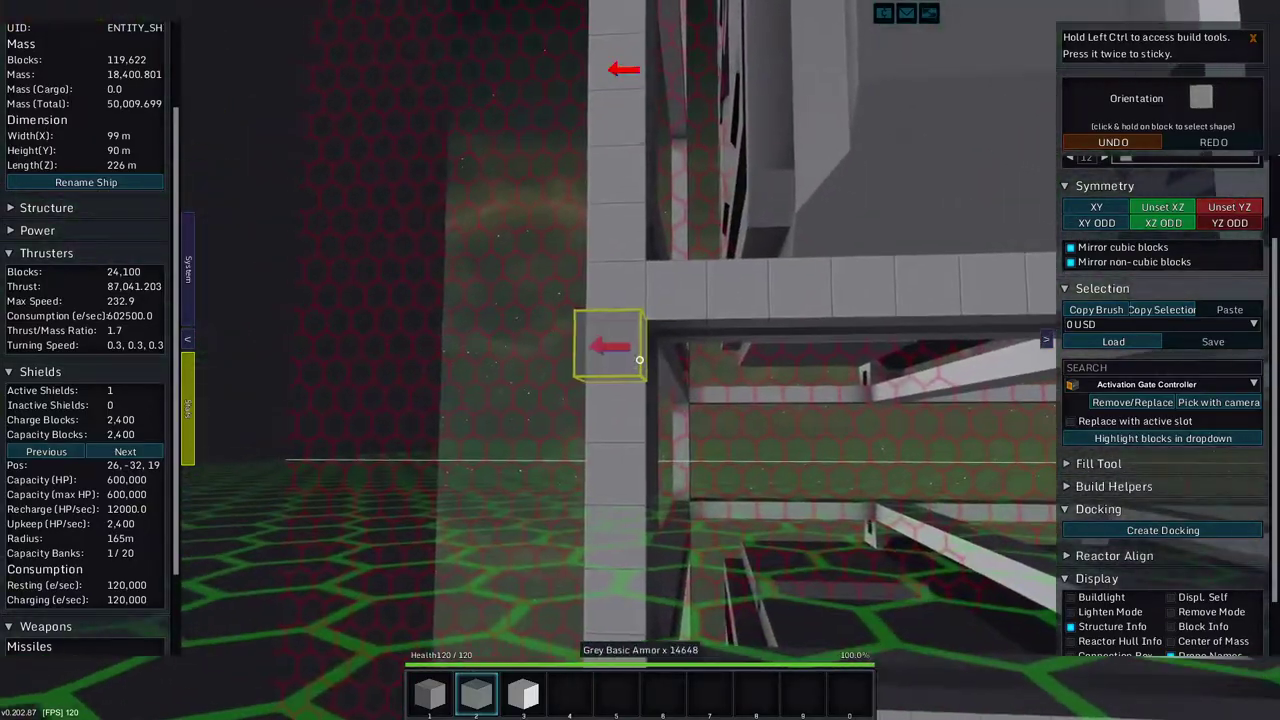
pyautogui.click(639, 359)
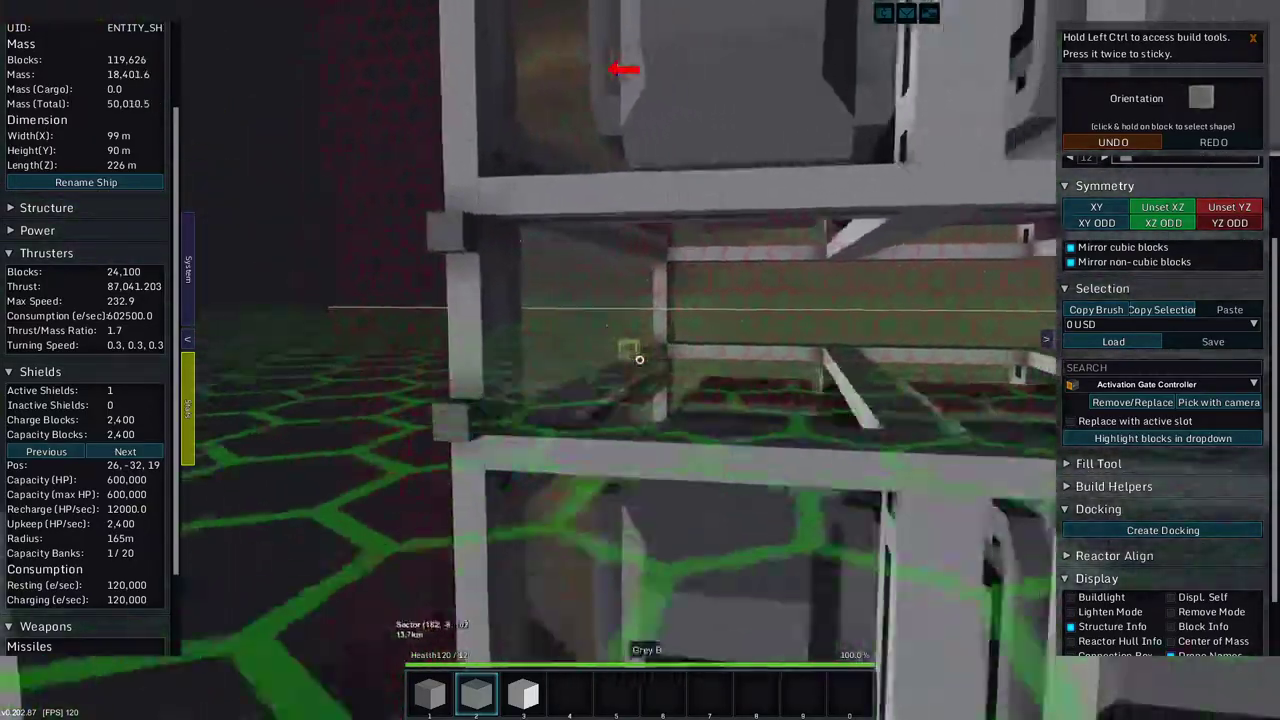
pyautogui.rightClick(639, 359)
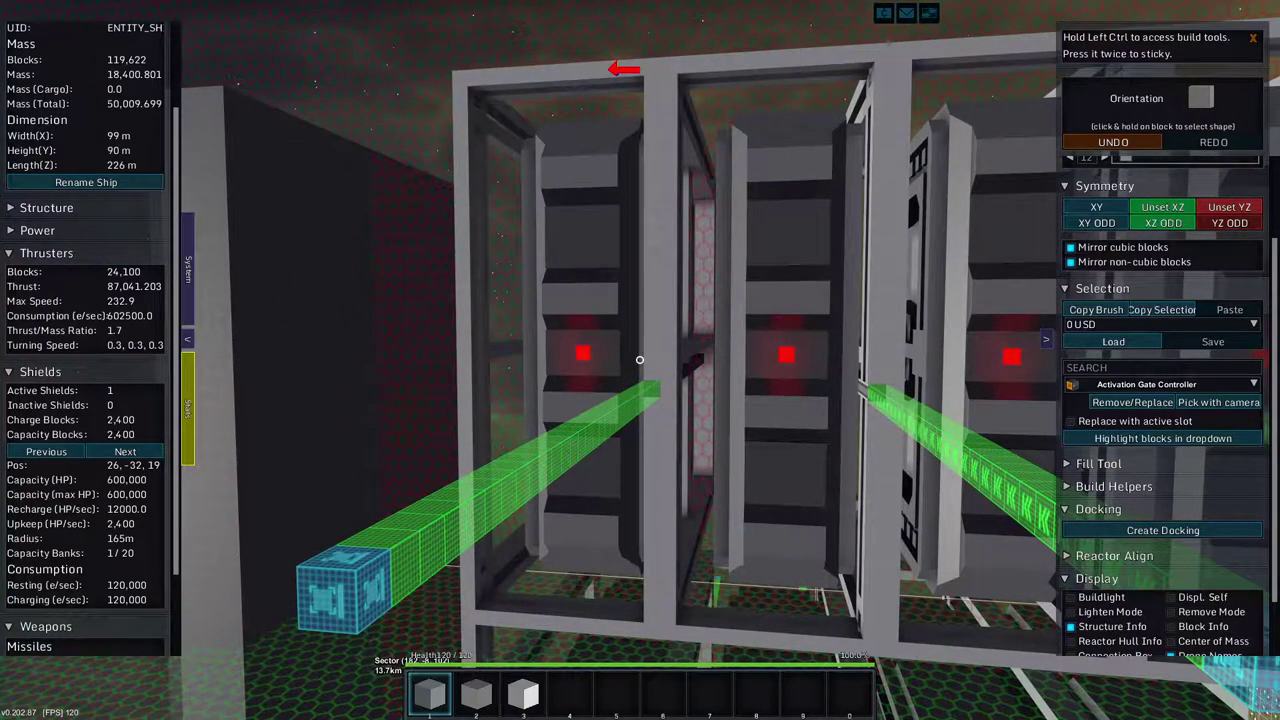
pyautogui.scroll(2, 1201, 228)
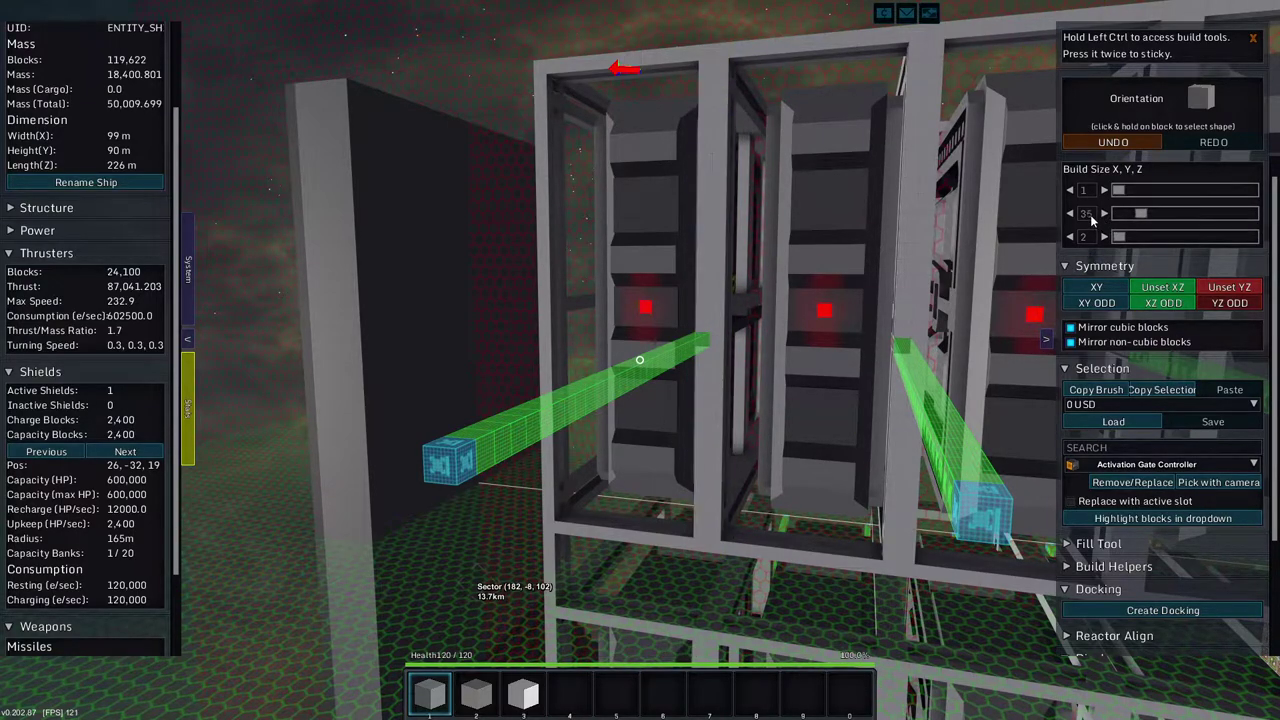
# Place mirrored 1x35x2 grey armor columns in each gap between the rail bays
pyautogui.click(704, 568)
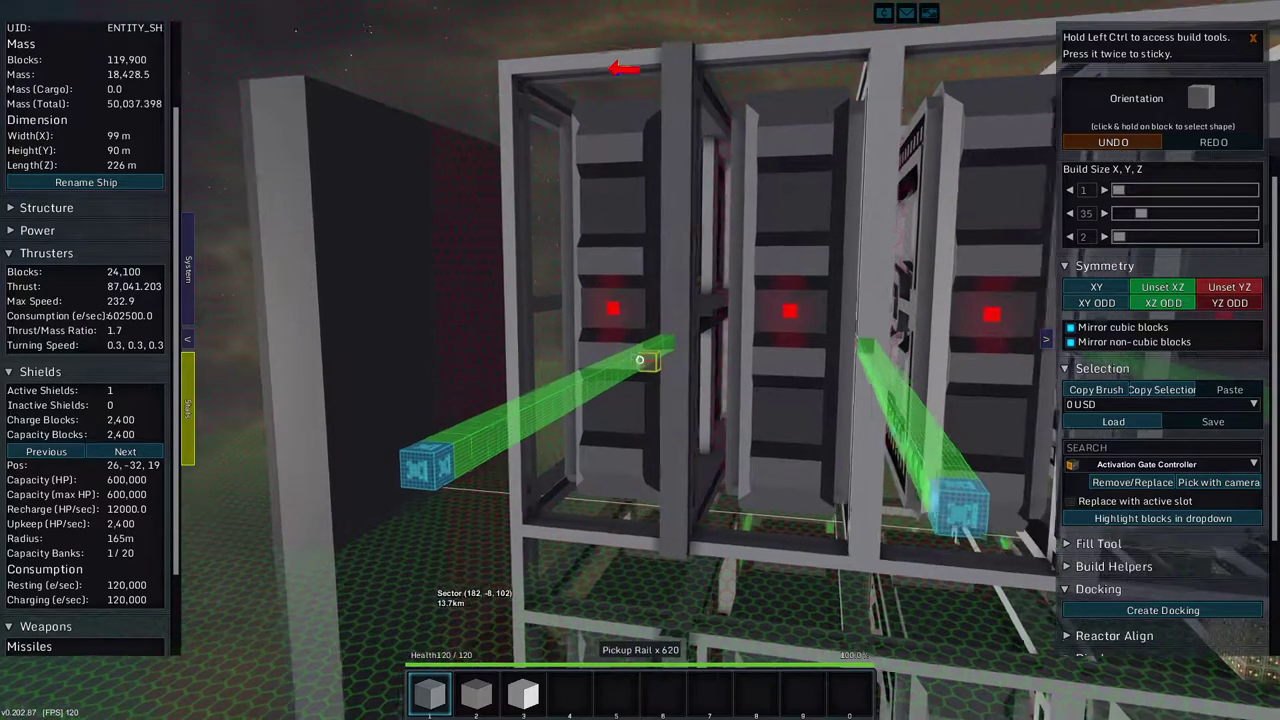
pyautogui.press('ctrl')
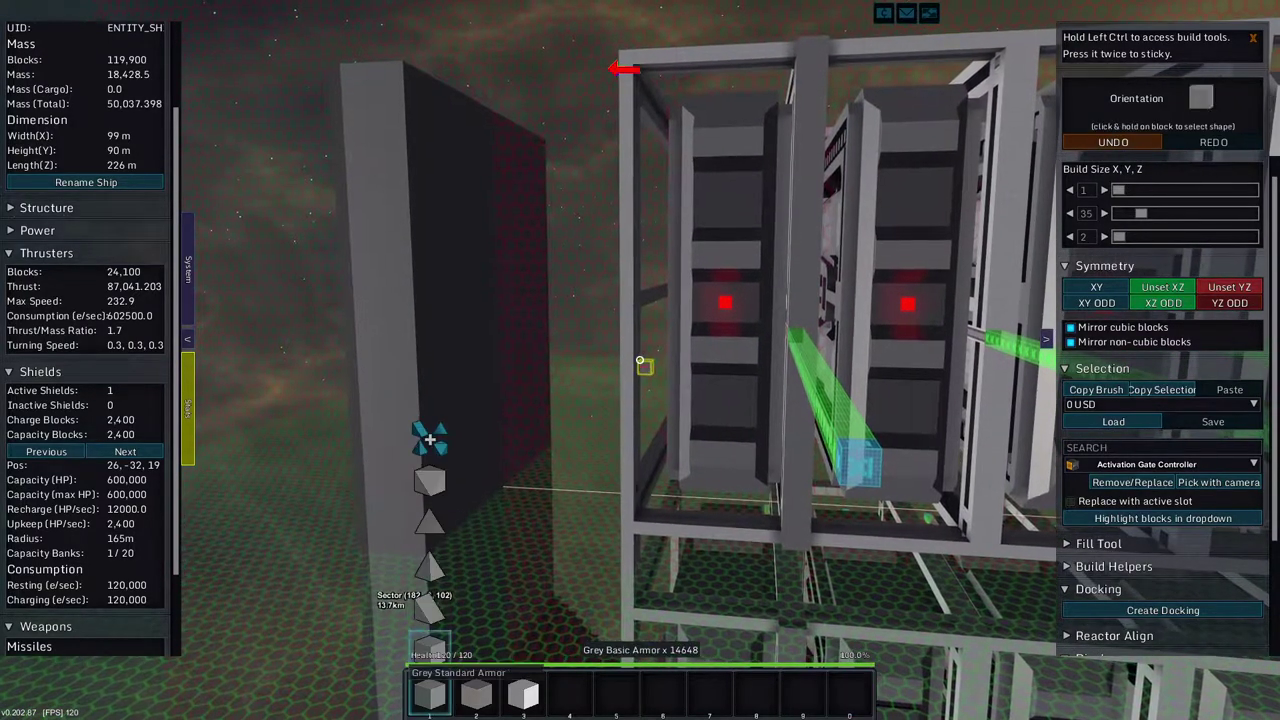
pyautogui.click(628, 528)
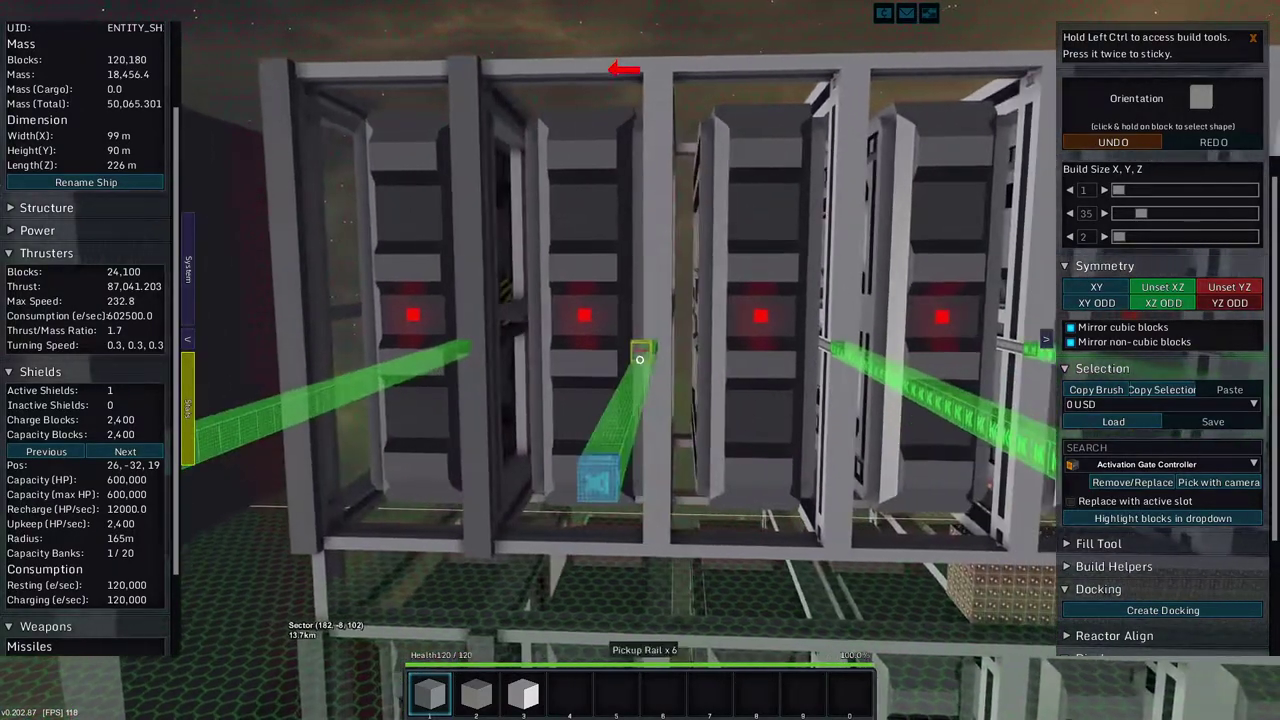
pyautogui.click(662, 557)
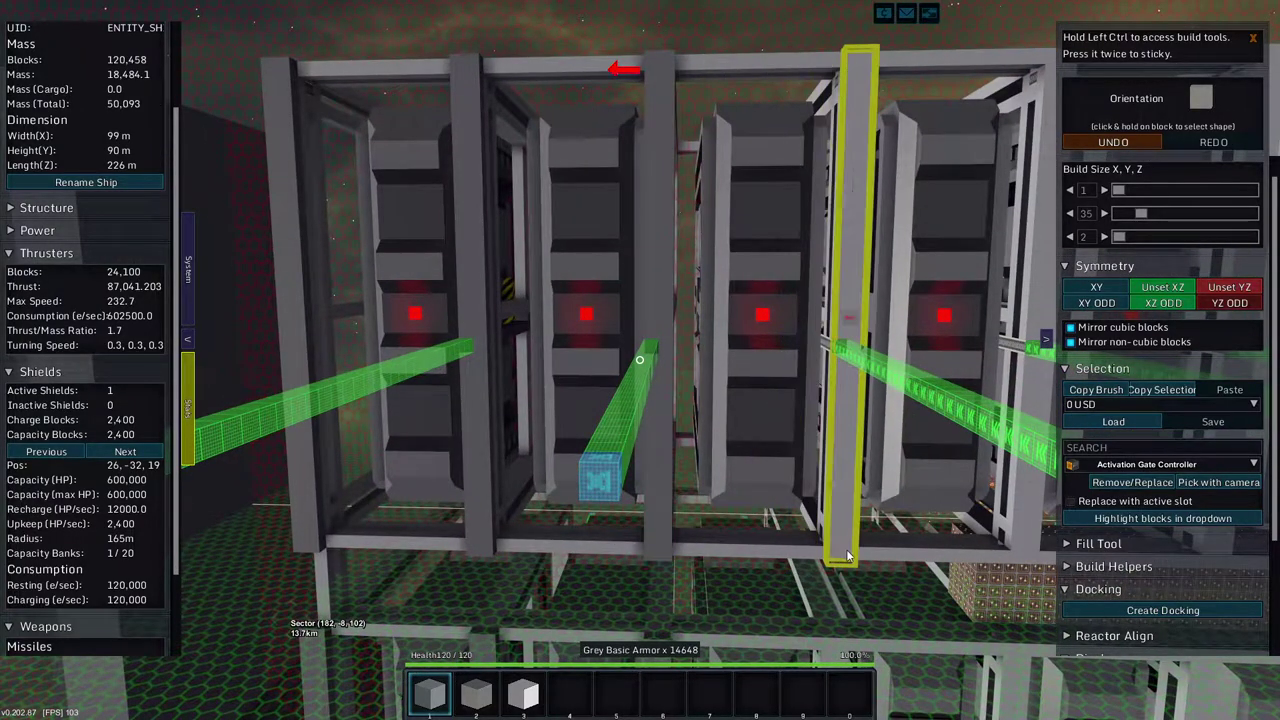
pyautogui.click(847, 556)
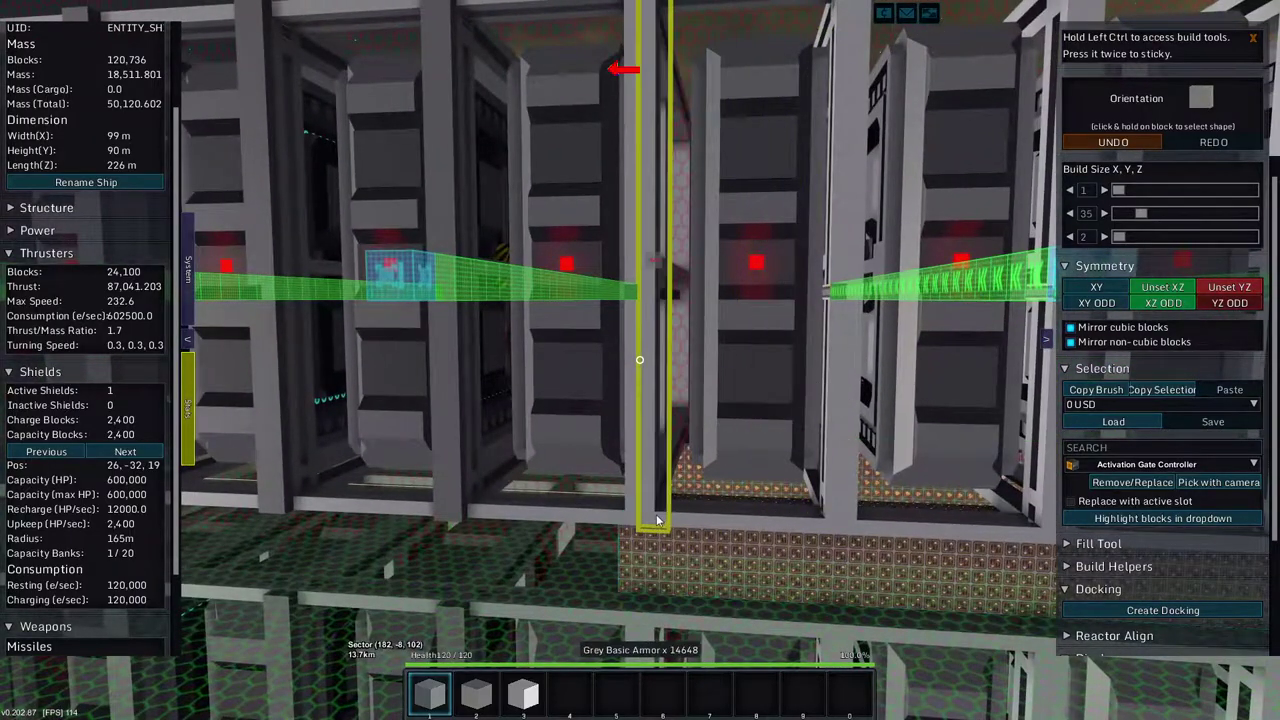
pyautogui.click(657, 519)
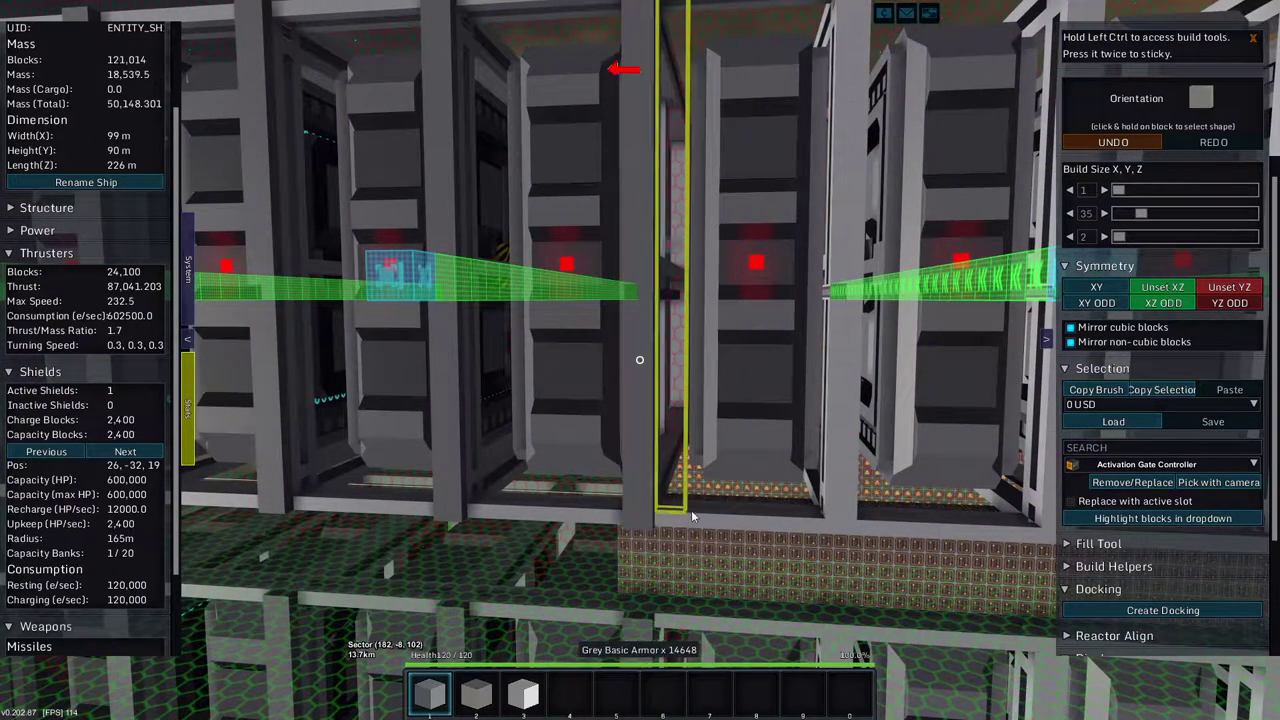
pyautogui.click(847, 531)
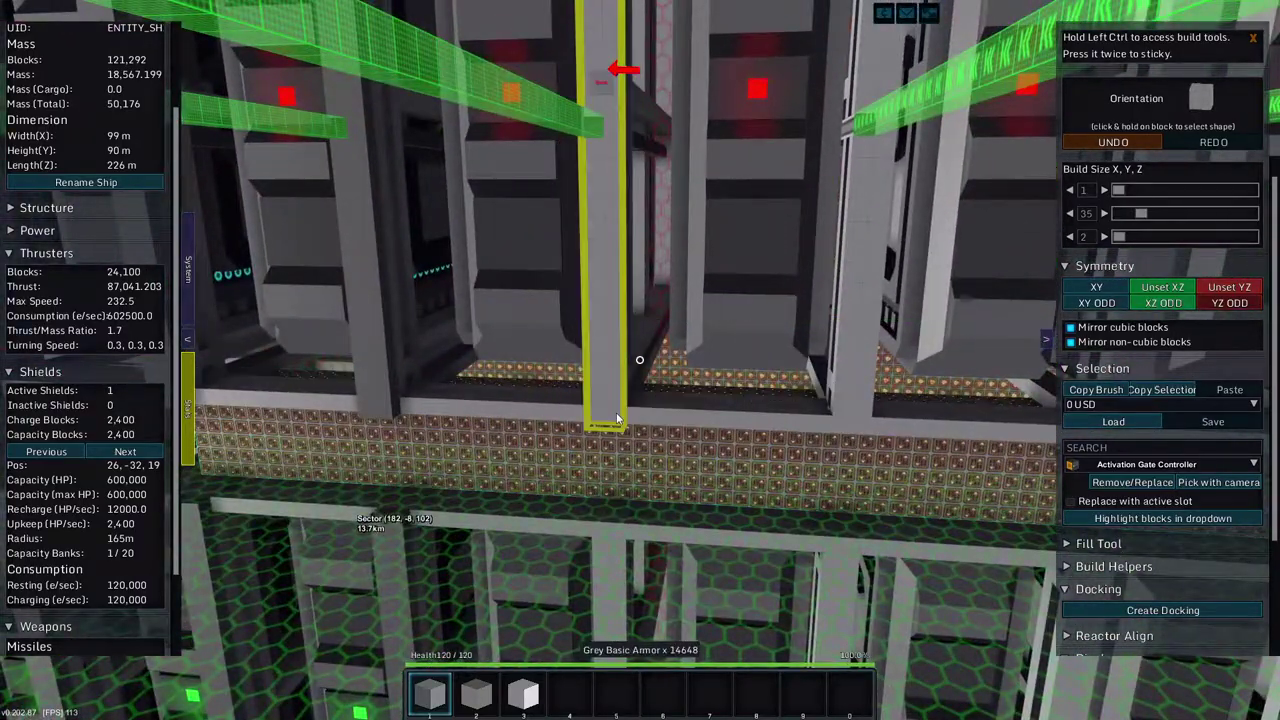
pyautogui.click(616, 412)
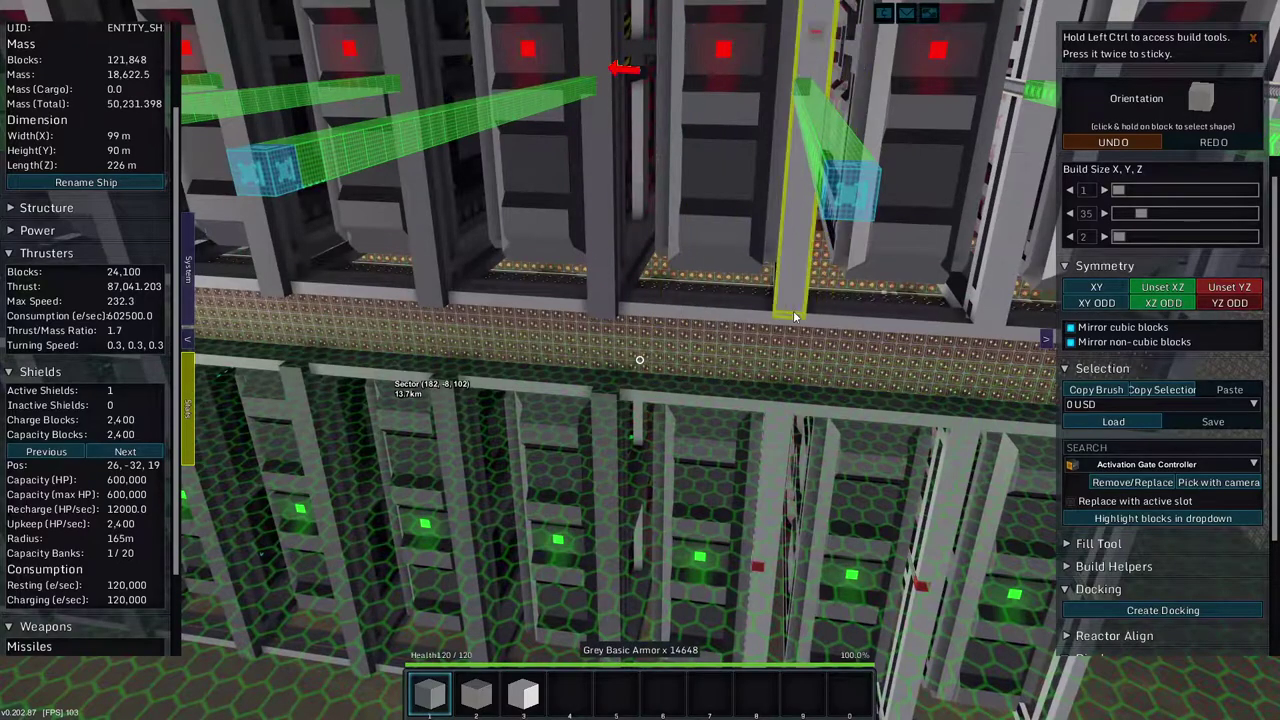
pyautogui.click(795, 325)
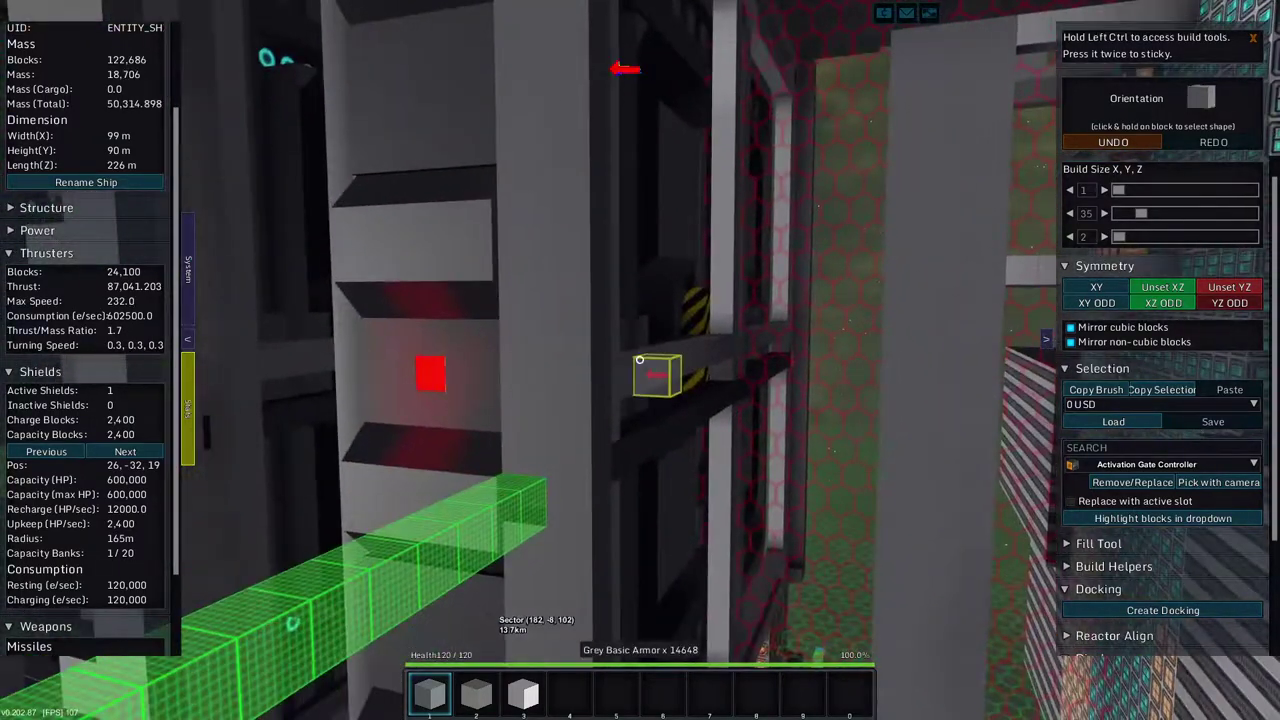
# Leave build mode and spawn the 'sqf 1' blueprint as a new ship from the catalog
pyautogui.press('r')
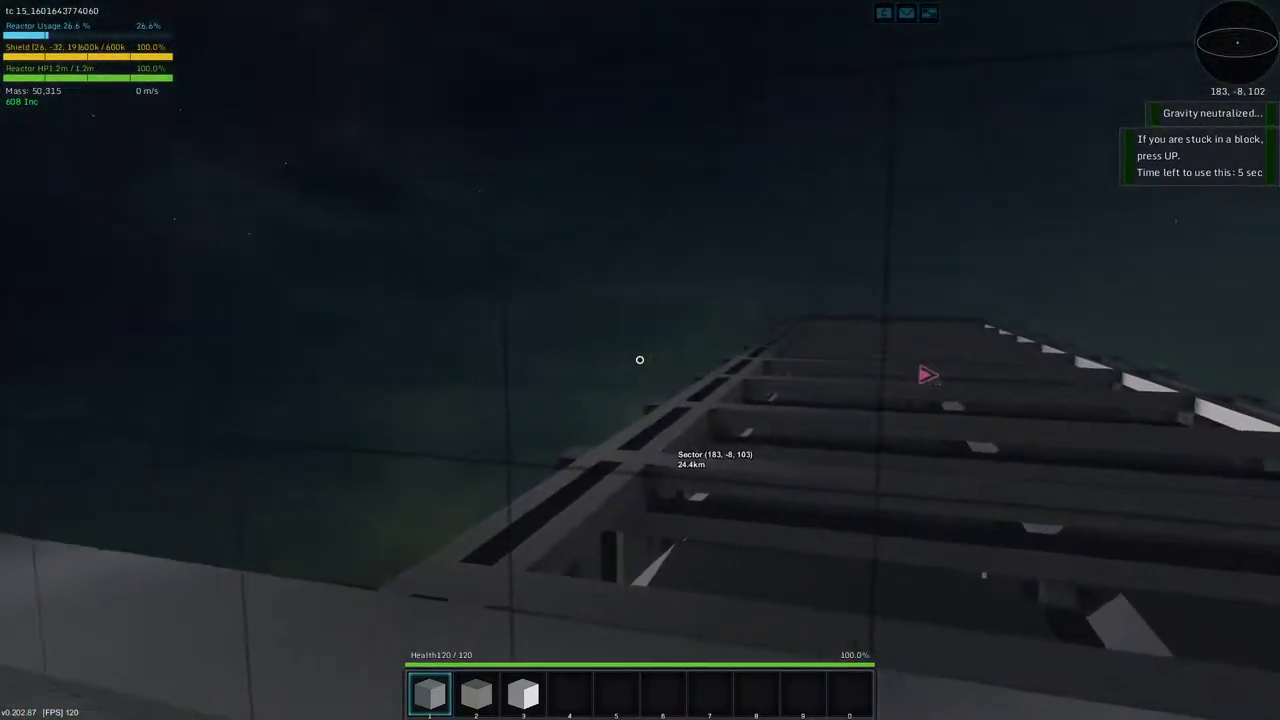
pyautogui.press('u')
pyautogui.click(362, 312)
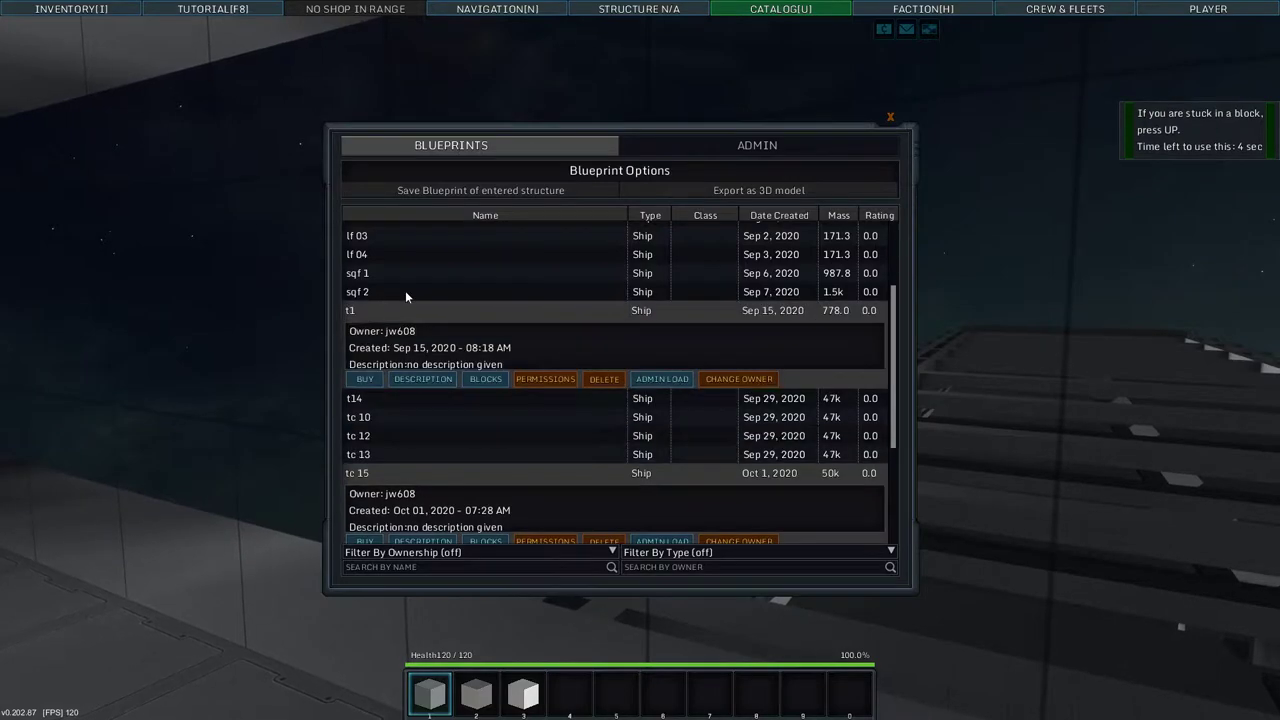
pyautogui.scroll(3, 390, 268)
pyautogui.click(376, 352)
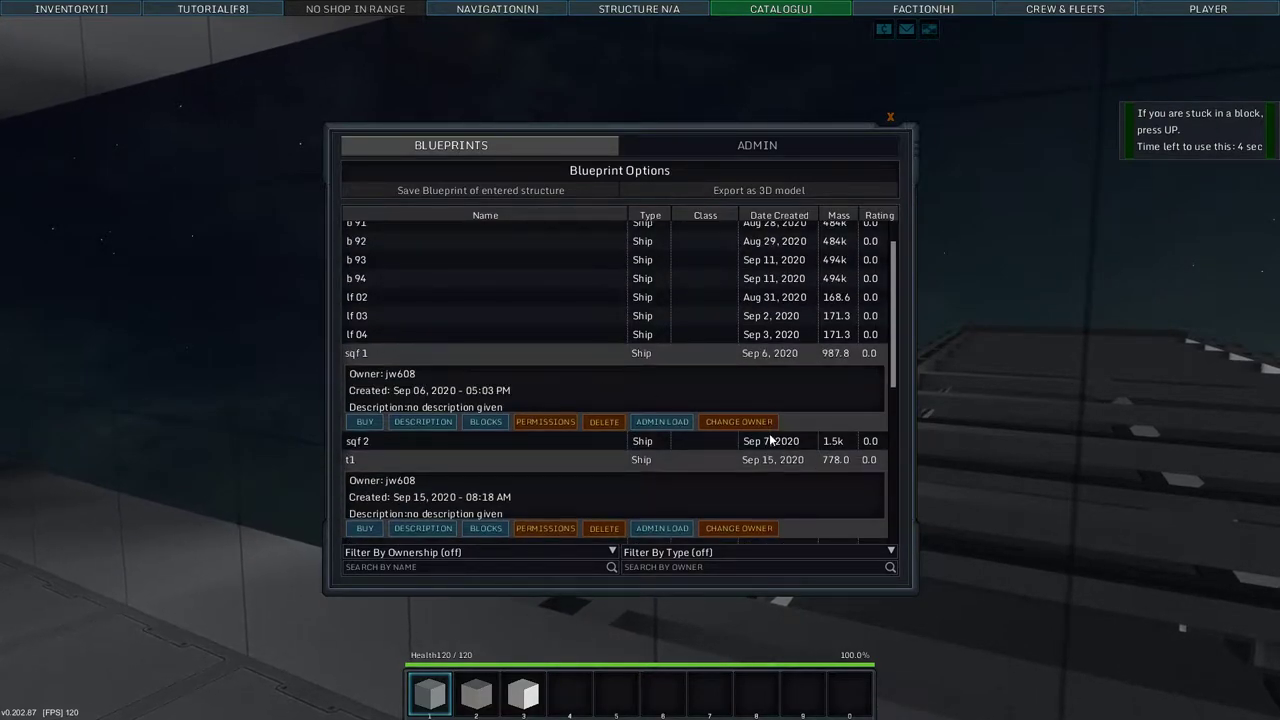
pyautogui.click(662, 421)
pyautogui.click(566, 434)
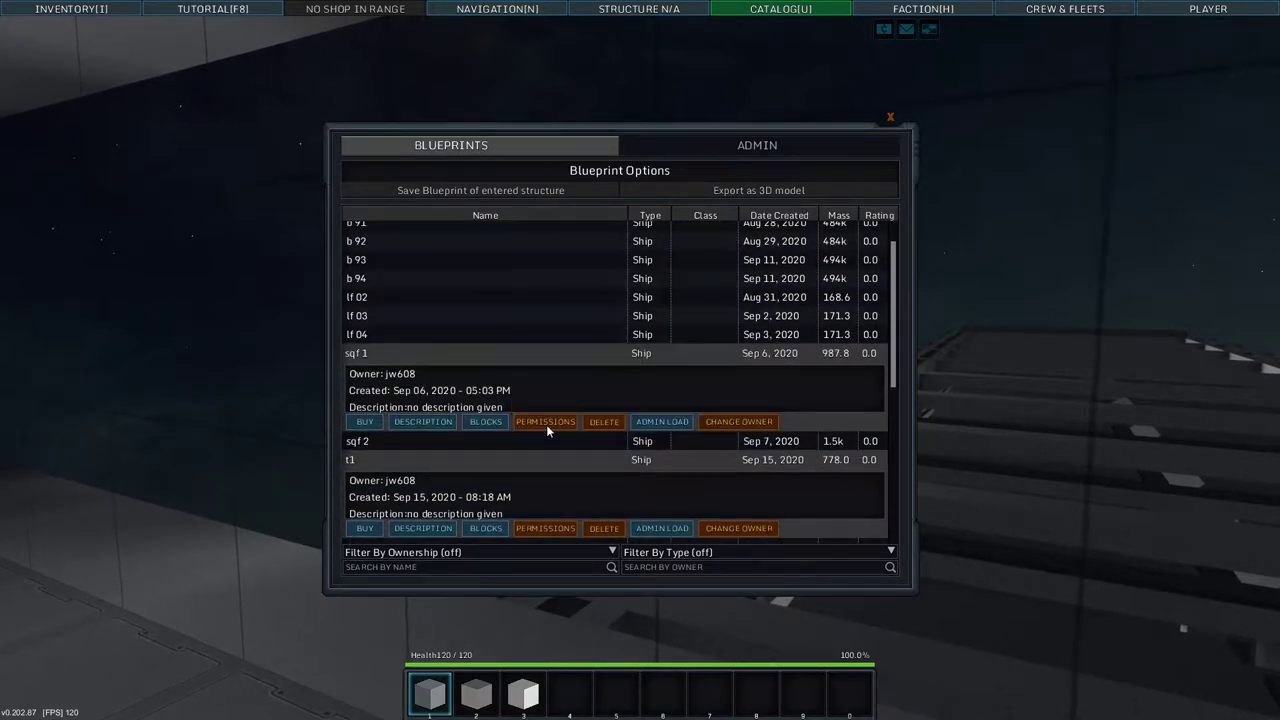
pyautogui.press('Escape')
# Fly the sqf 1 craft into a docking rail bay and back, then board the large ship
pyautogui.press('Tab')
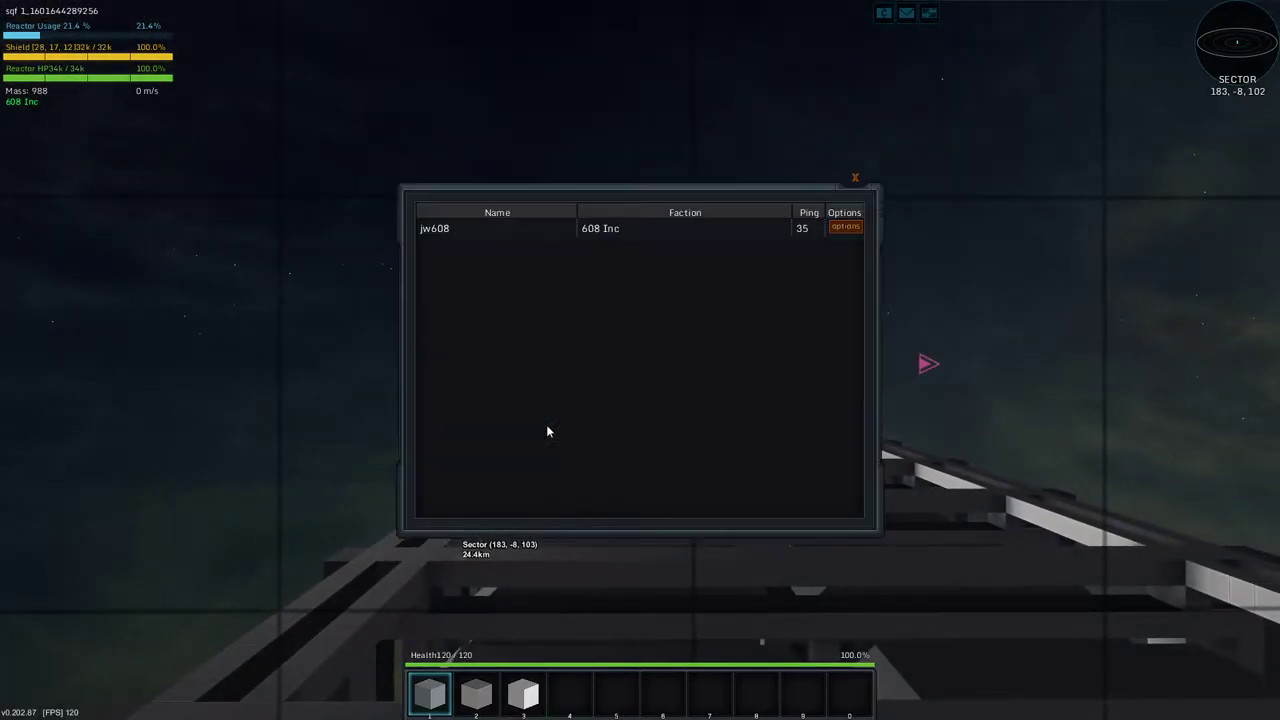
pyautogui.press('r')
pyautogui.press('space')
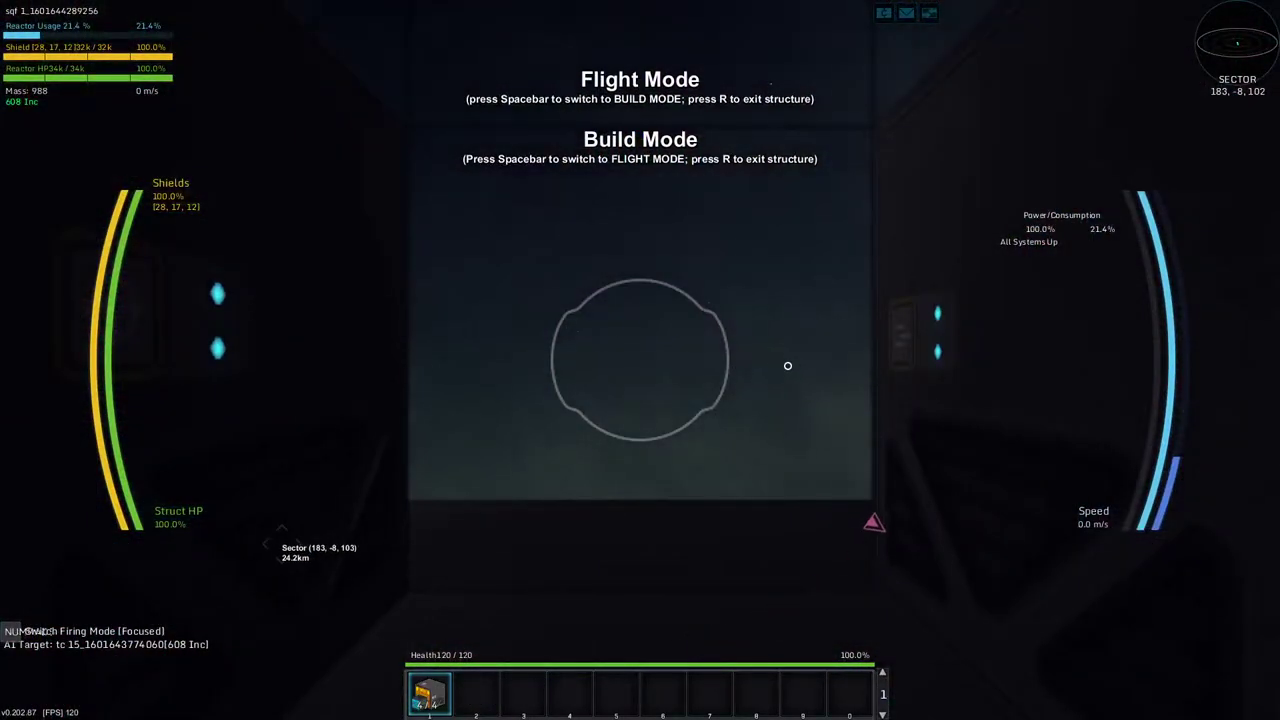
pyautogui.press('w')
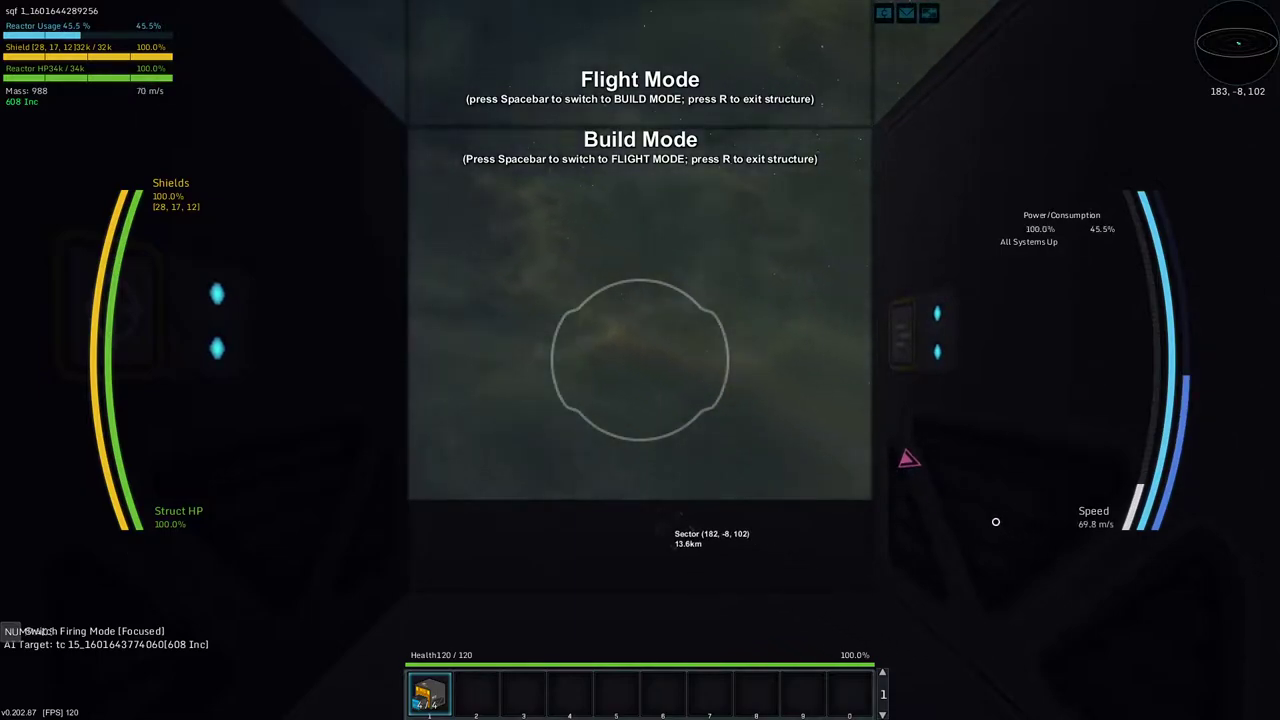
pyautogui.press('s')
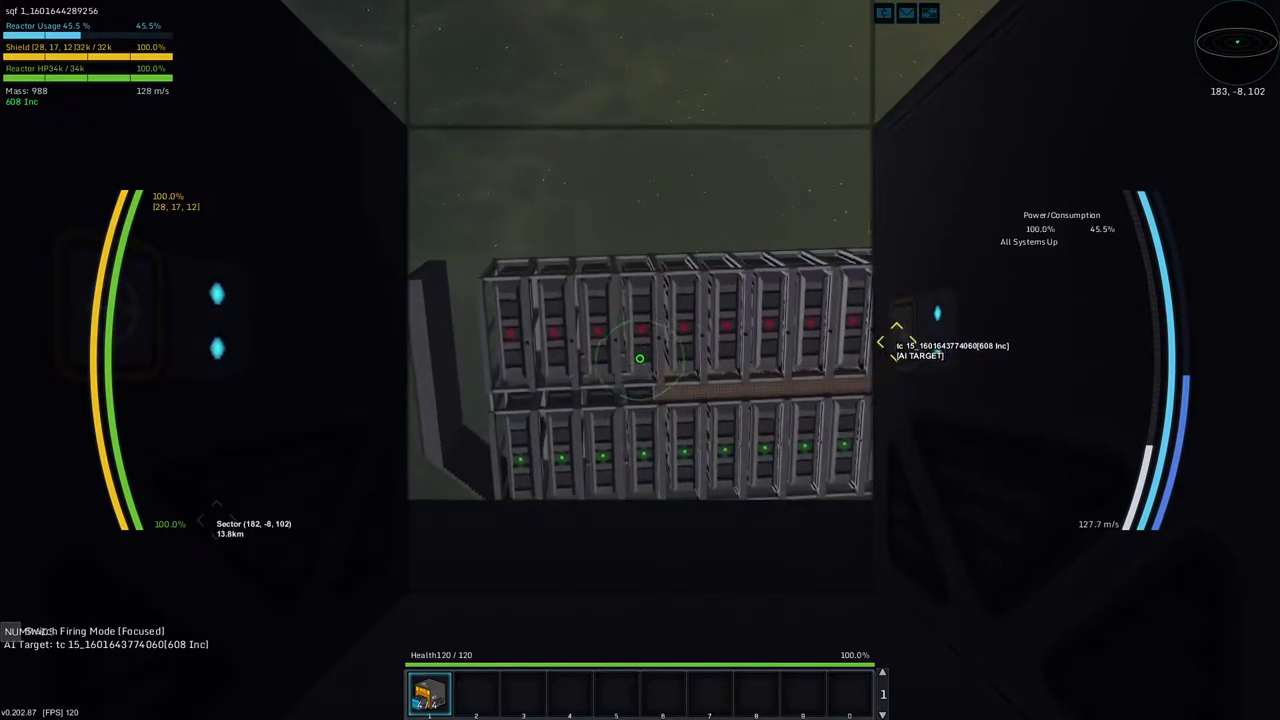
pyautogui.press('s')
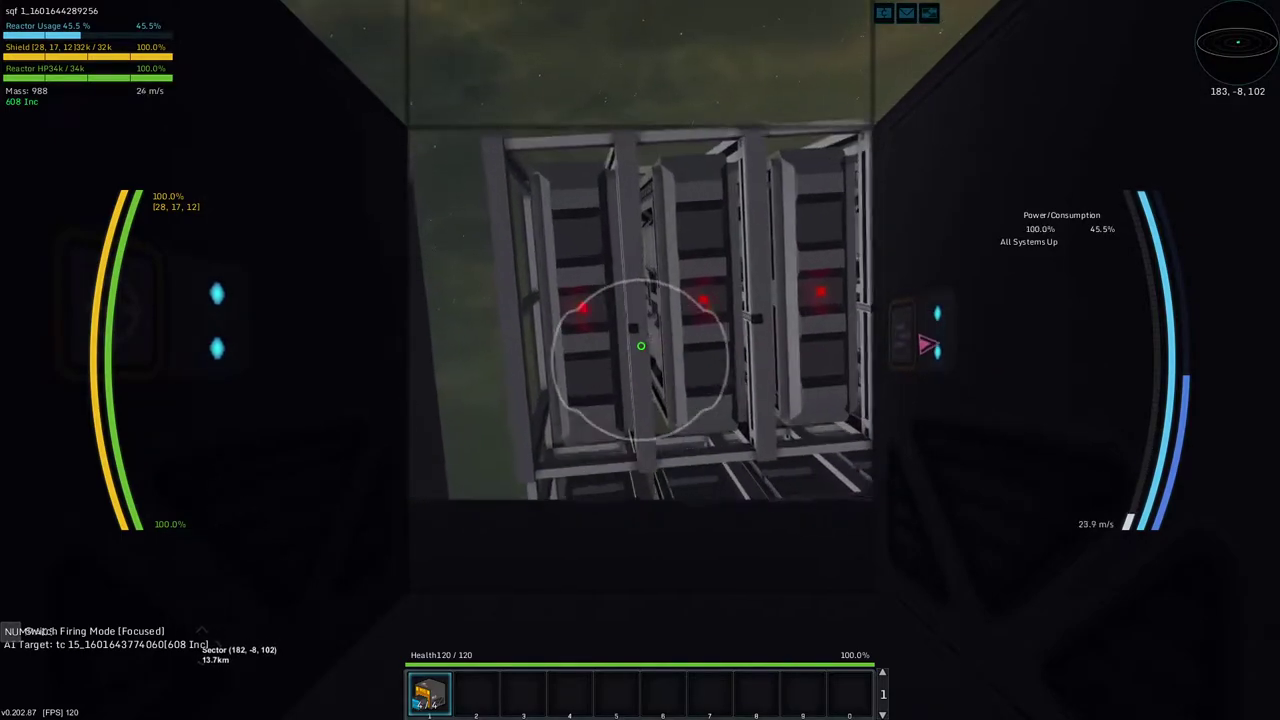
pyautogui.press('w')
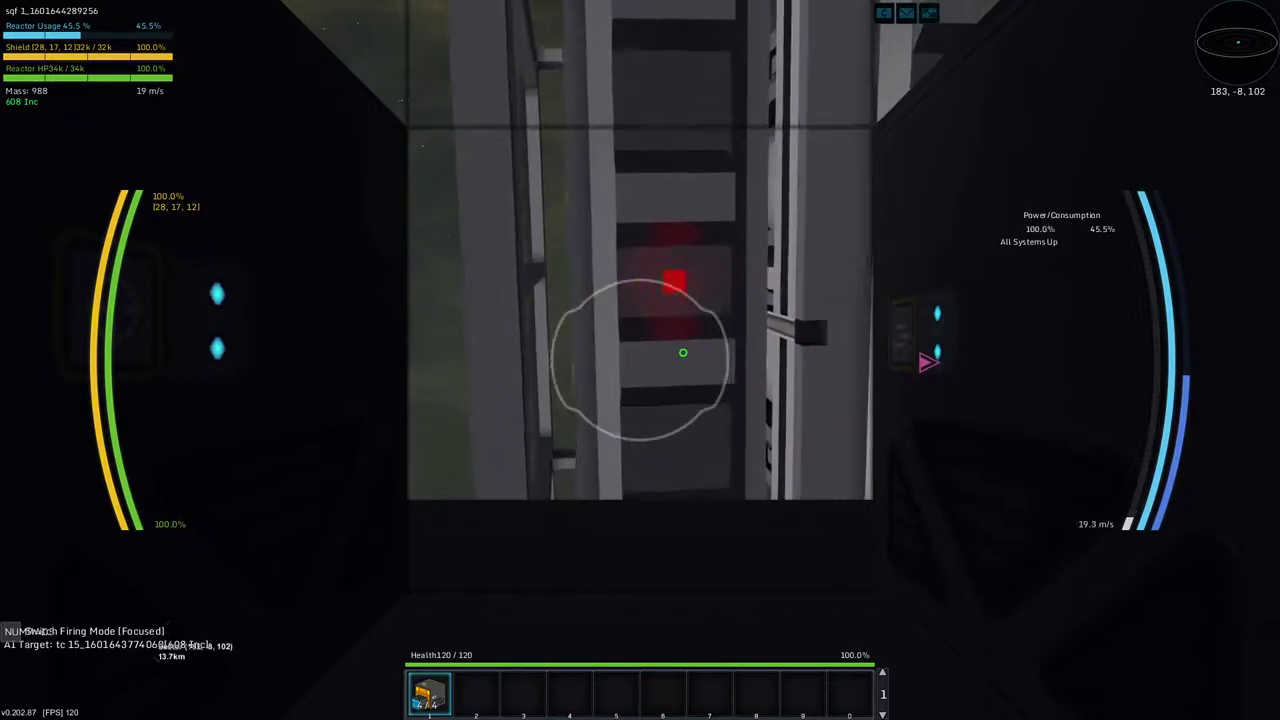
pyautogui.press('s')
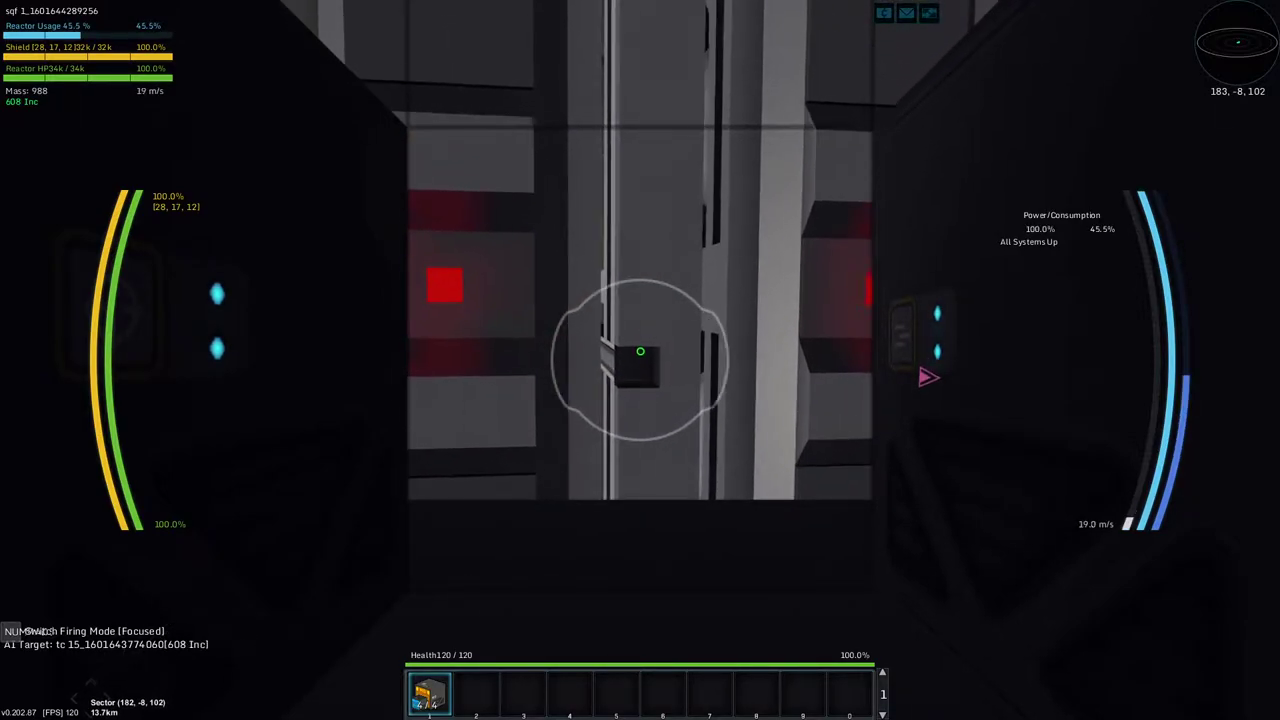
pyautogui.press('s')
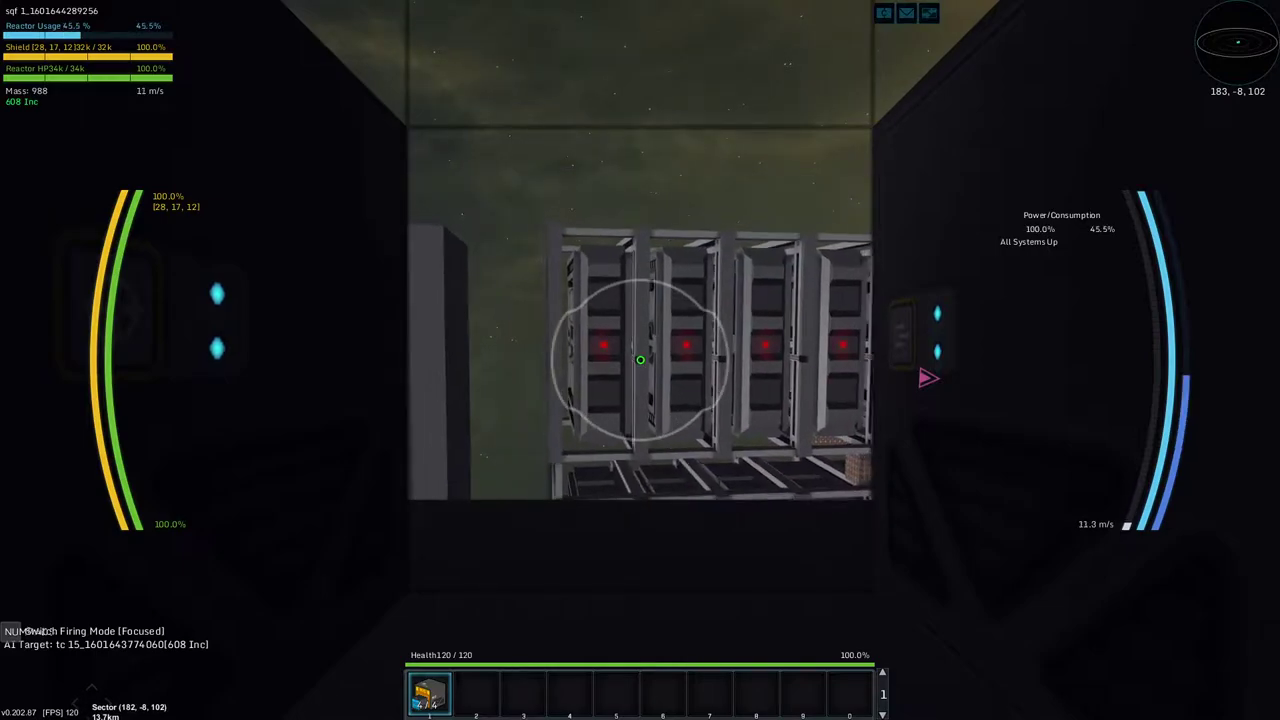
pyautogui.press('r')
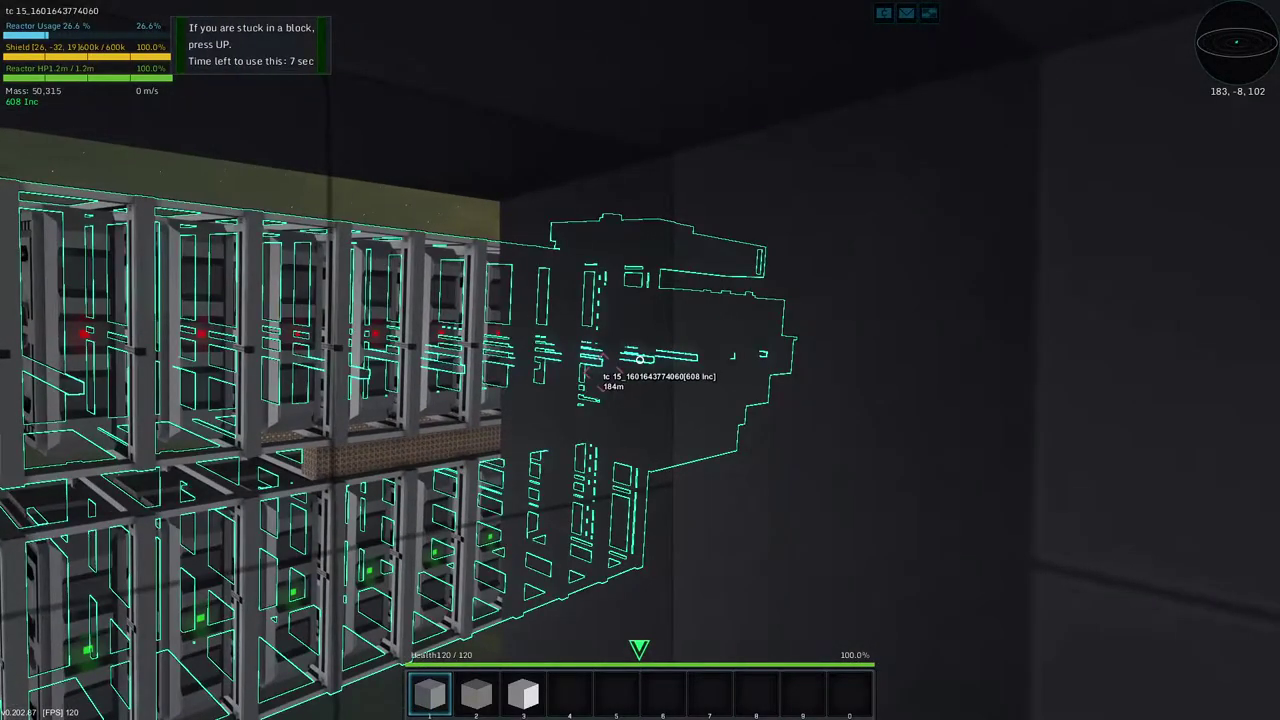
pyautogui.press('r')
# Bring up the building panels and move through the large ship's interior
pyautogui.press('space')
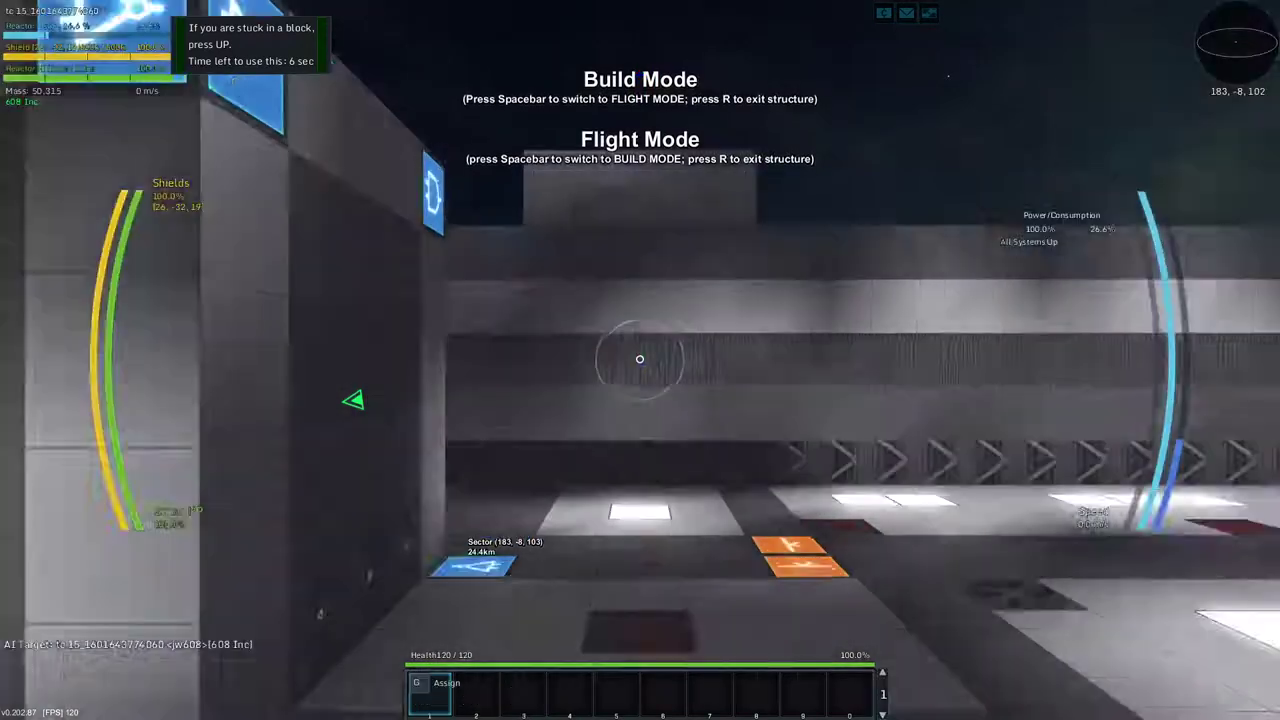
pyautogui.press('space')
pyautogui.moveTo(640, 360); pyautogui.dragTo(640, 360)
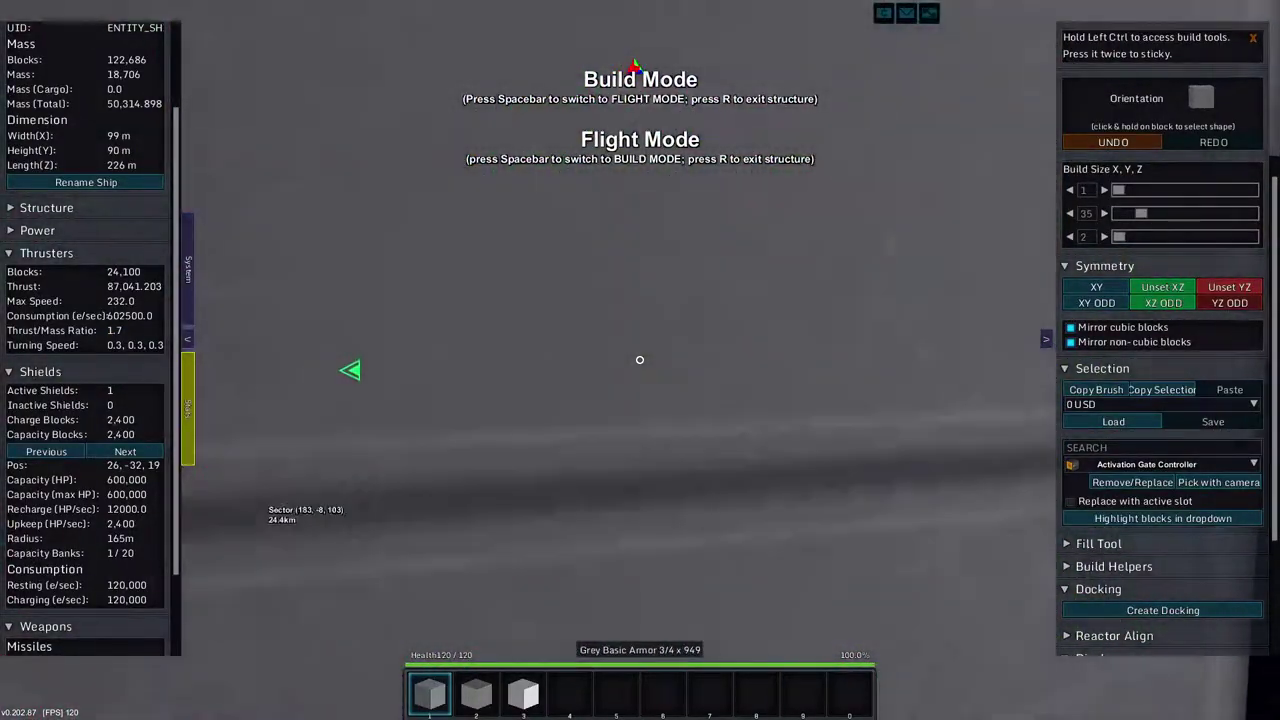
pyautogui.press('s')
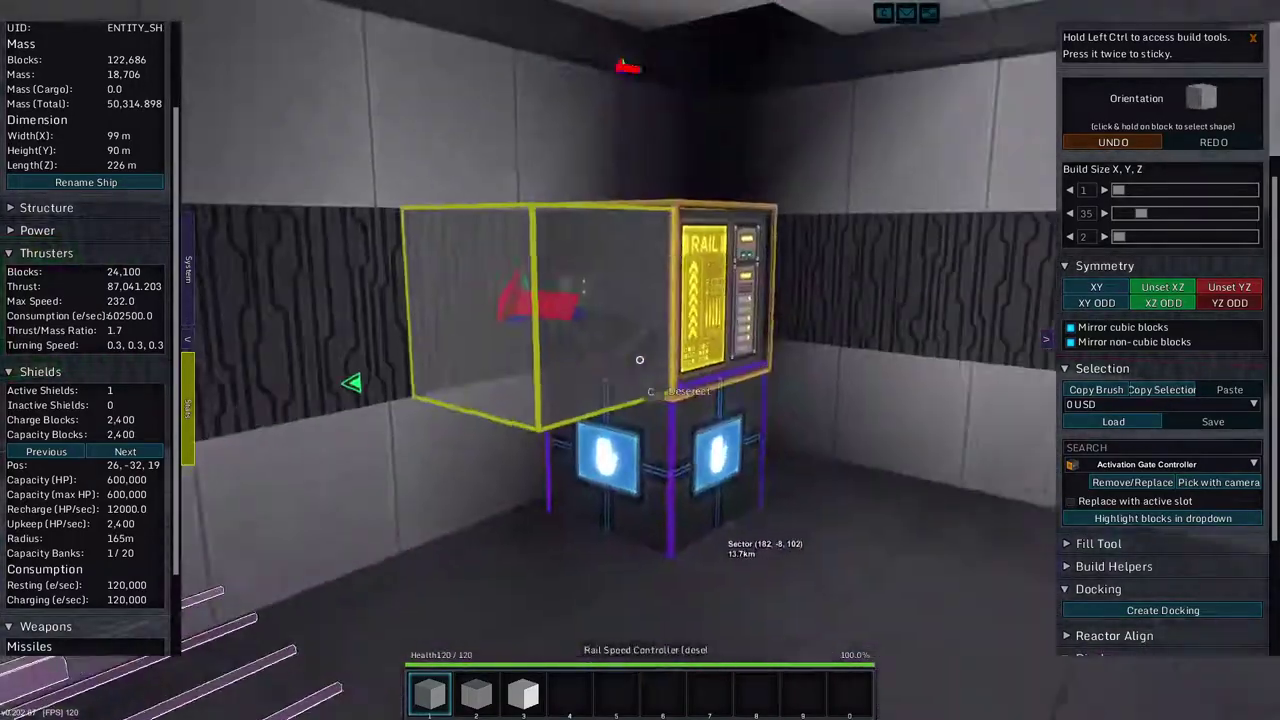
pyautogui.press('w')
pyautogui.press('4')
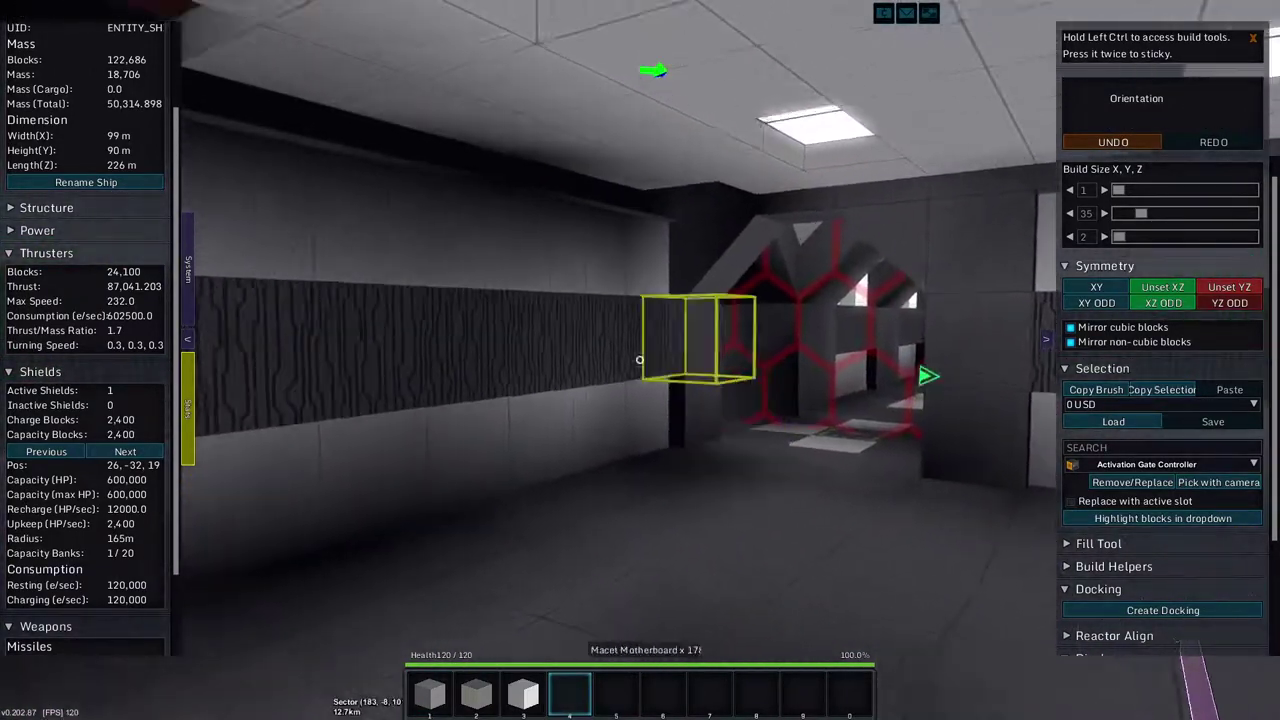
# Fly past the orange delay blocks and along the purple docking rails to a junction
pyautogui.press('w')
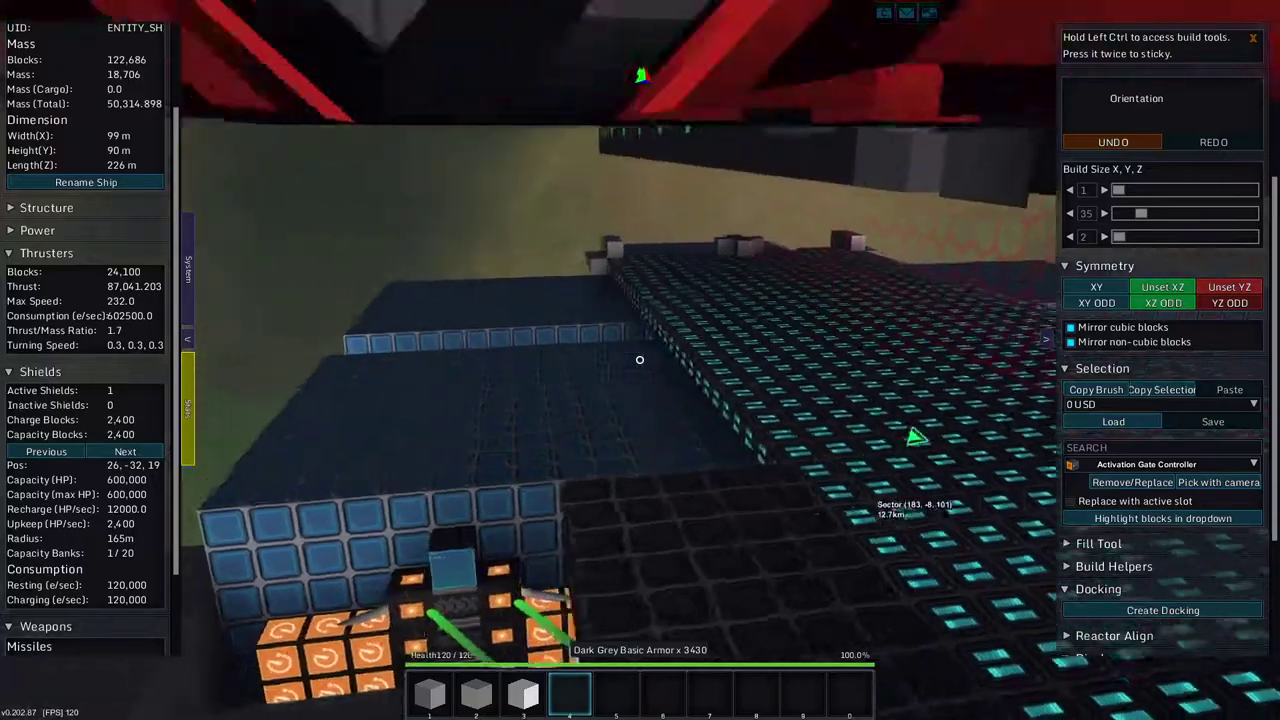
pyautogui.press('w')
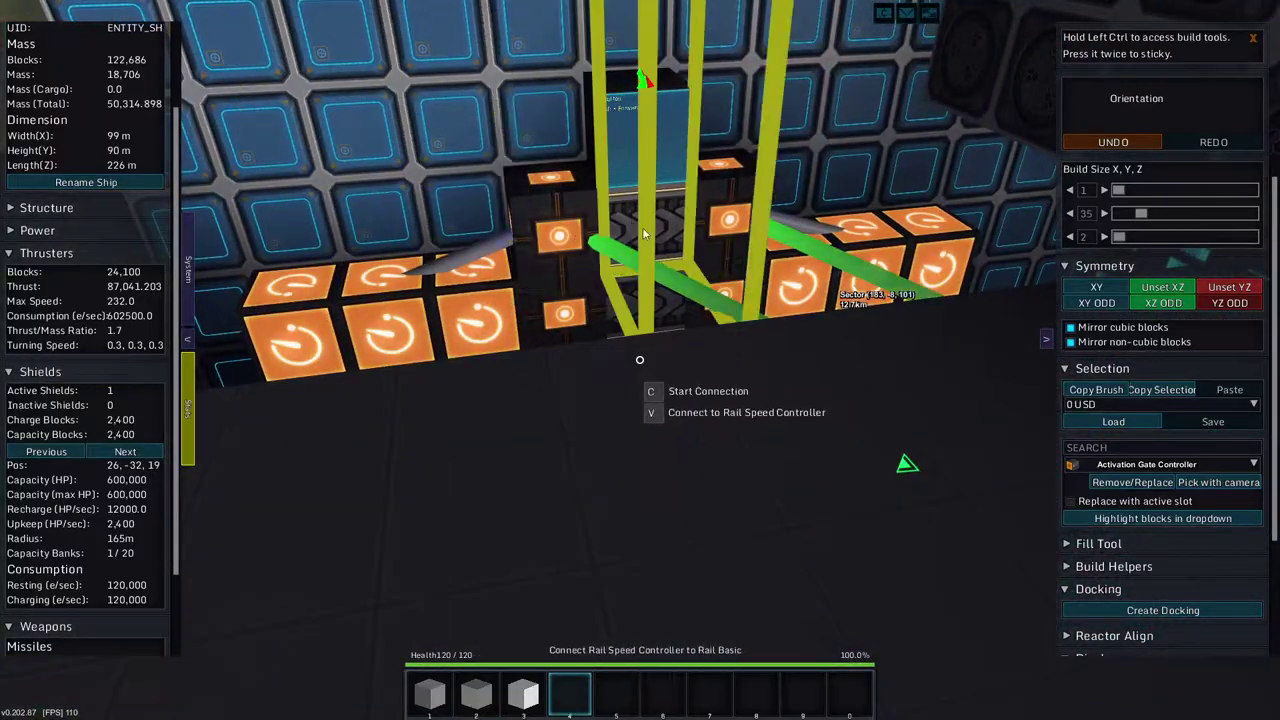
pyautogui.press('w')
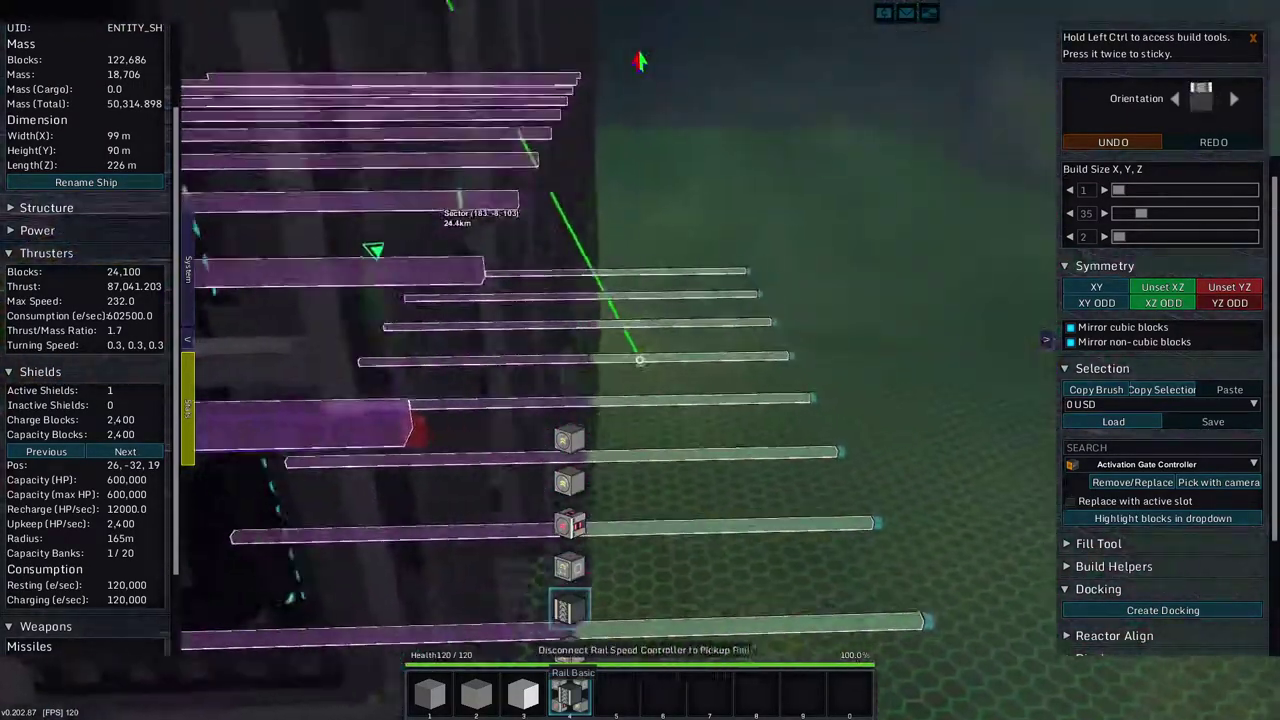
pyautogui.press('w')
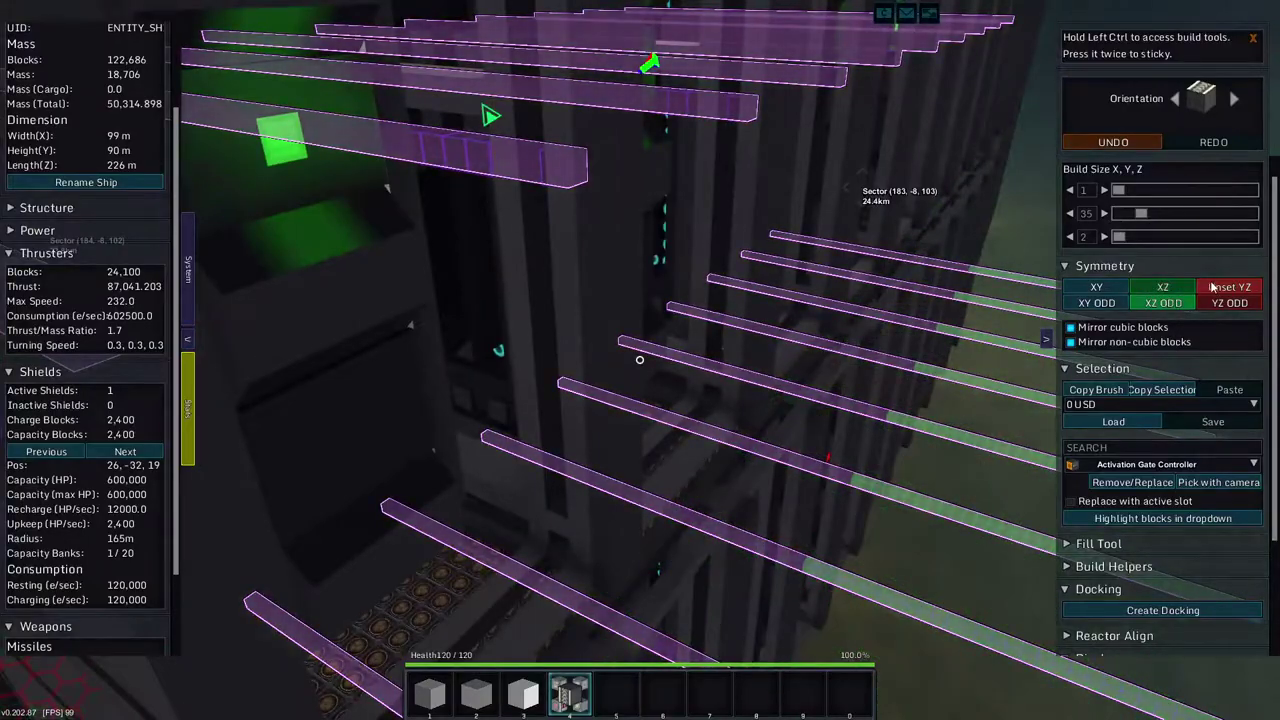
pyautogui.press('w')
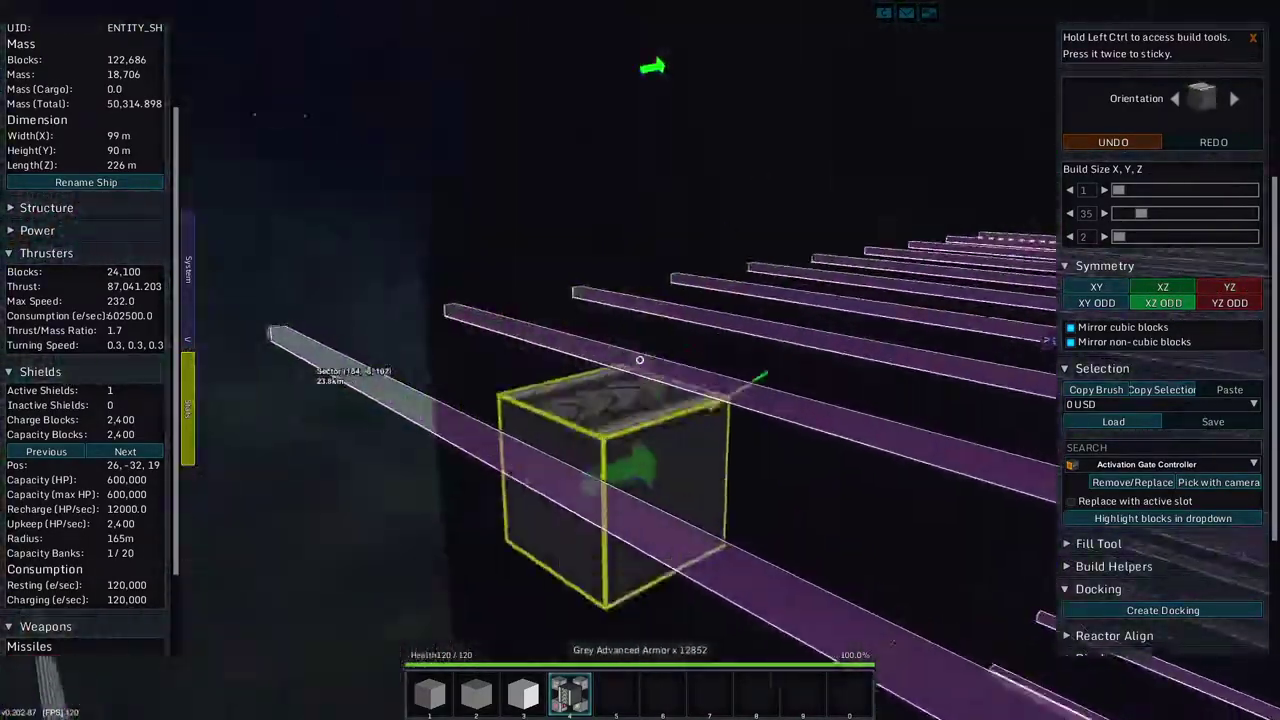
pyautogui.press('w')
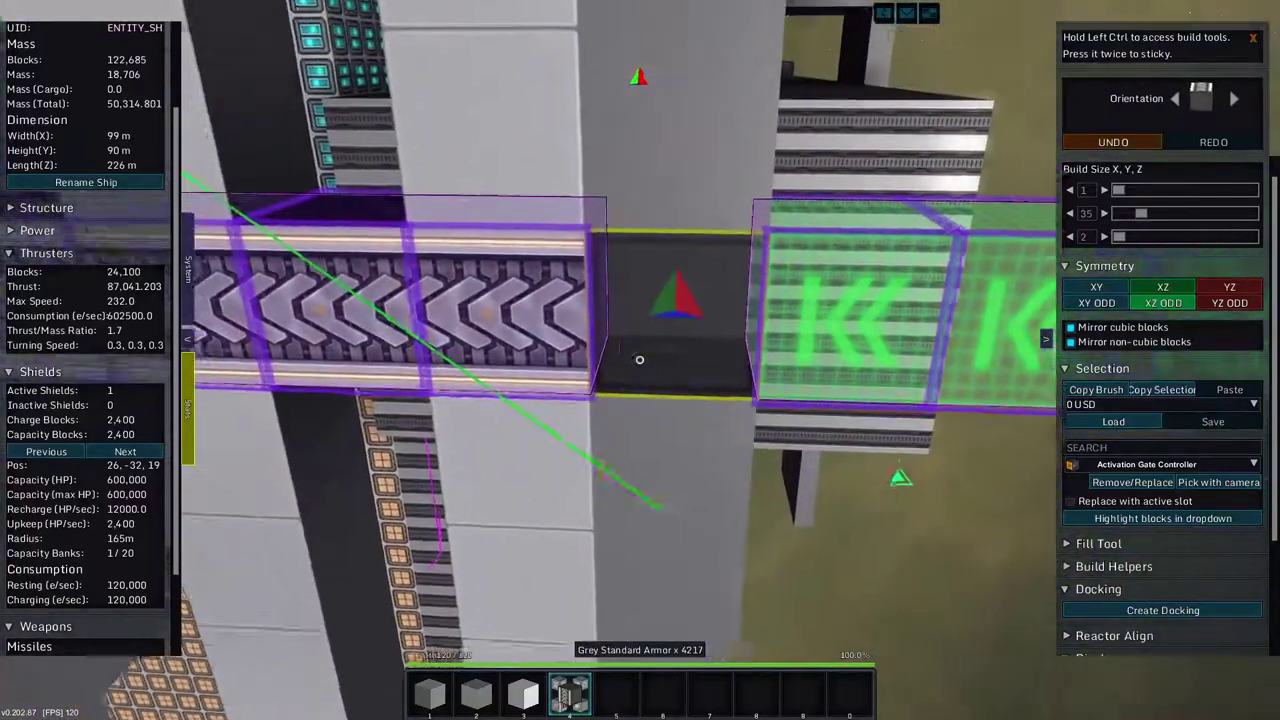
# Swap the docking-to-pickup rail junction blocks for Rail Basic blocks
pyautogui.rightClick(640, 360)
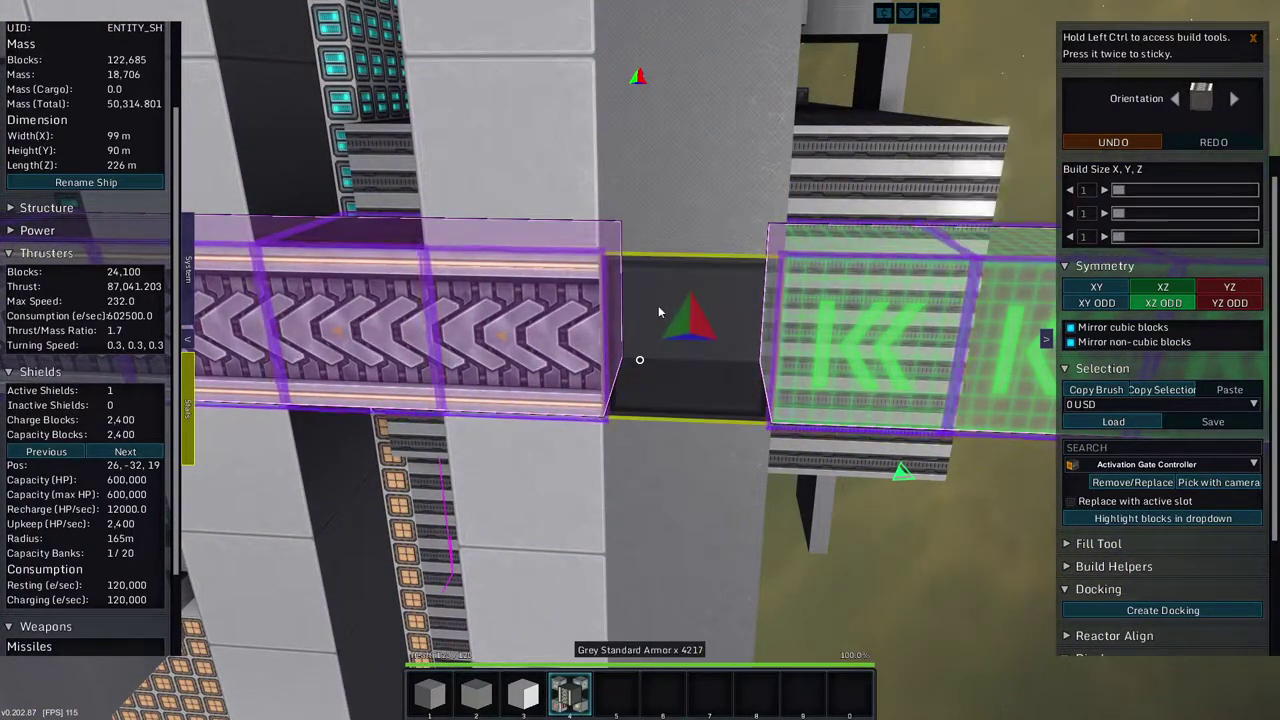
pyautogui.click(672, 308)
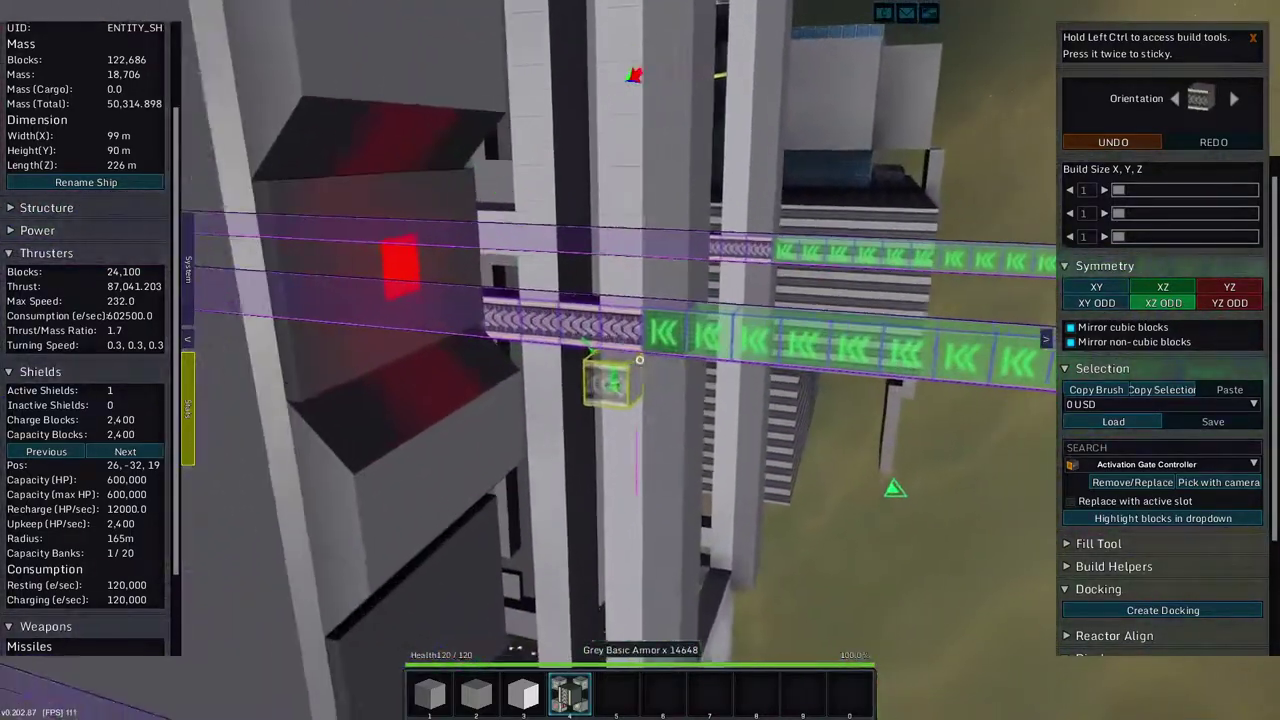
pyautogui.rightClick(639, 359)
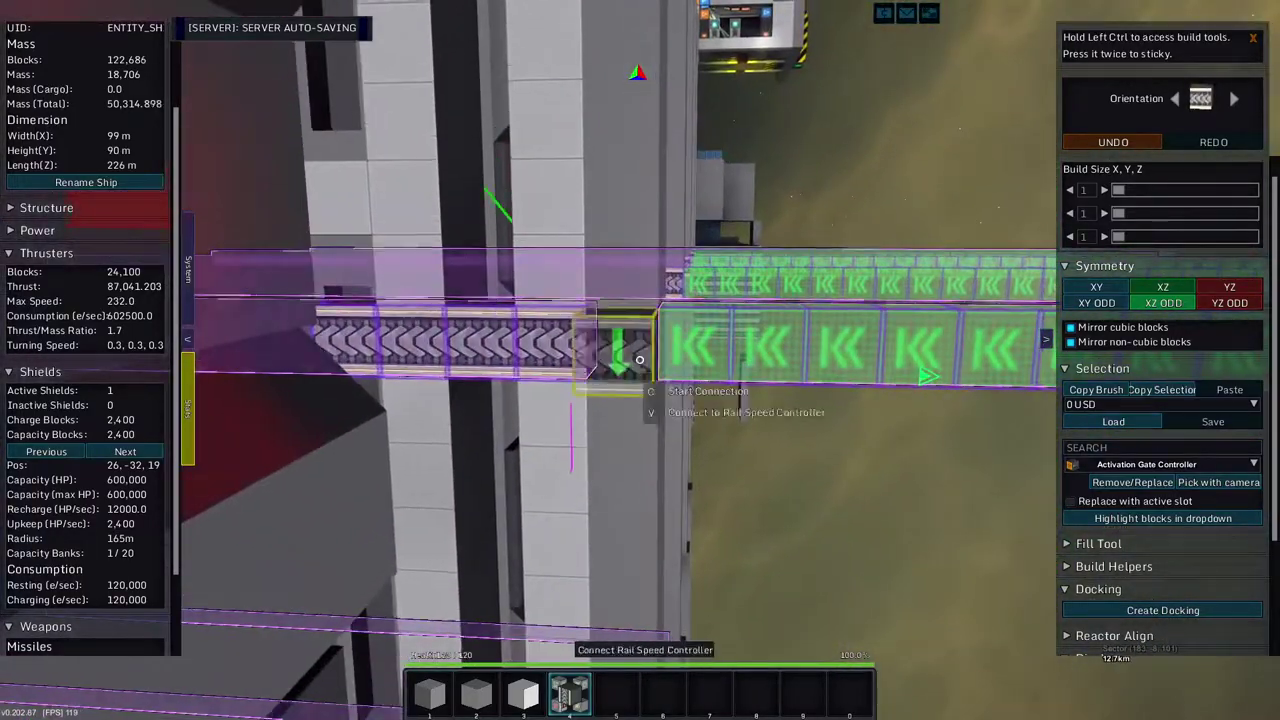
pyautogui.rightClick(640, 360)
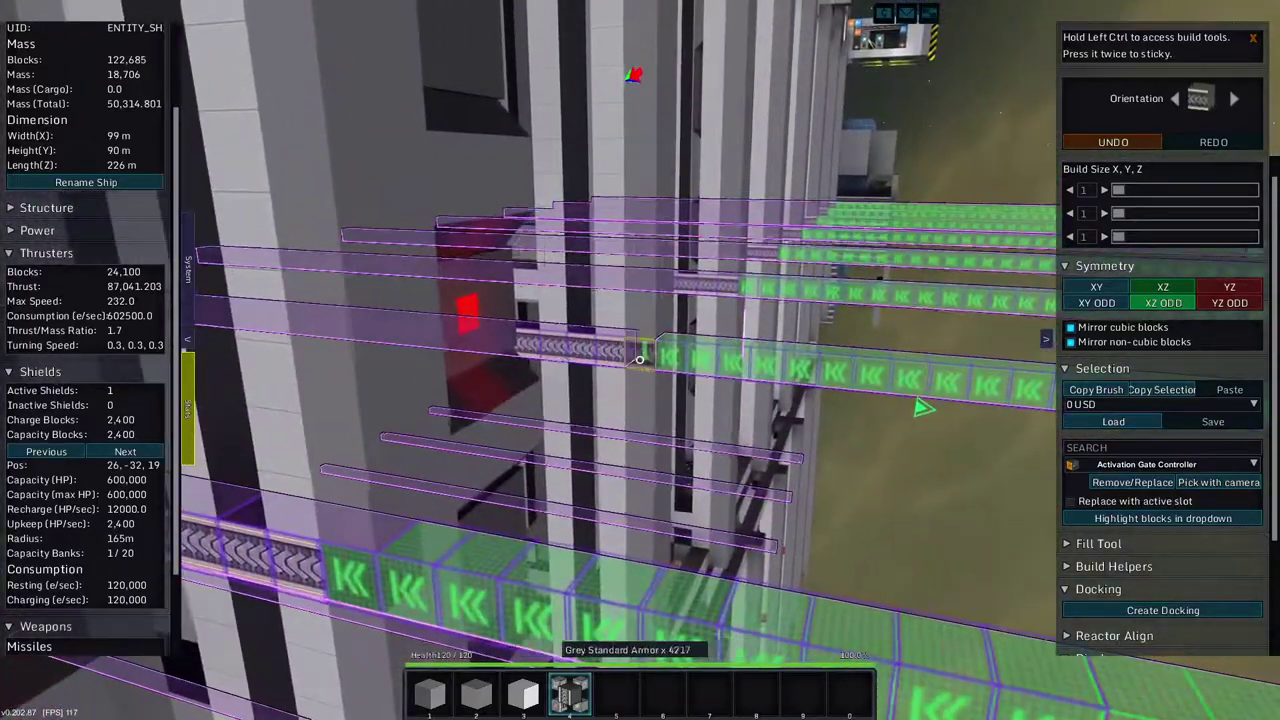
pyautogui.click(640, 360)
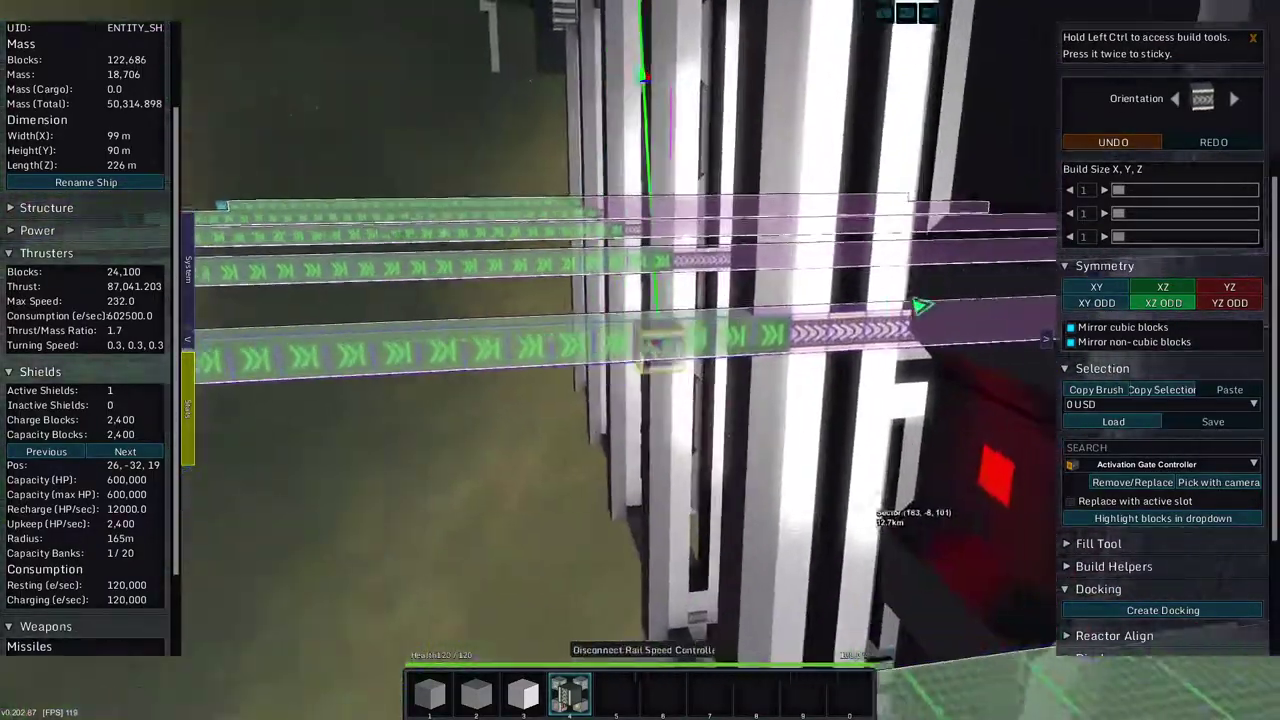
pyautogui.click(639, 360)
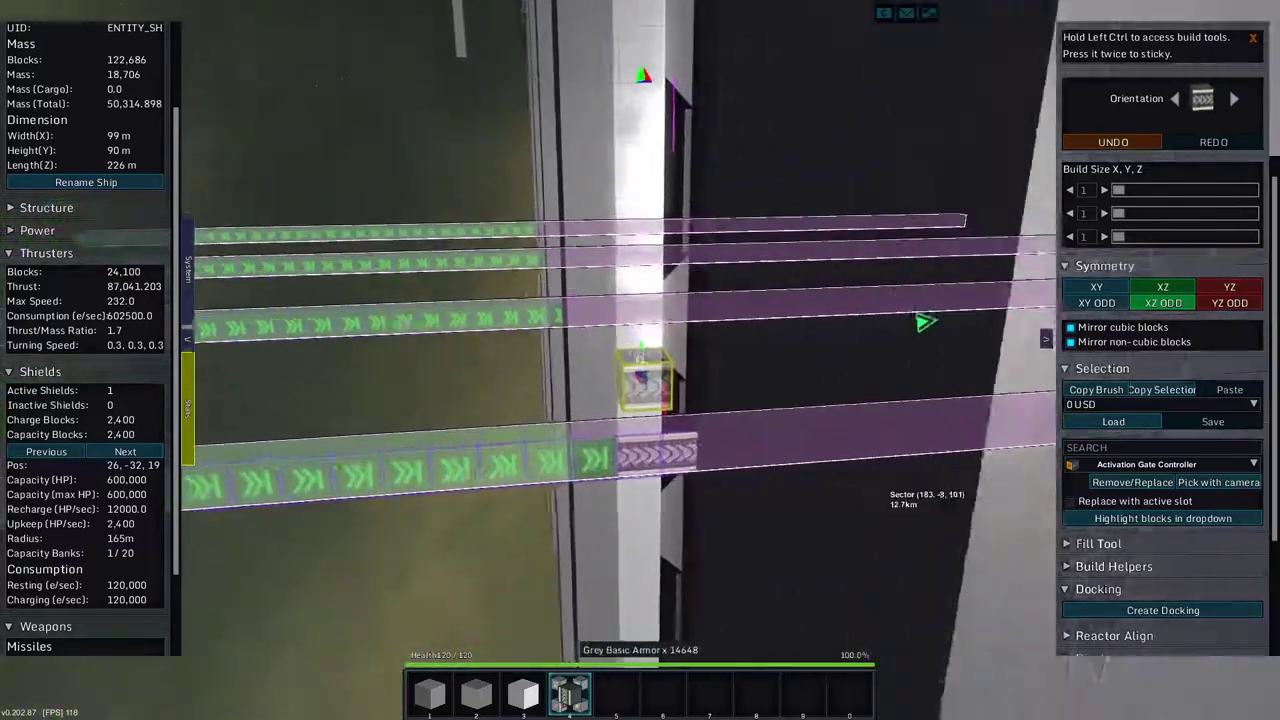
pyautogui.rightClick(640, 360)
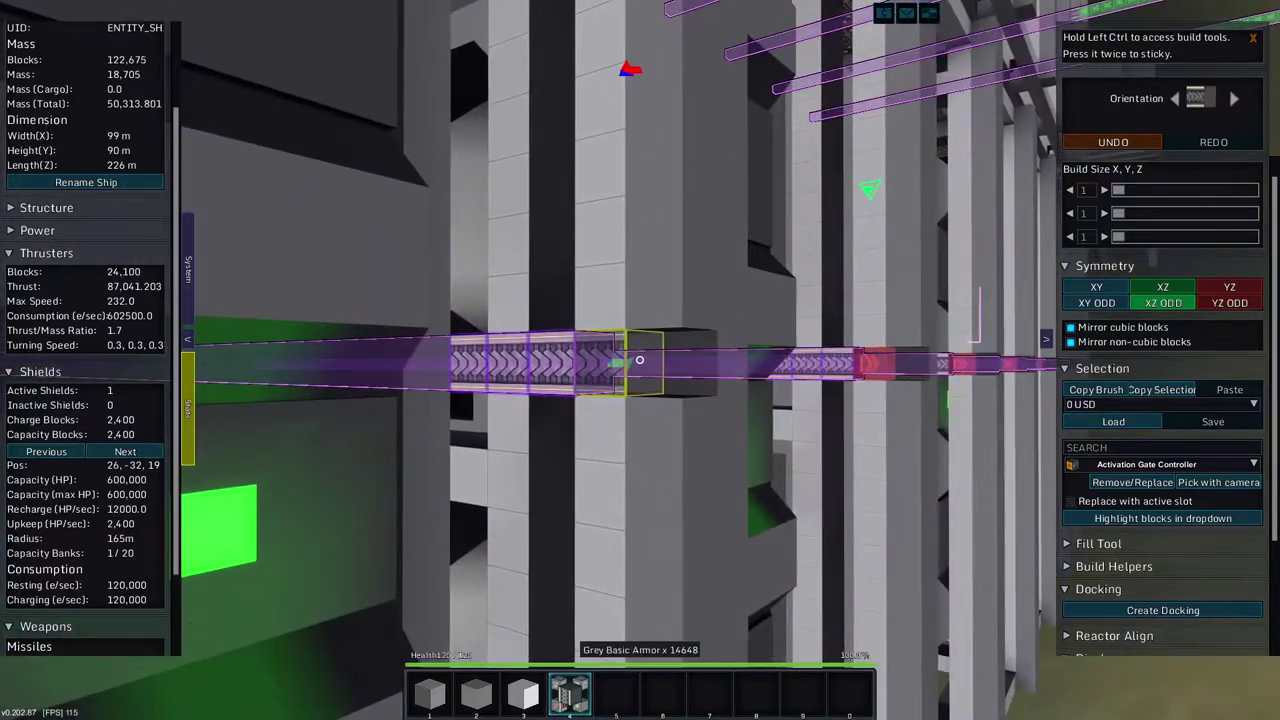
pyautogui.scroll(3, 639, 360)
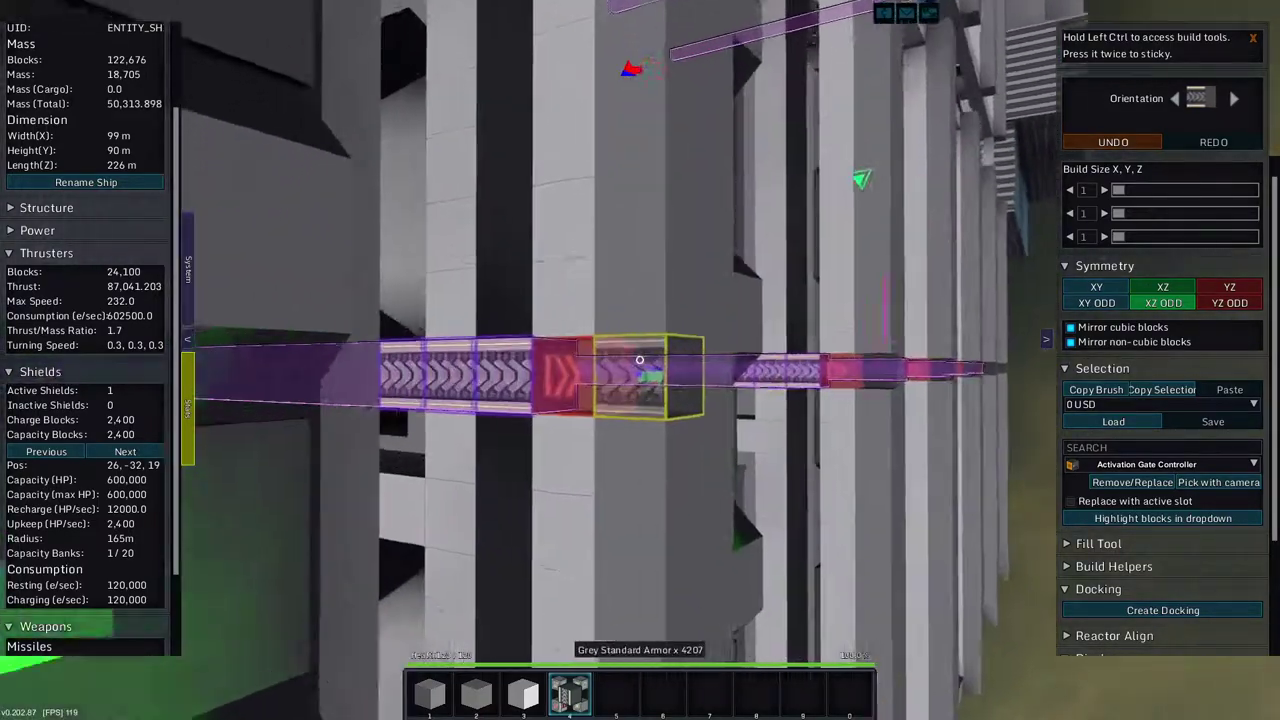
# Link the purple rail's end to the rail speed controller using C and V
pyautogui.press('w')
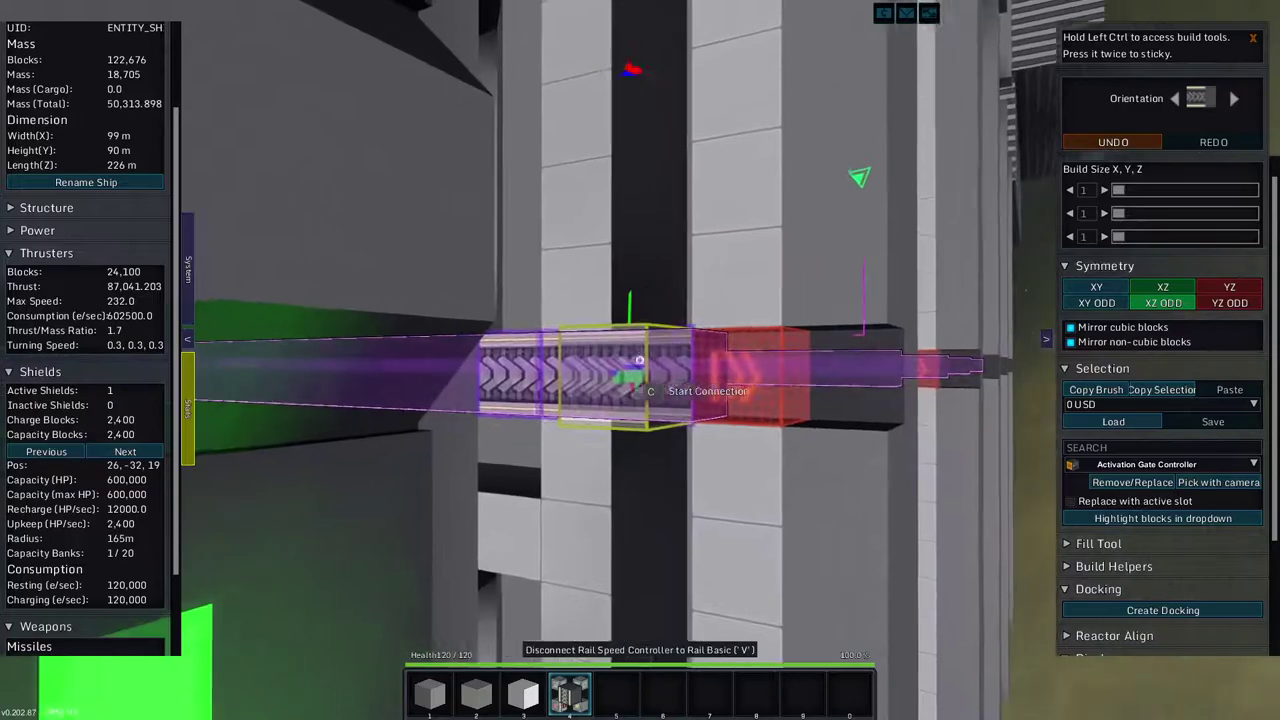
pyautogui.press('c')
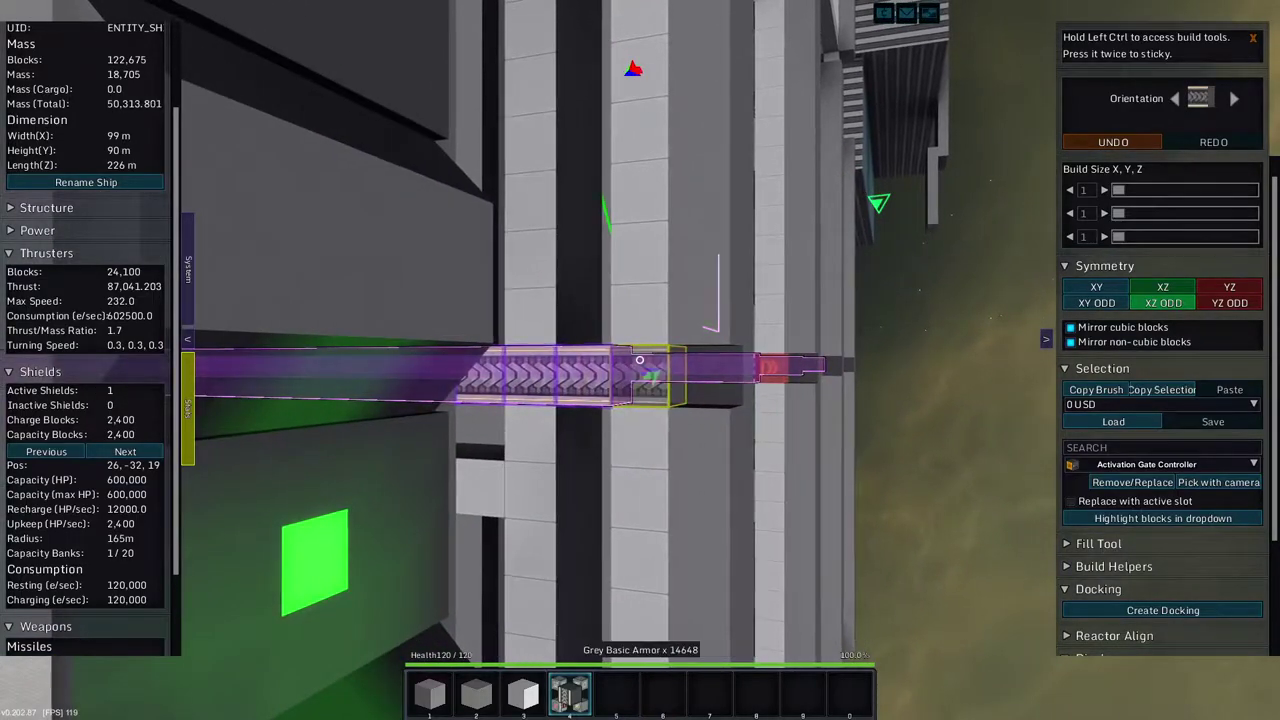
pyautogui.press('s')
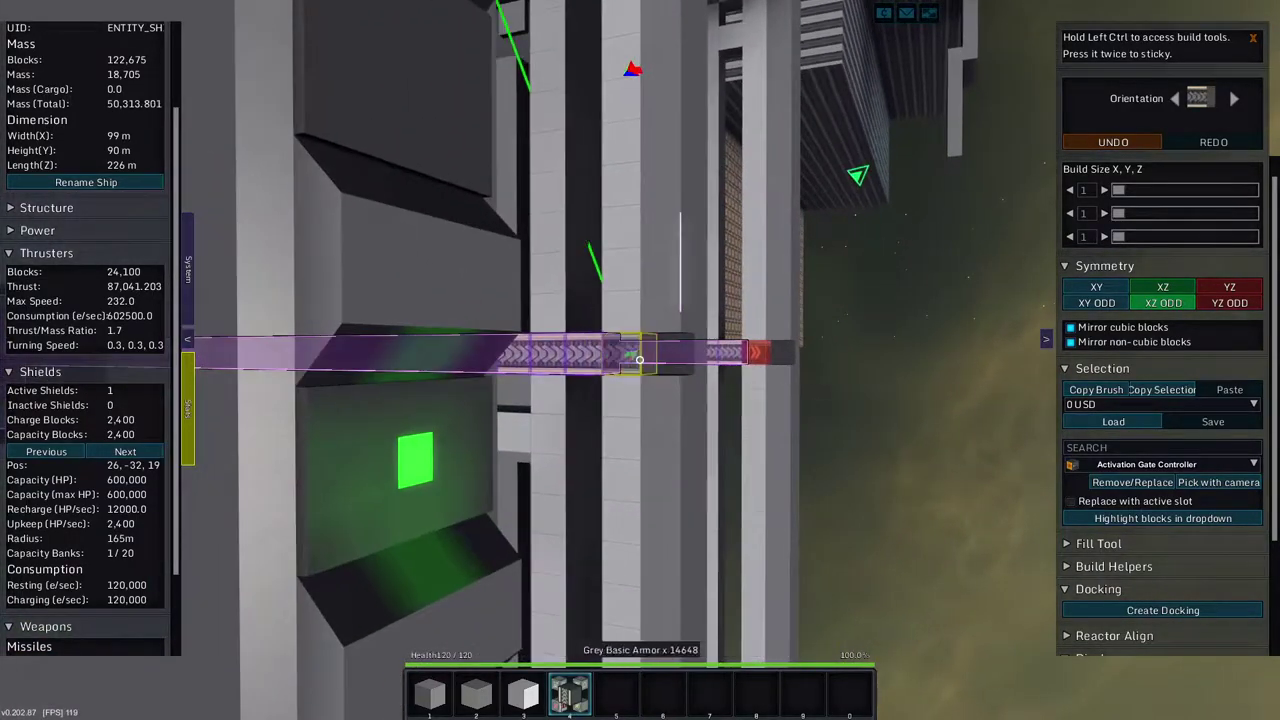
pyautogui.press('w')
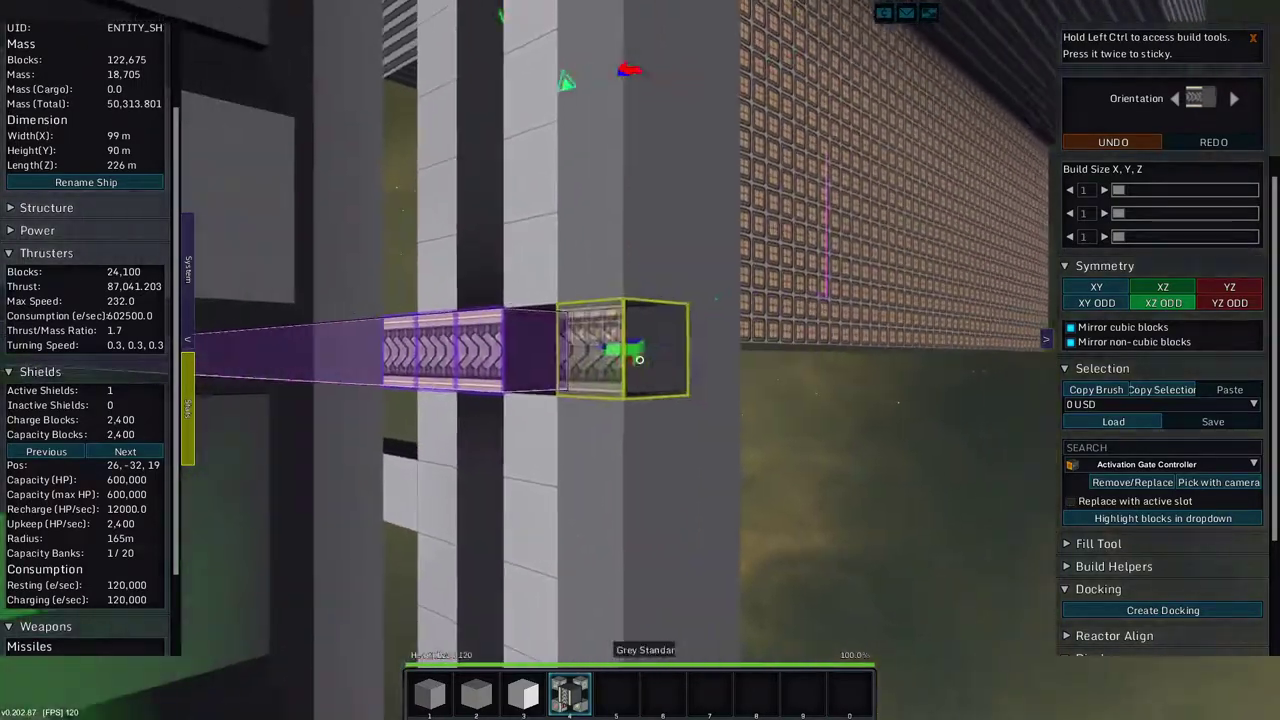
pyautogui.press('v')
# Put Shootout Rail into hotbar slot 5 from the creative inventory
pyautogui.press('i')
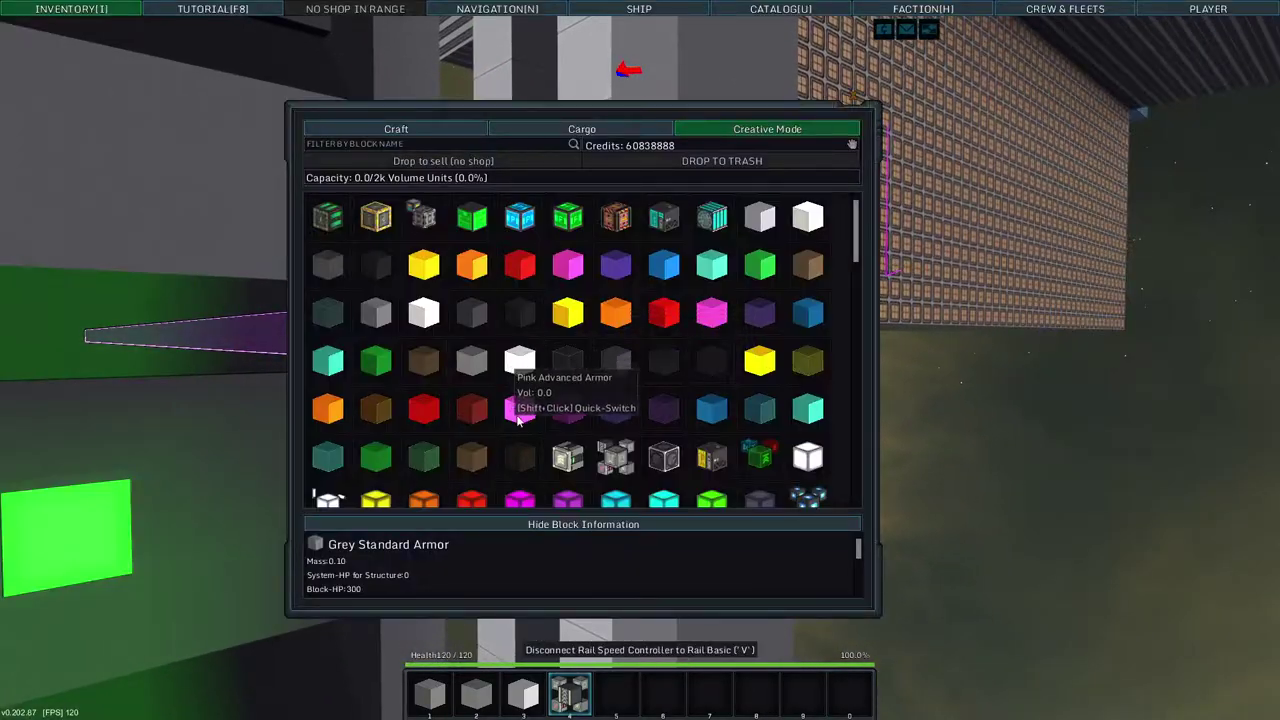
pyautogui.scroll(-3, 580, 400)
pyautogui.scroll(-2, 650, 400)
pyautogui.scroll(-3, 680, 410)
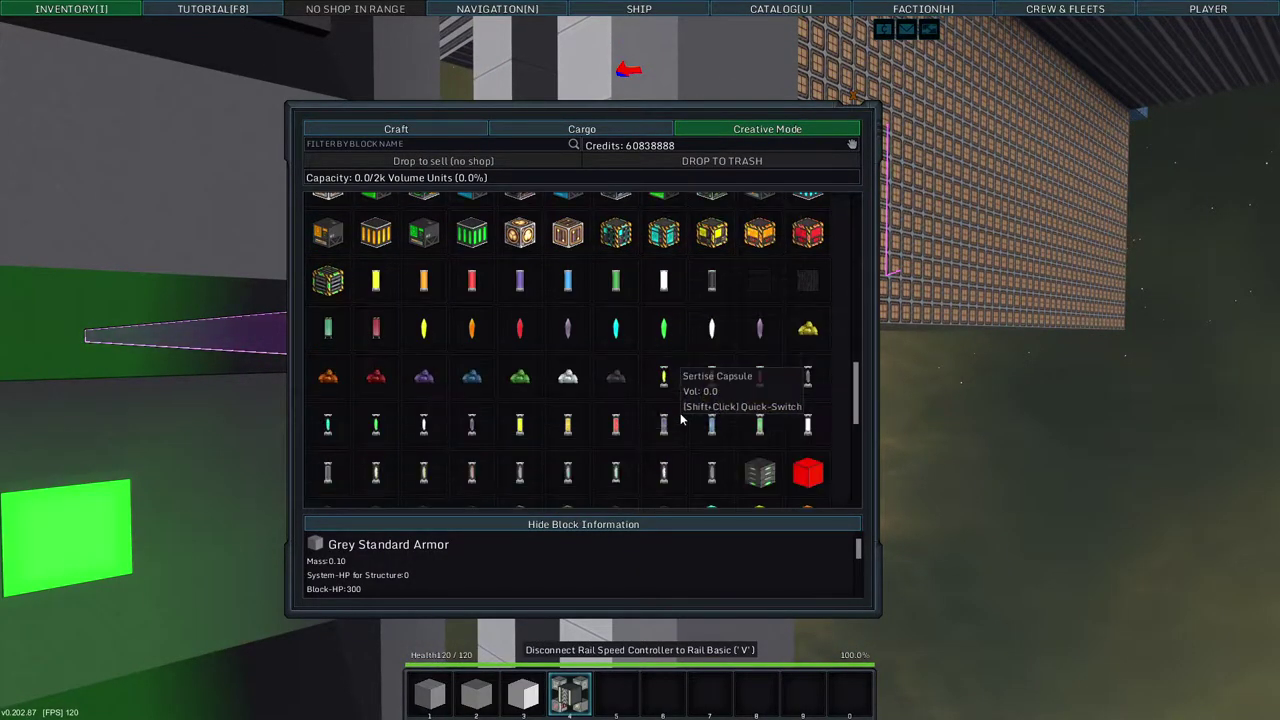
pyautogui.scroll(4, 682, 420)
pyautogui.scroll(3, 690, 420)
pyautogui.scroll(2, 700, 424)
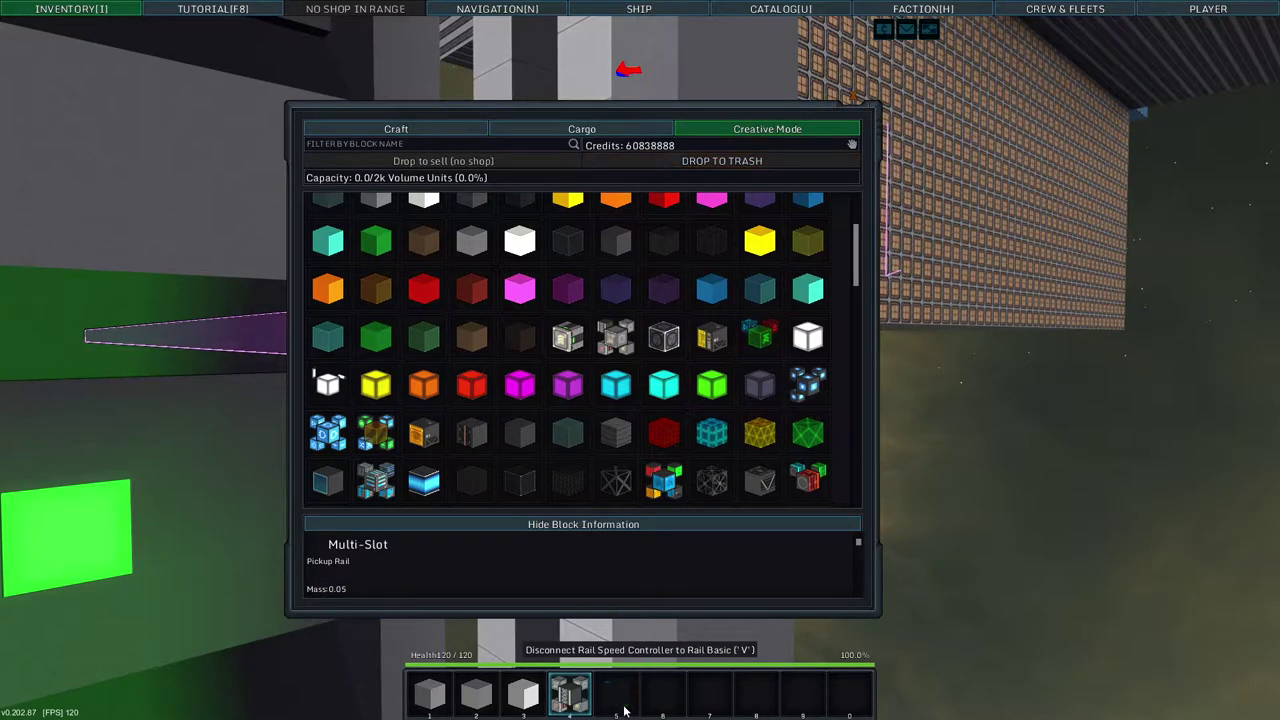
pyautogui.press('i')
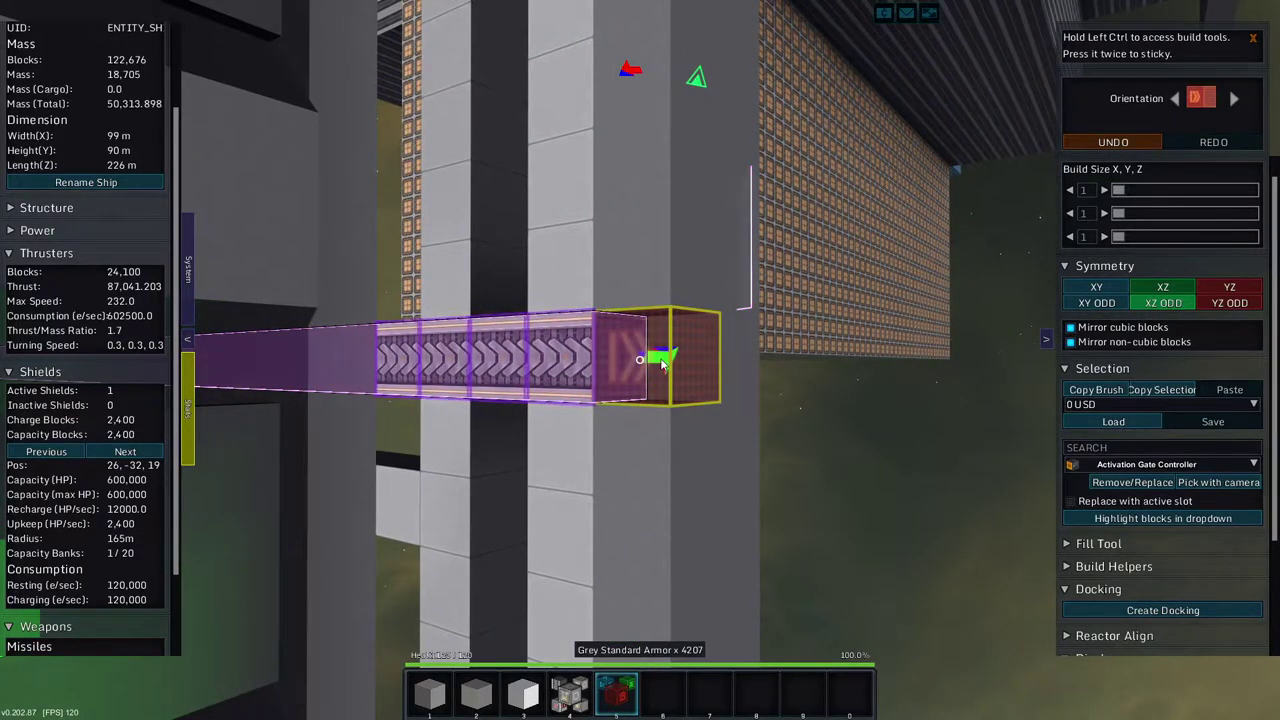
# Cap the rail ends between the reactor columns with shootout rails and grey armor
pyautogui.click(640, 360)
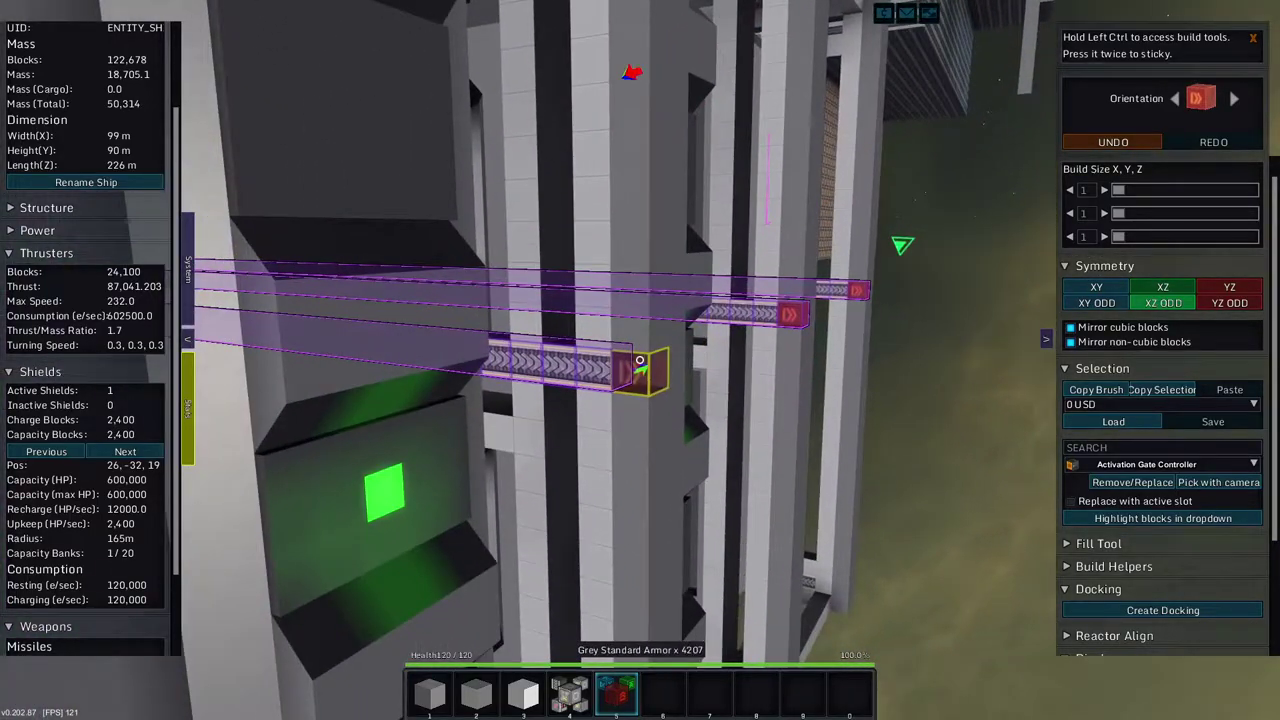
pyautogui.click(640, 360)
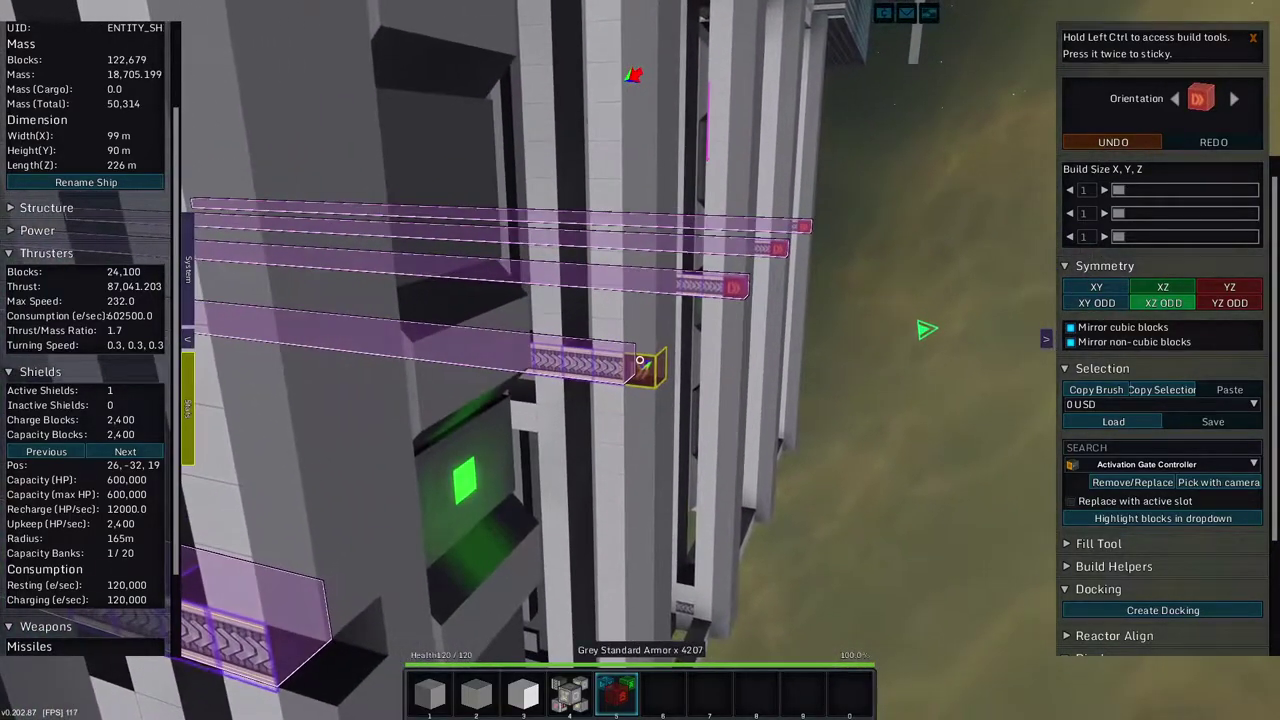
pyautogui.click(640, 360)
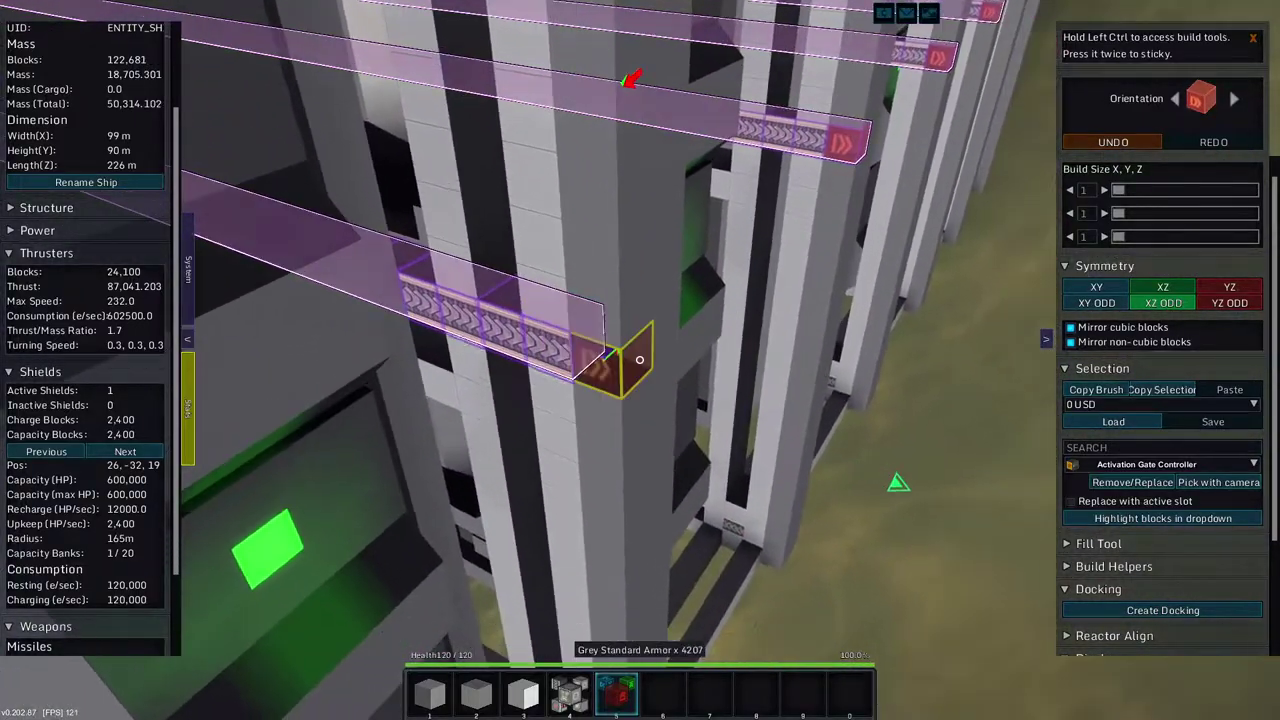
pyautogui.click(640, 360)
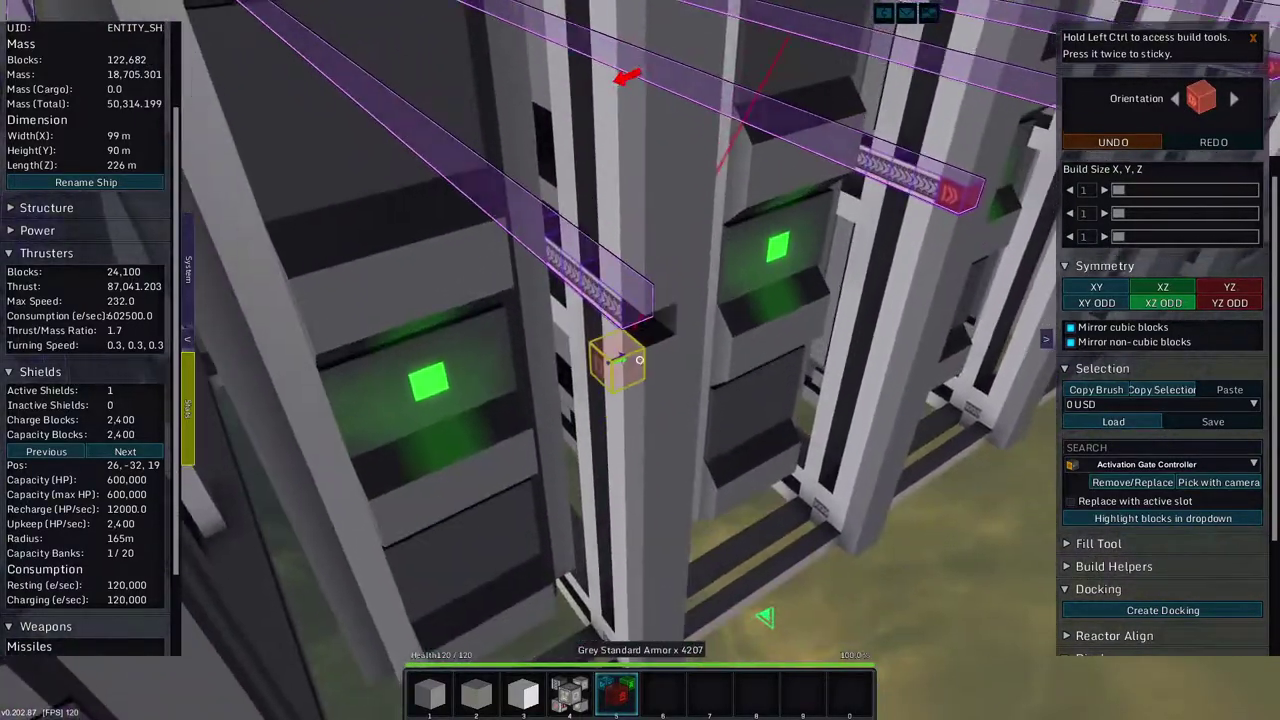
pyautogui.click(640, 360)
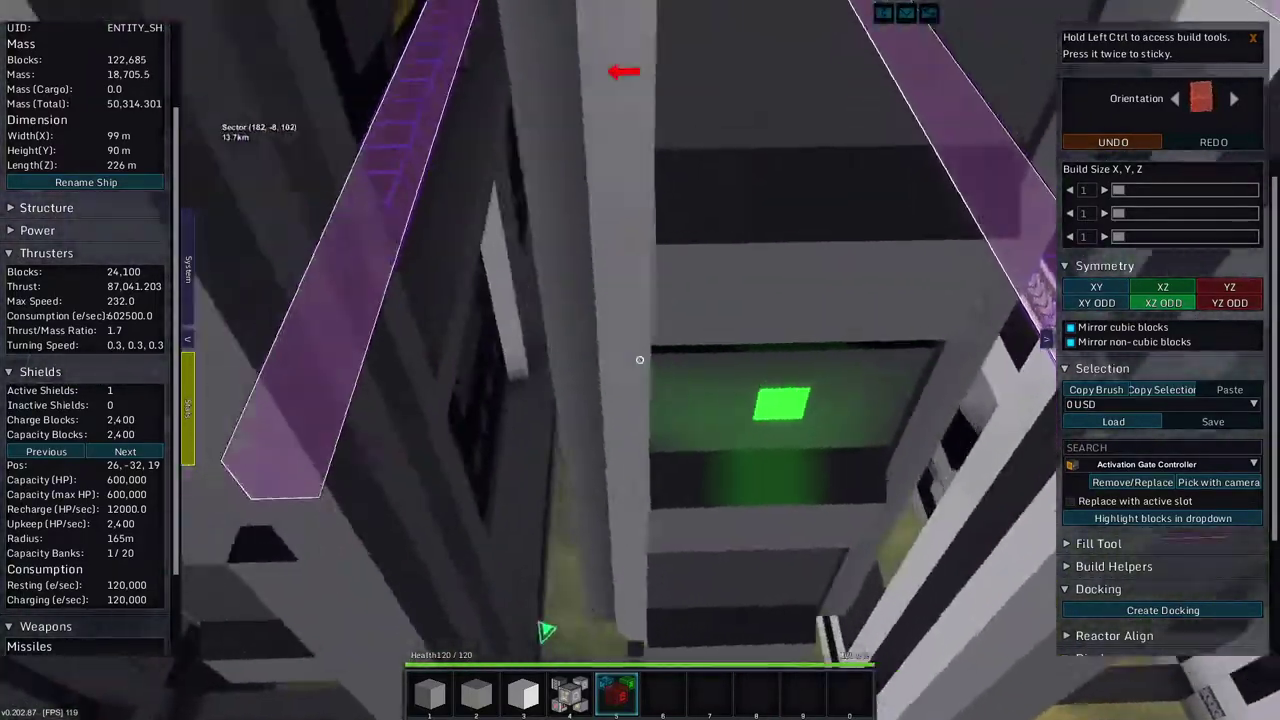
pyautogui.click(640, 360)
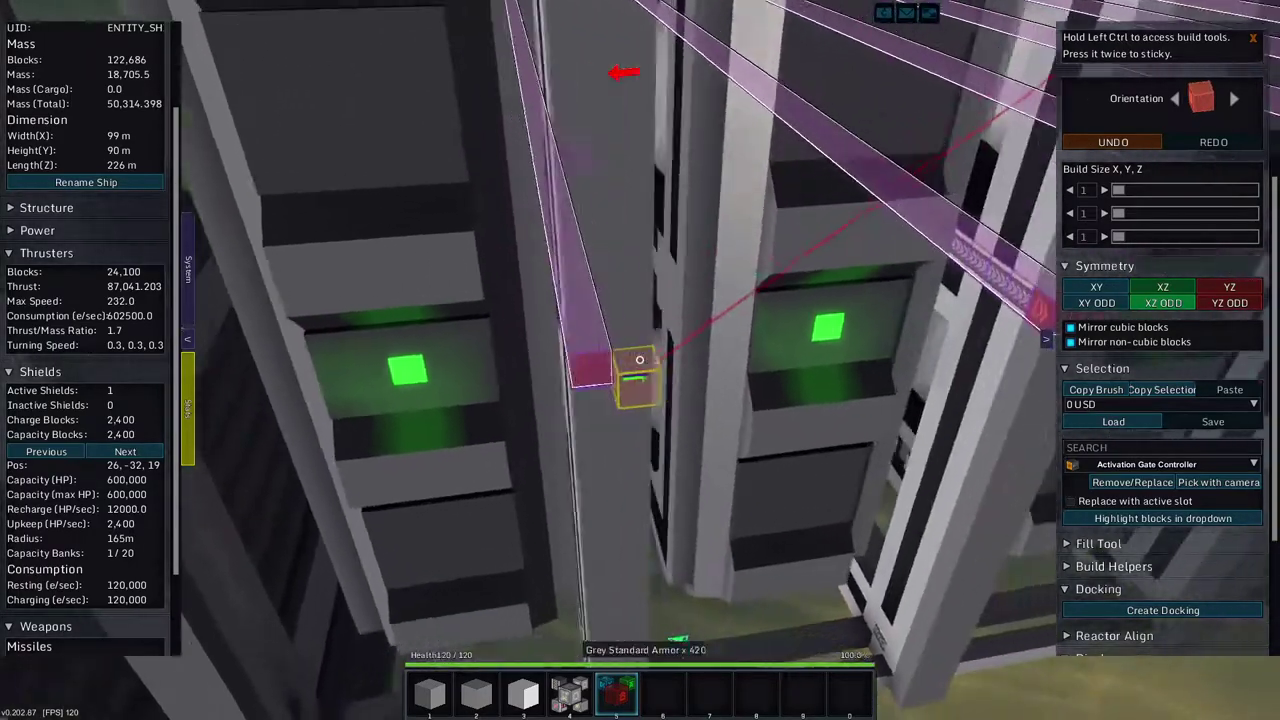
# Remove the mirrored rail-end blocks, dropping the ship back to 122,676 blocks
pyautogui.rightClick(640, 360)
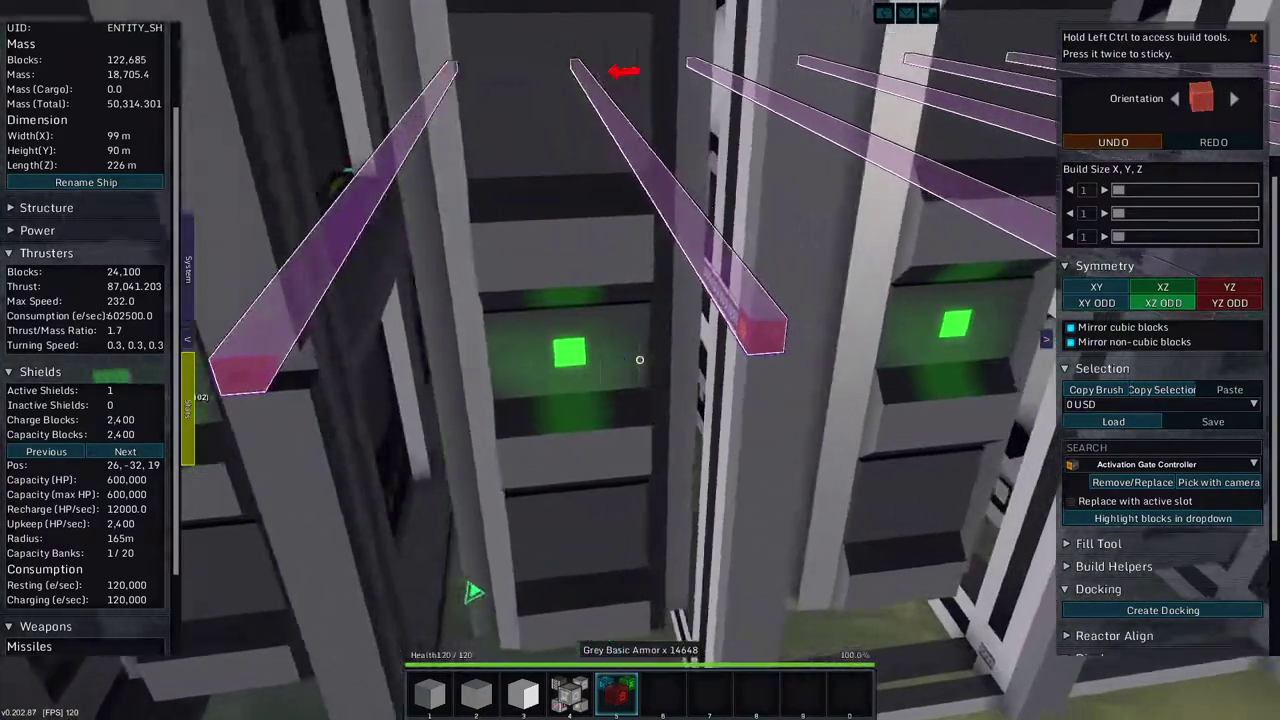
pyautogui.rightClick(640, 360)
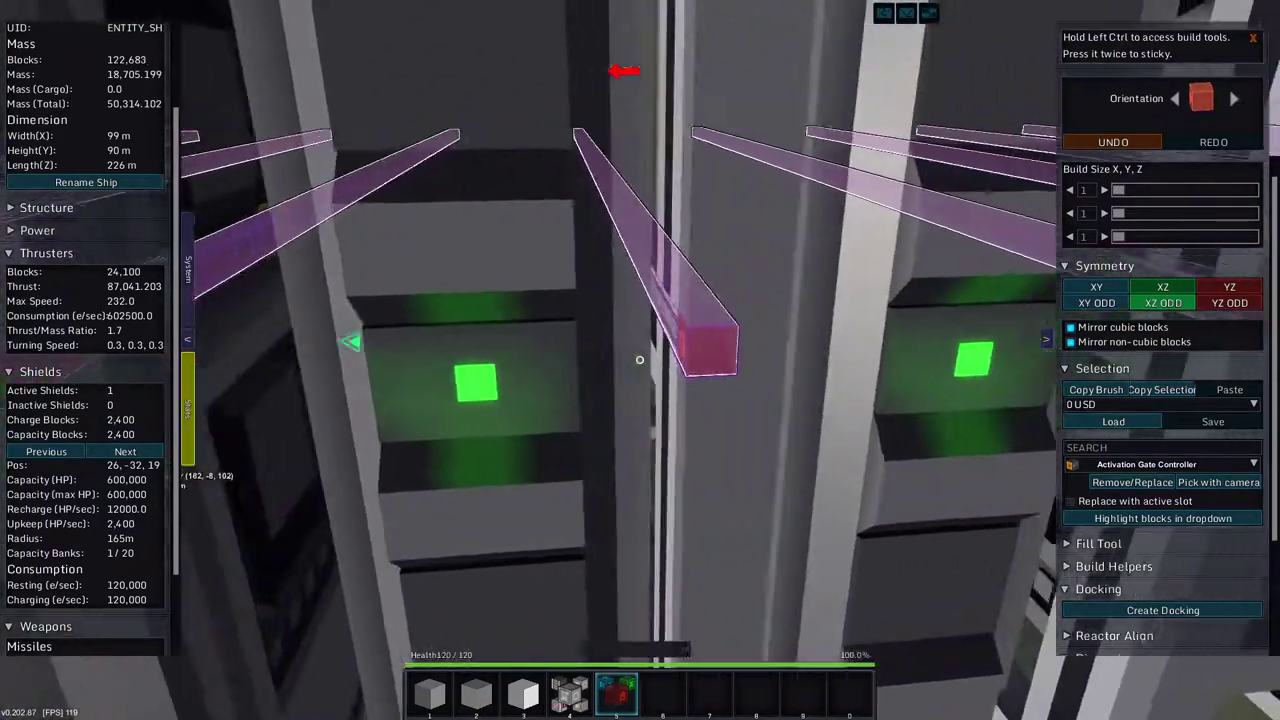
pyautogui.rightClick(640, 360)
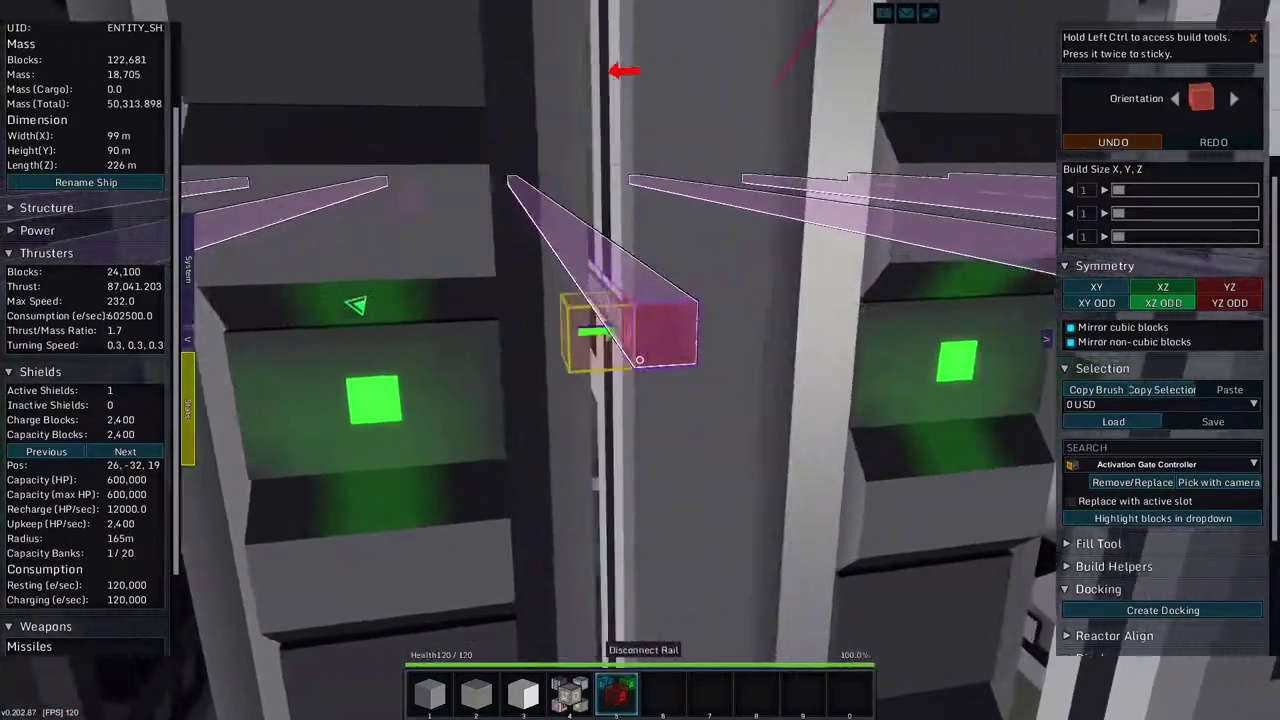
pyautogui.rightClick(640, 360)
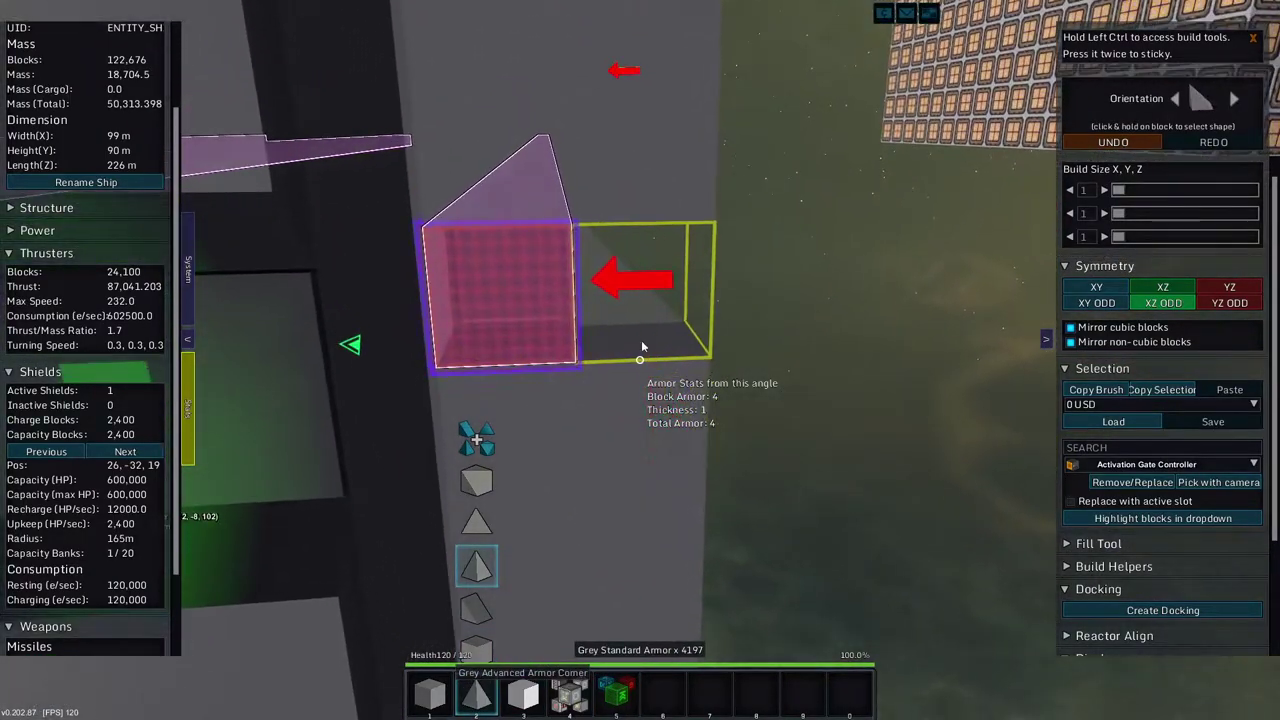
pyautogui.scroll(-3, 632, 348)
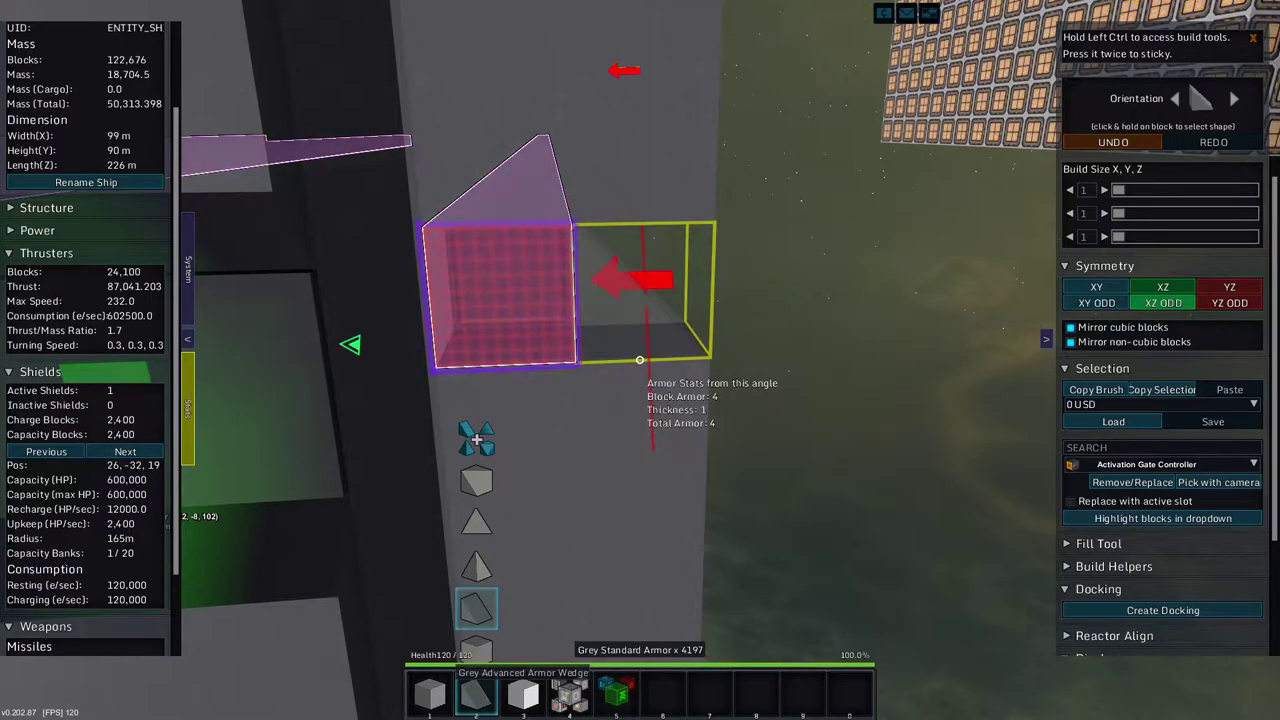
pyautogui.scroll(-1, 630, 341)
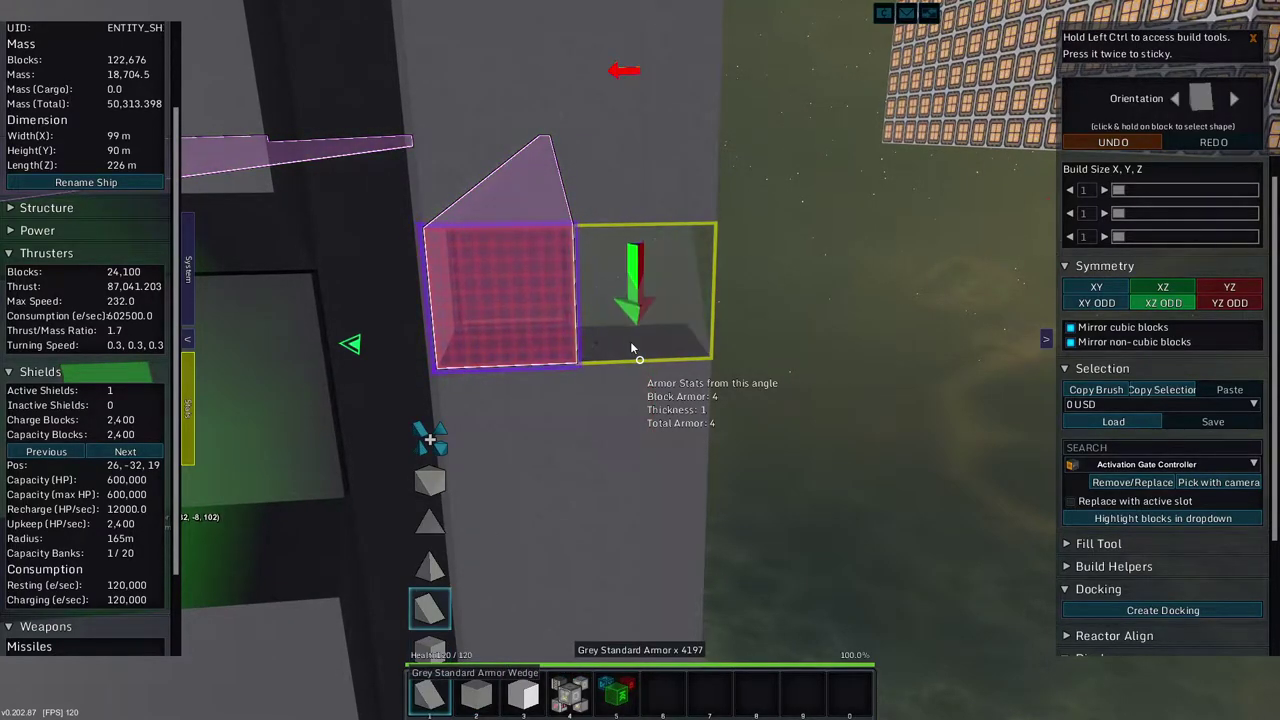
pyautogui.scroll(-1, 630, 341)
pyautogui.scroll(-1, 630, 341)
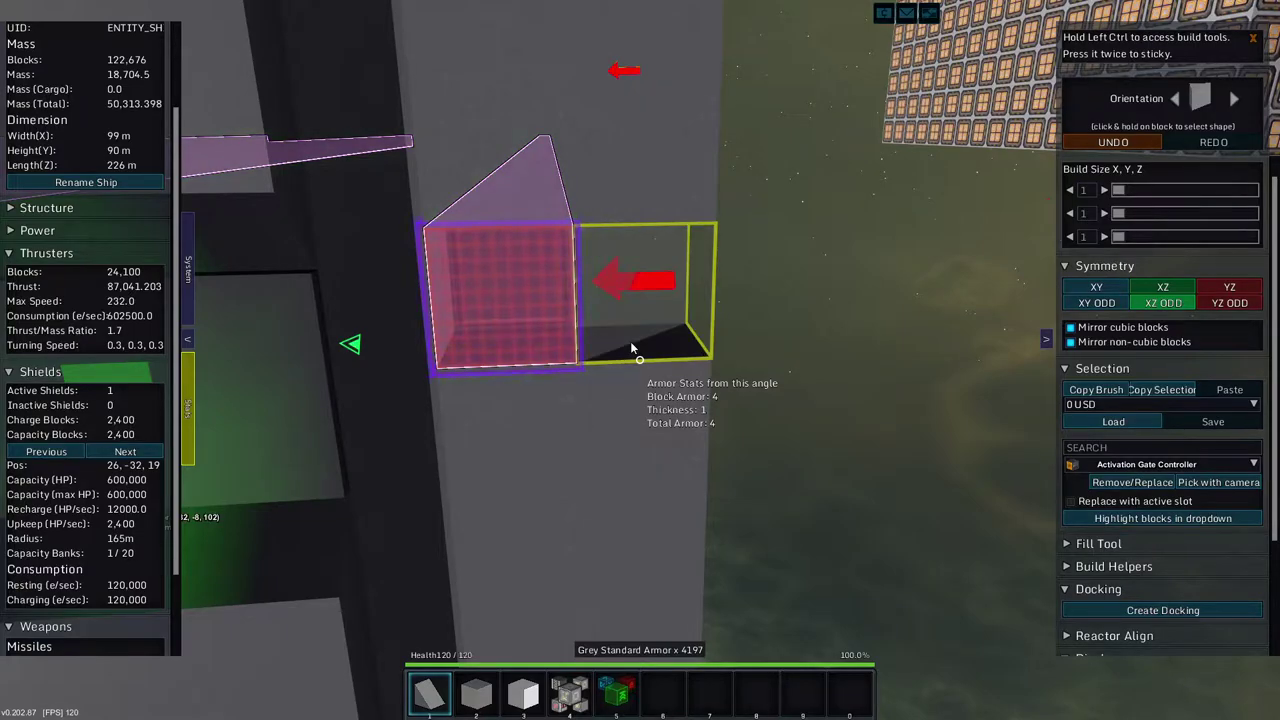
# Place grey armor wedges on each mirrored pair of docking rail ends, reaching 122,686 blocks
pyautogui.click(630, 347)
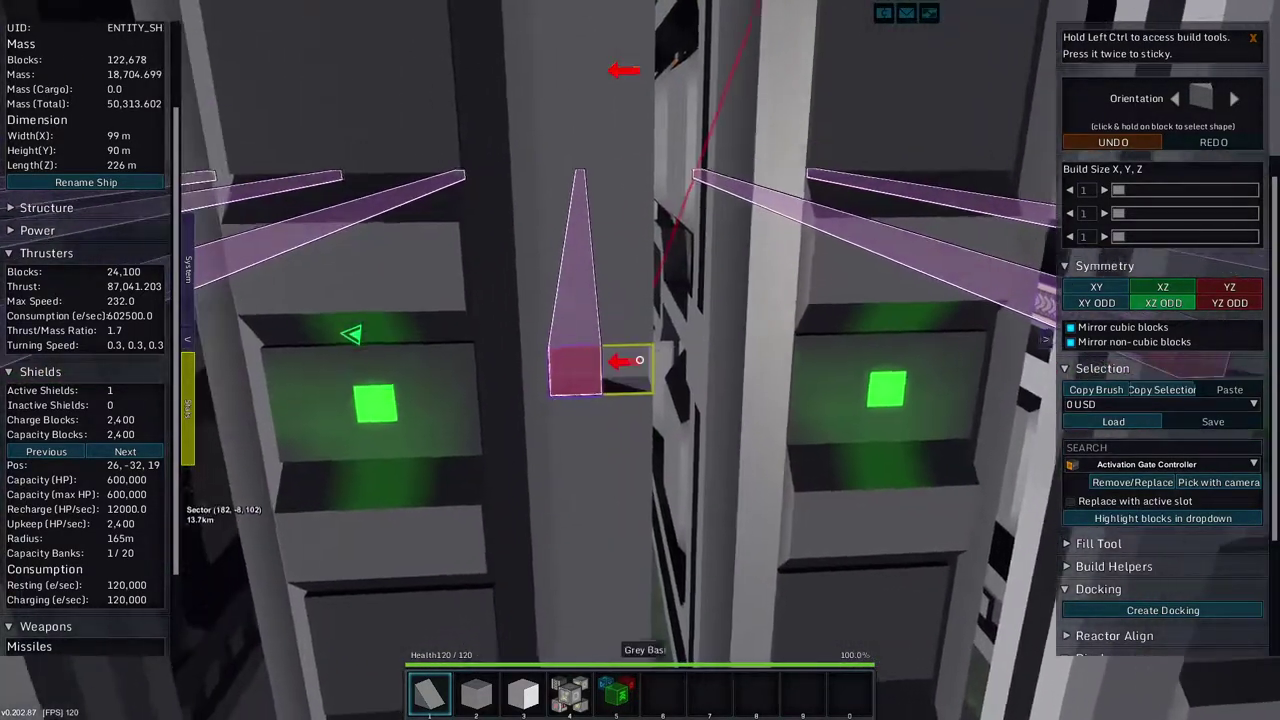
pyautogui.click(640, 358)
pyautogui.click(640, 360)
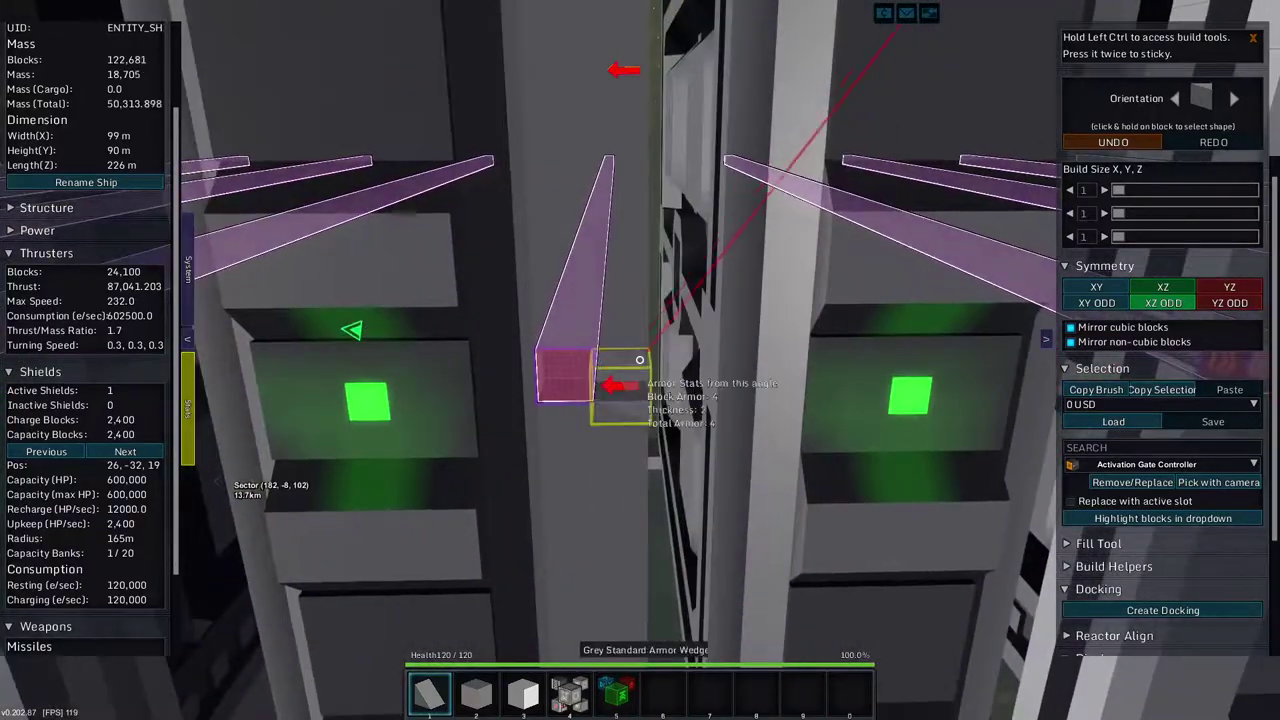
pyautogui.click(640, 360)
pyautogui.click(640, 360)
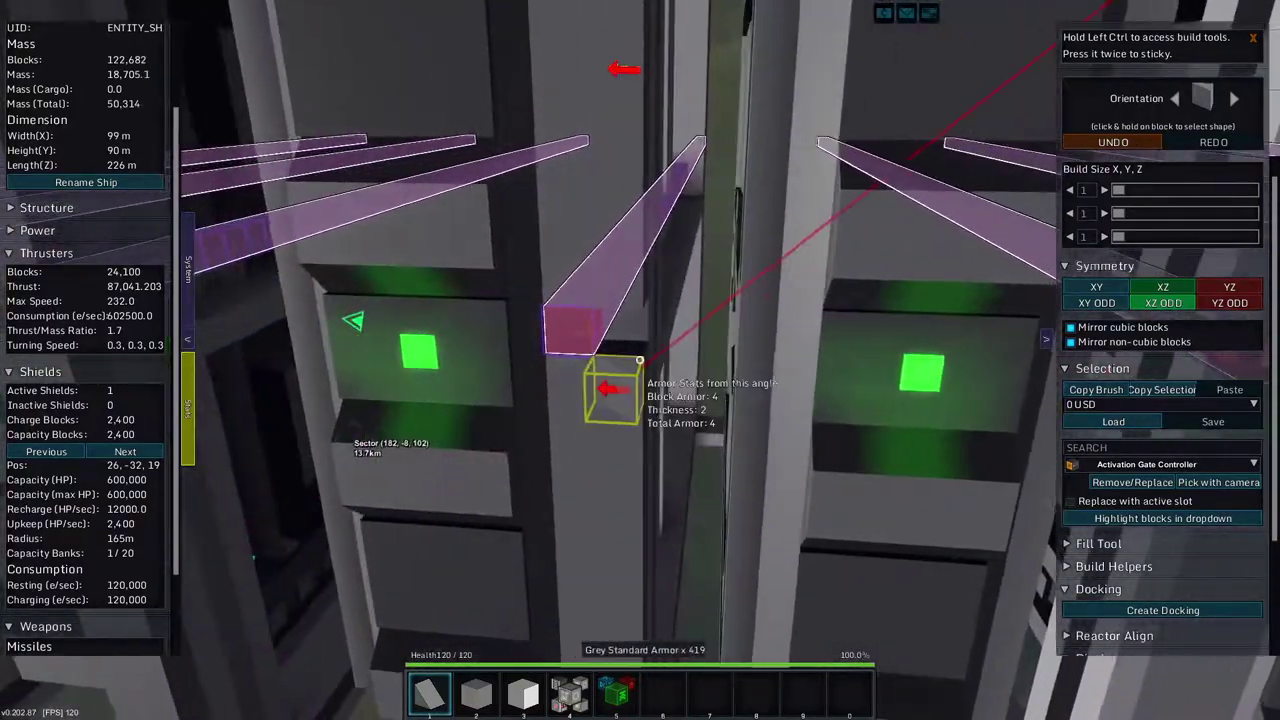
pyautogui.click(640, 360)
pyautogui.click(640, 360)
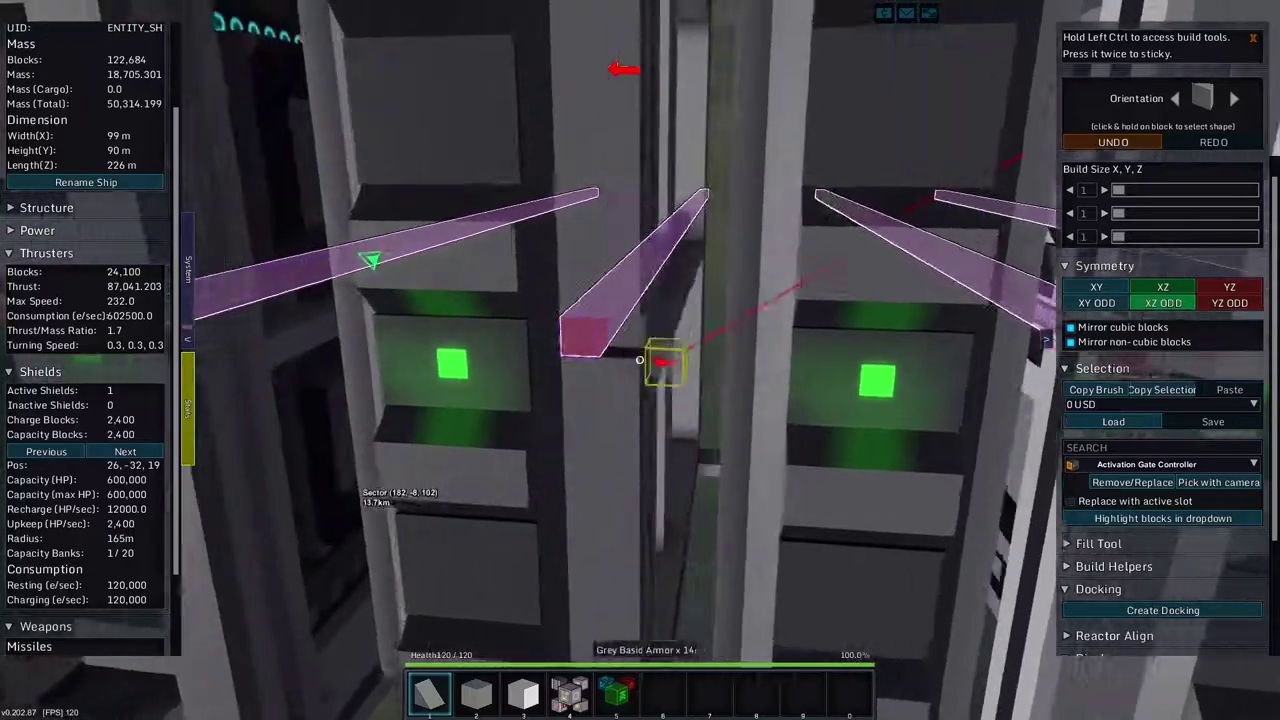
pyautogui.click(640, 360)
pyautogui.click(640, 360)
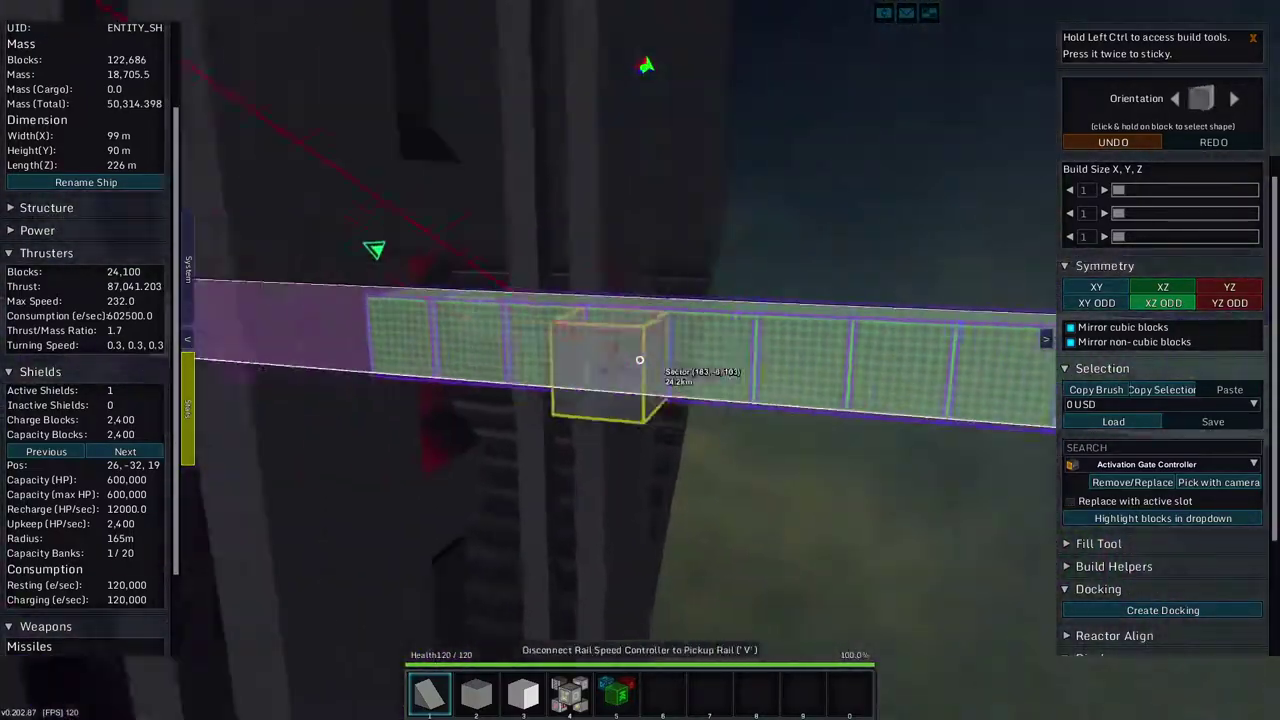
# Switch to Grey Basic Armor and trial armor blocks along the horizontal rail line
pyautogui.press('1')
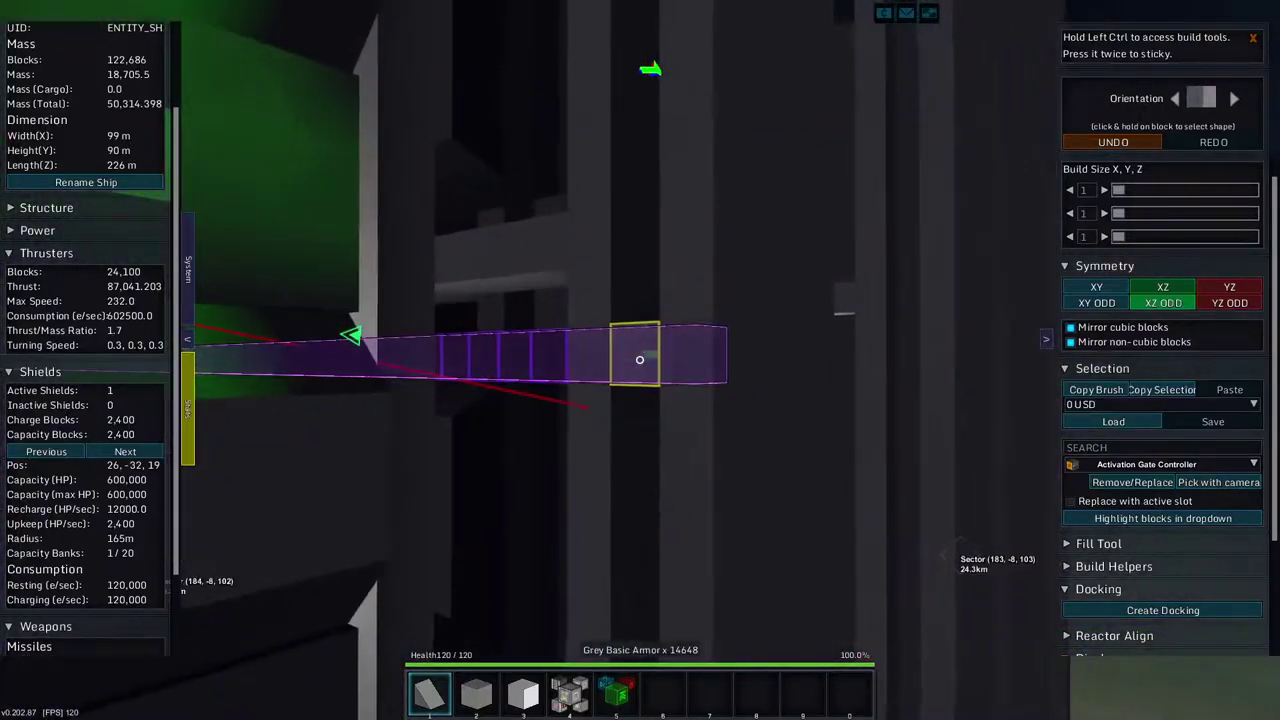
pyautogui.rightClick(640, 360)
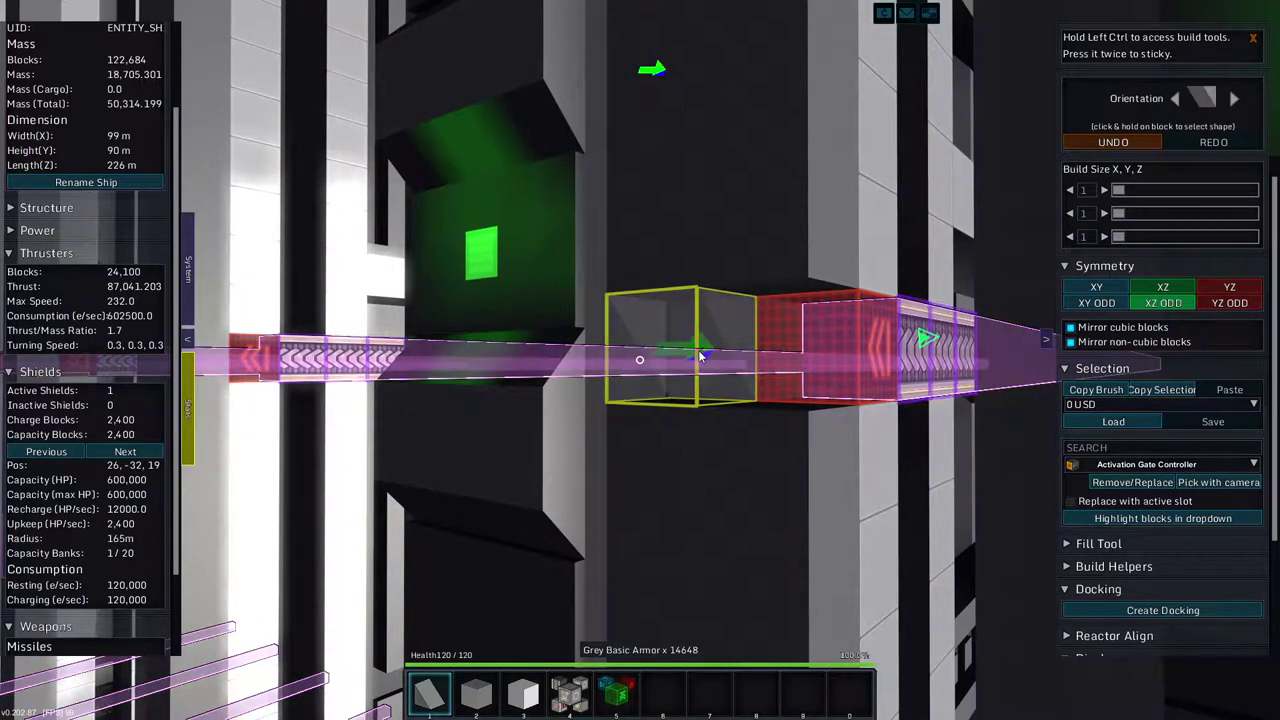
pyautogui.click(640, 360)
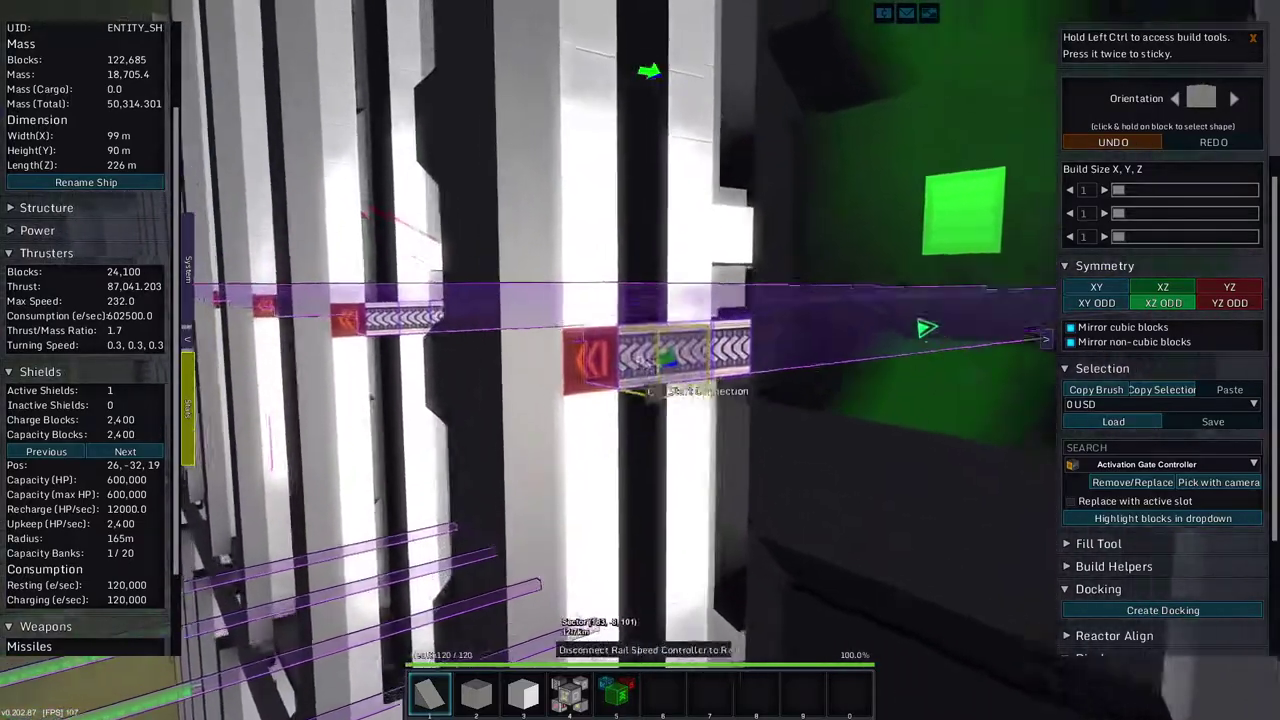
pyautogui.rightClick(640, 360)
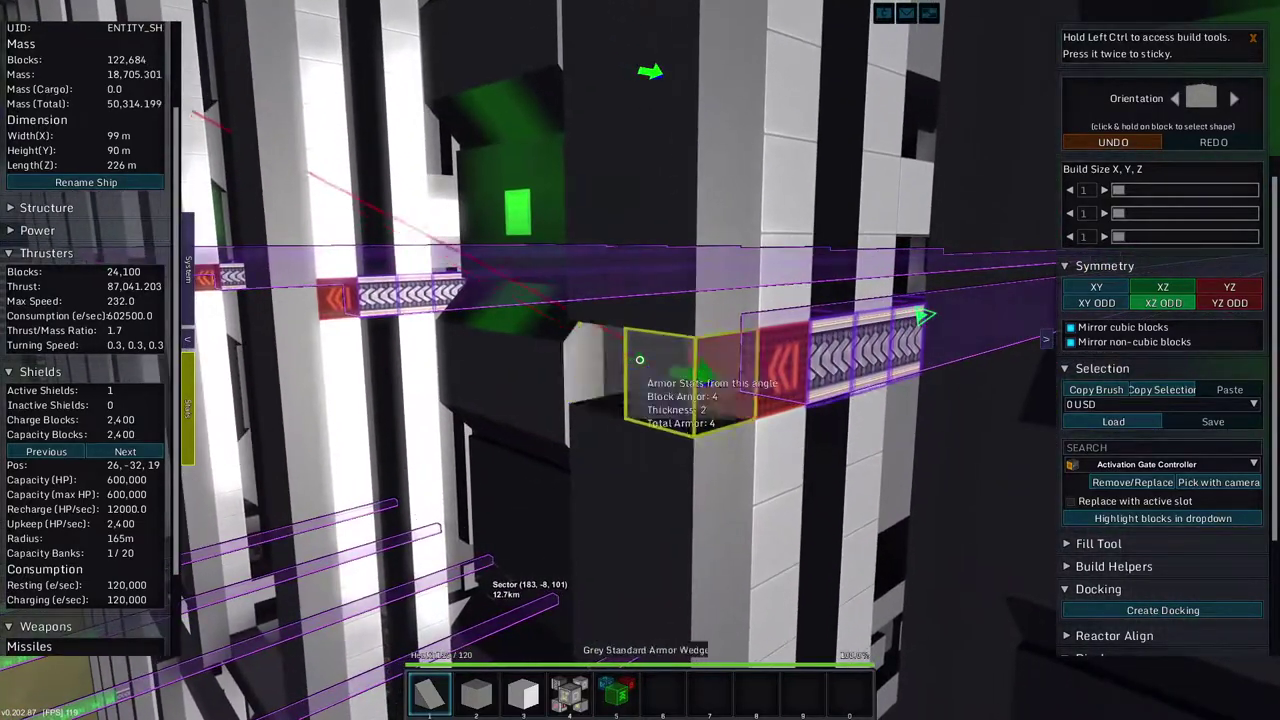
pyautogui.rightClick(640, 360)
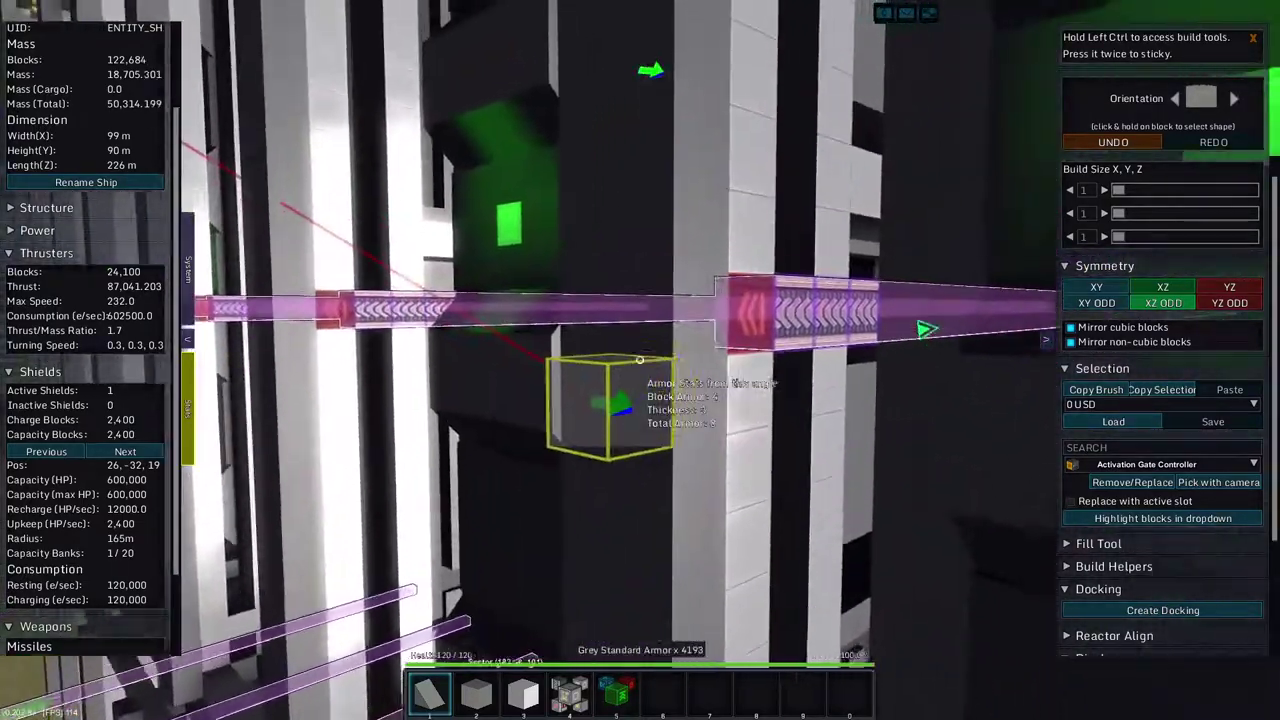
pyautogui.click(640, 360)
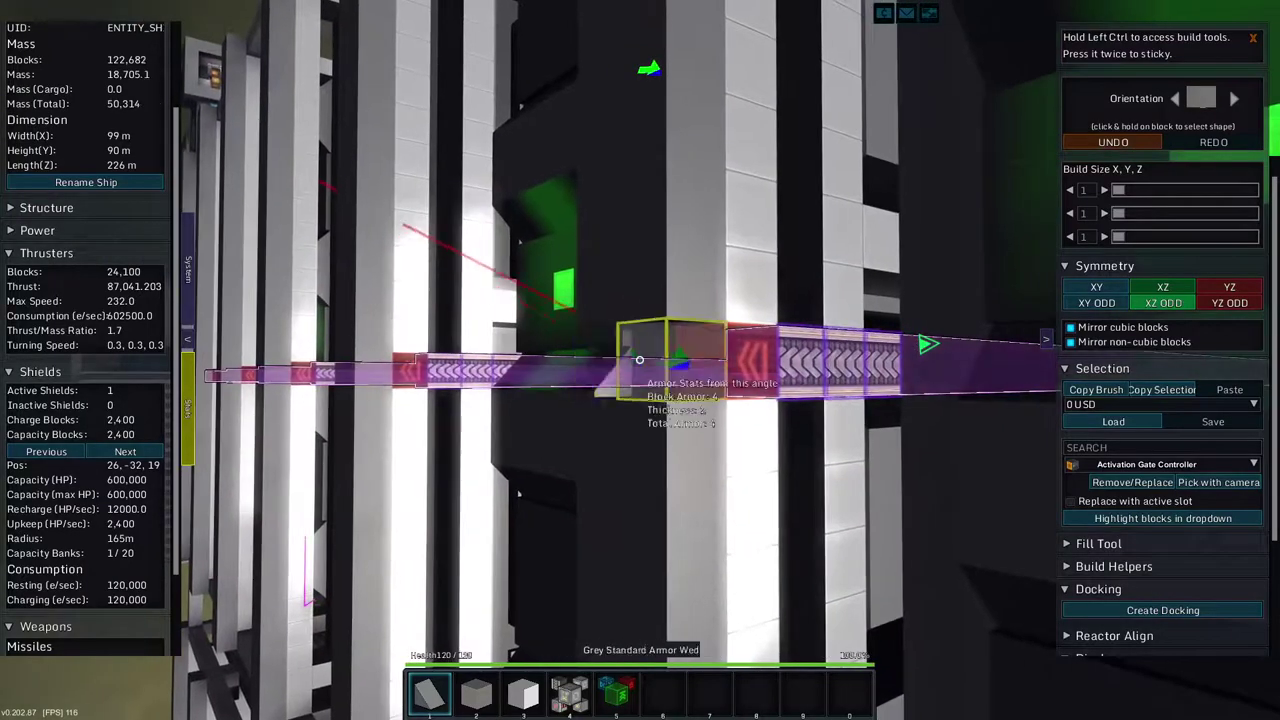
pyautogui.rightClick(640, 360)
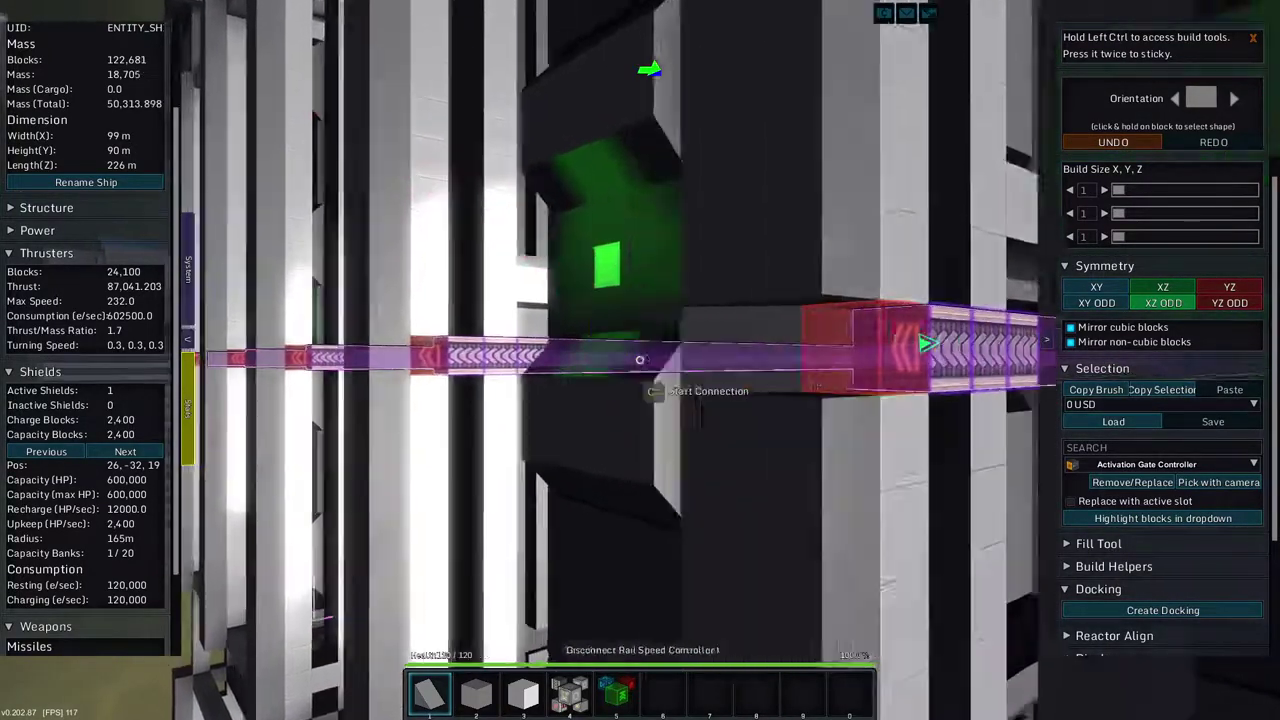
# Clear the remaining mirrored blocks down to the shootout rail end, leaving 122,672 blocks
pyautogui.rightClick(640, 360)
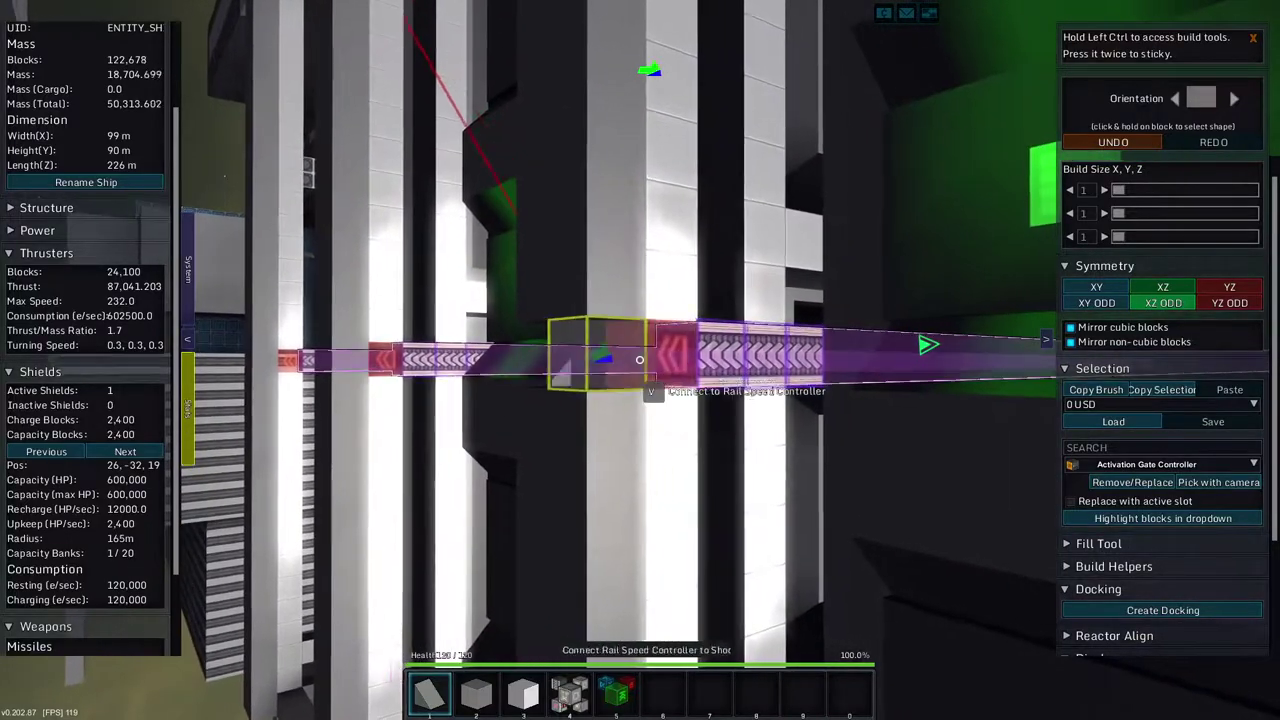
pyautogui.rightClick(640, 360)
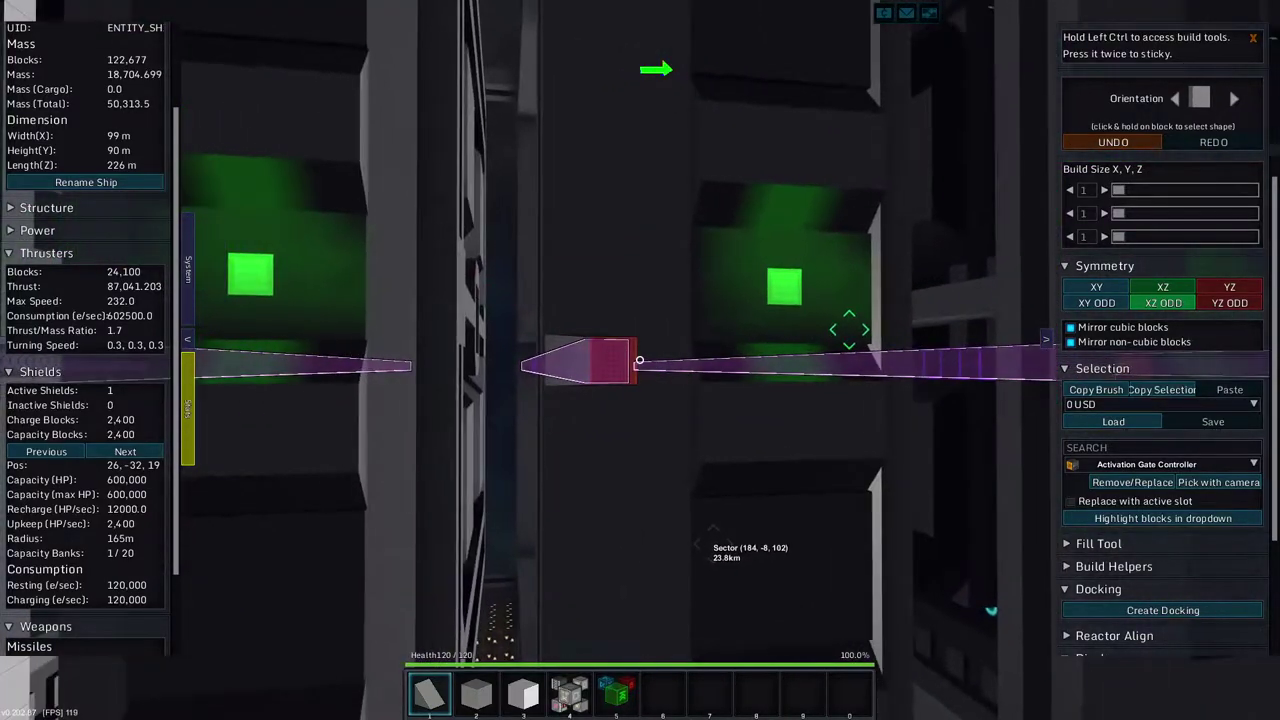
pyautogui.rightClick(640, 360)
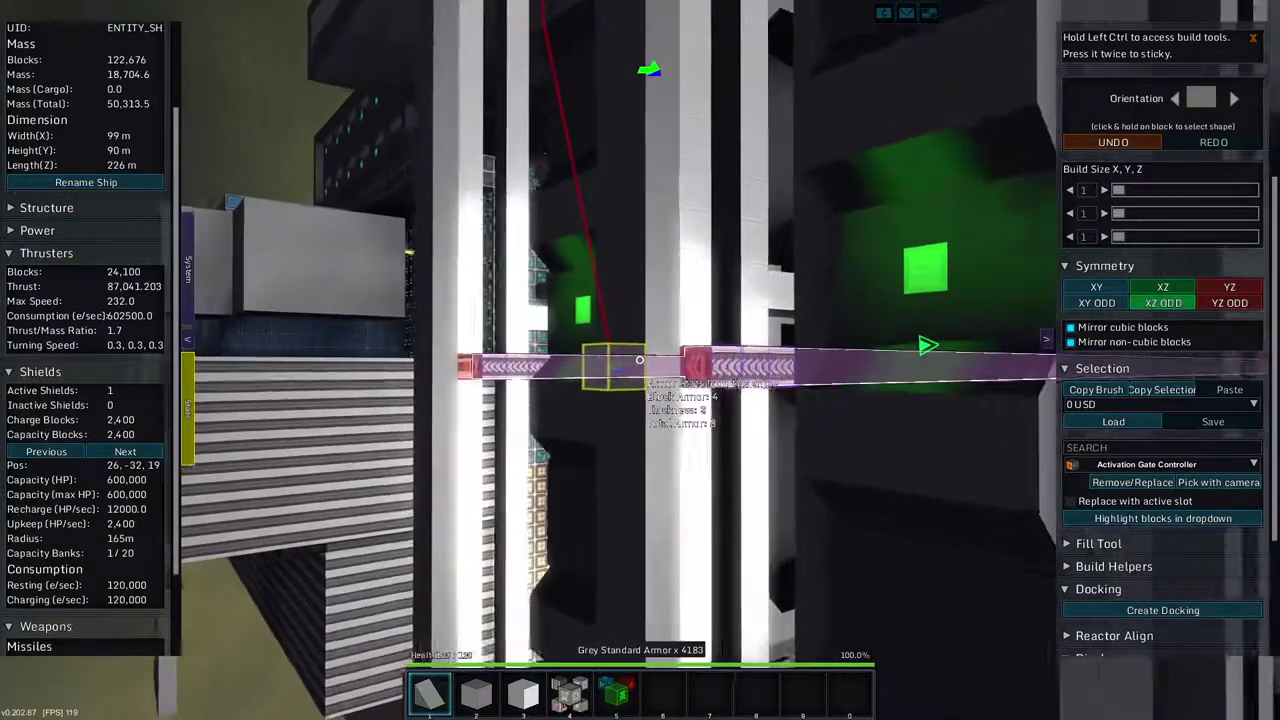
pyautogui.rightClick(640, 360)
pyautogui.rightClick(640, 360)
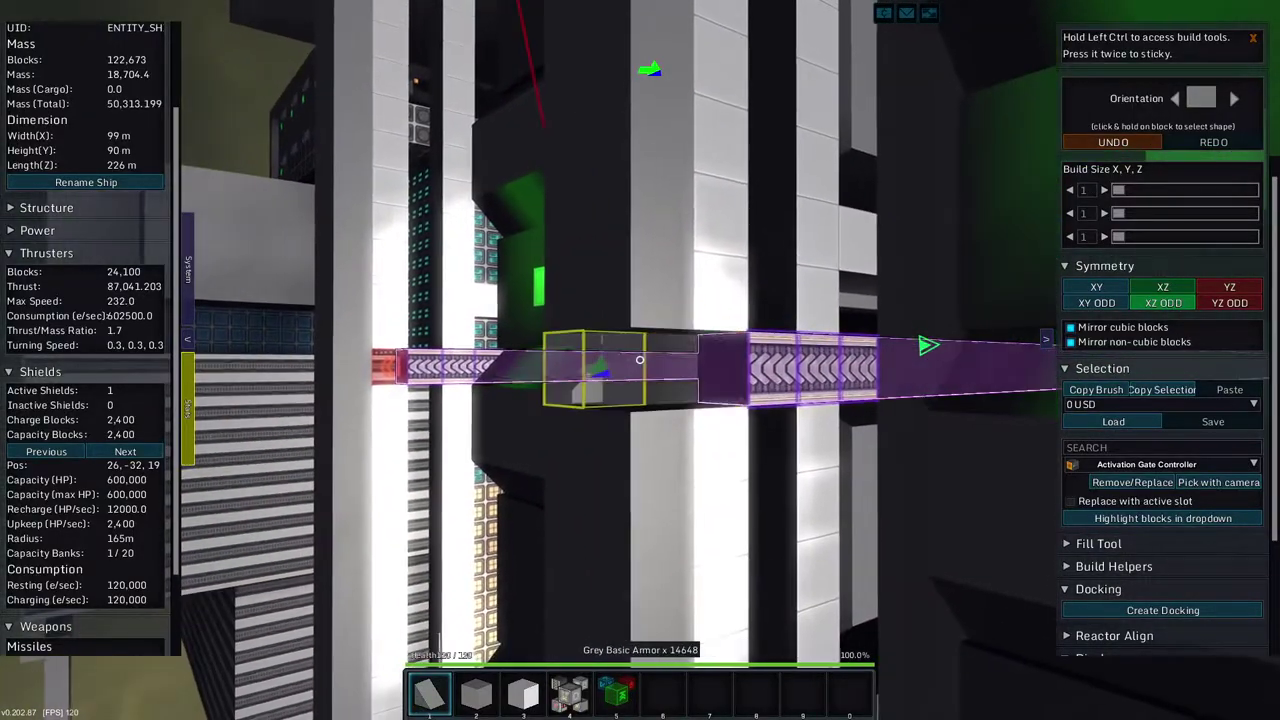
pyautogui.rightClick(640, 360)
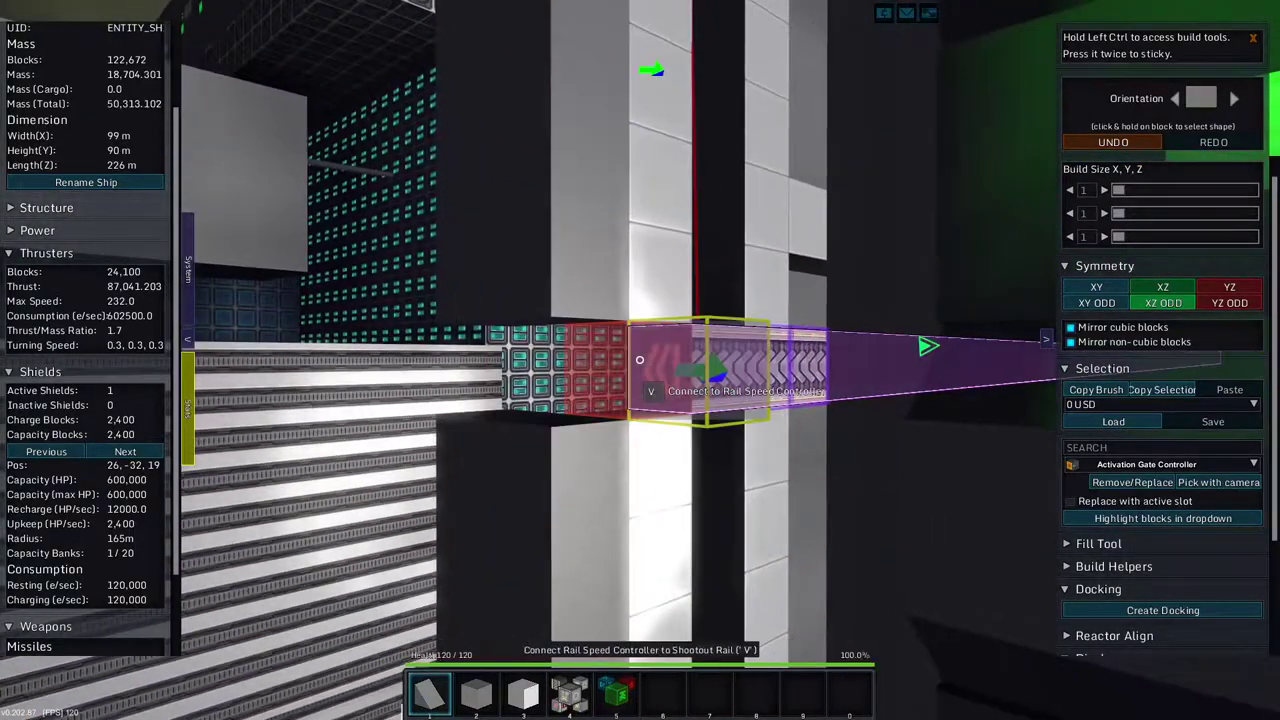
pyautogui.rightClick(640, 360)
pyautogui.scroll(-1, 640, 360)
# Extend the interior docking rail with grey standard armor and mirrored basic rail blocks
pyautogui.click(640, 360)
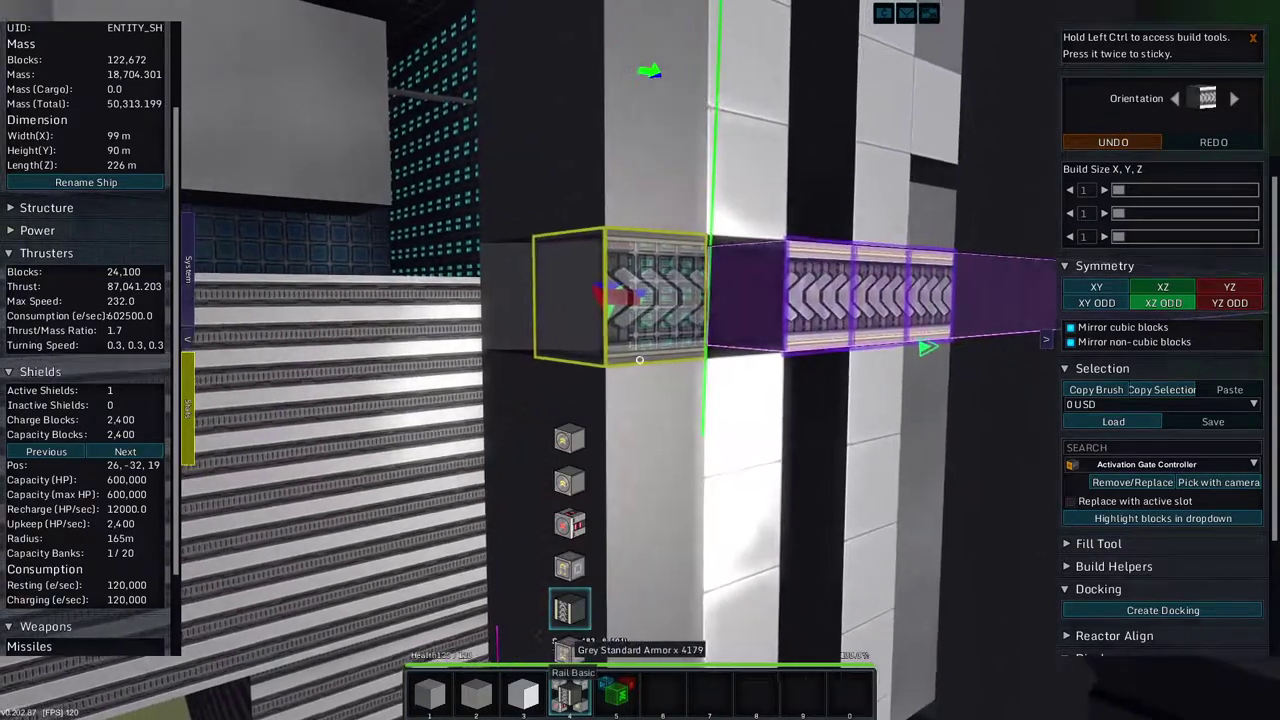
pyautogui.scroll(1, 640, 360)
pyautogui.click(640, 360)
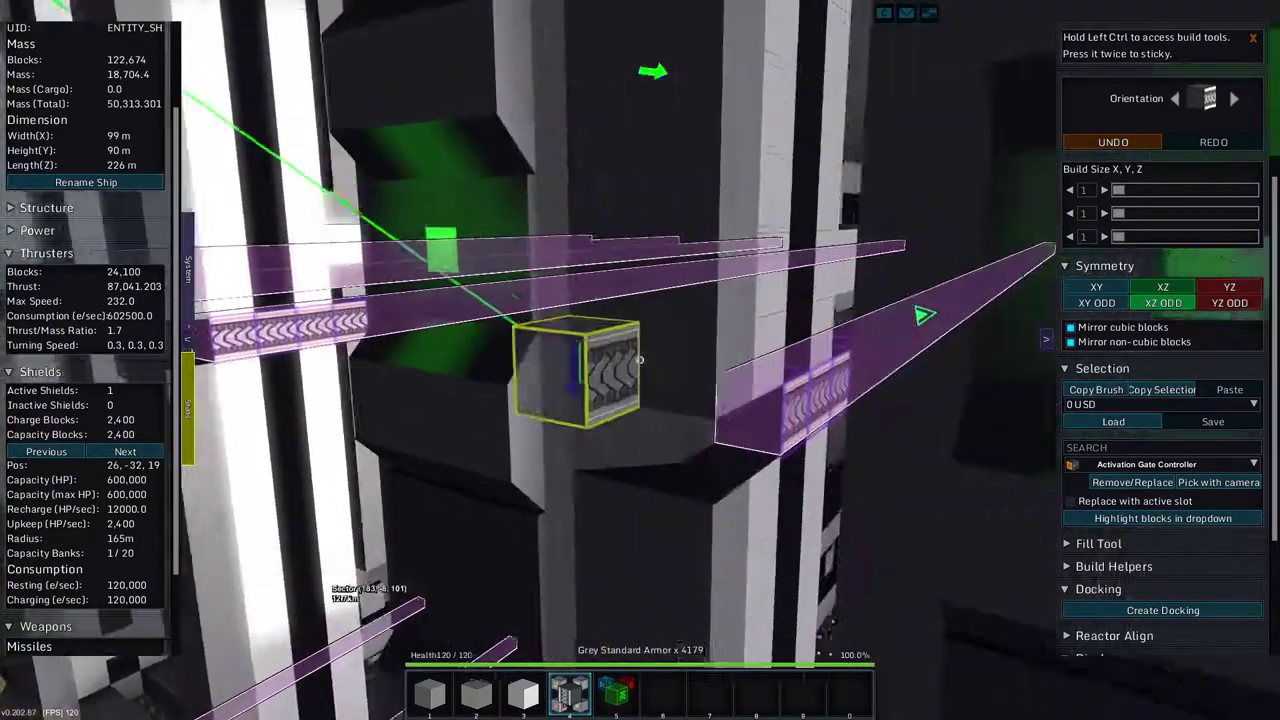
pyautogui.click(640, 360)
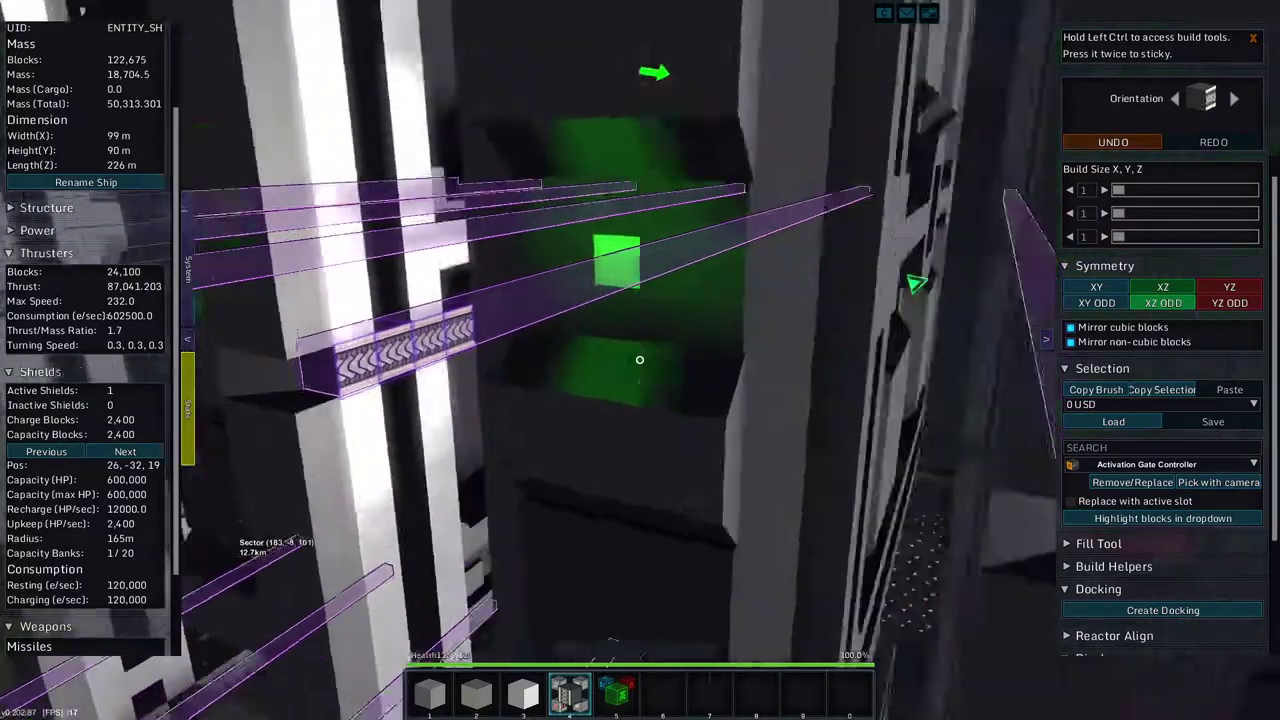
pyautogui.press('c')
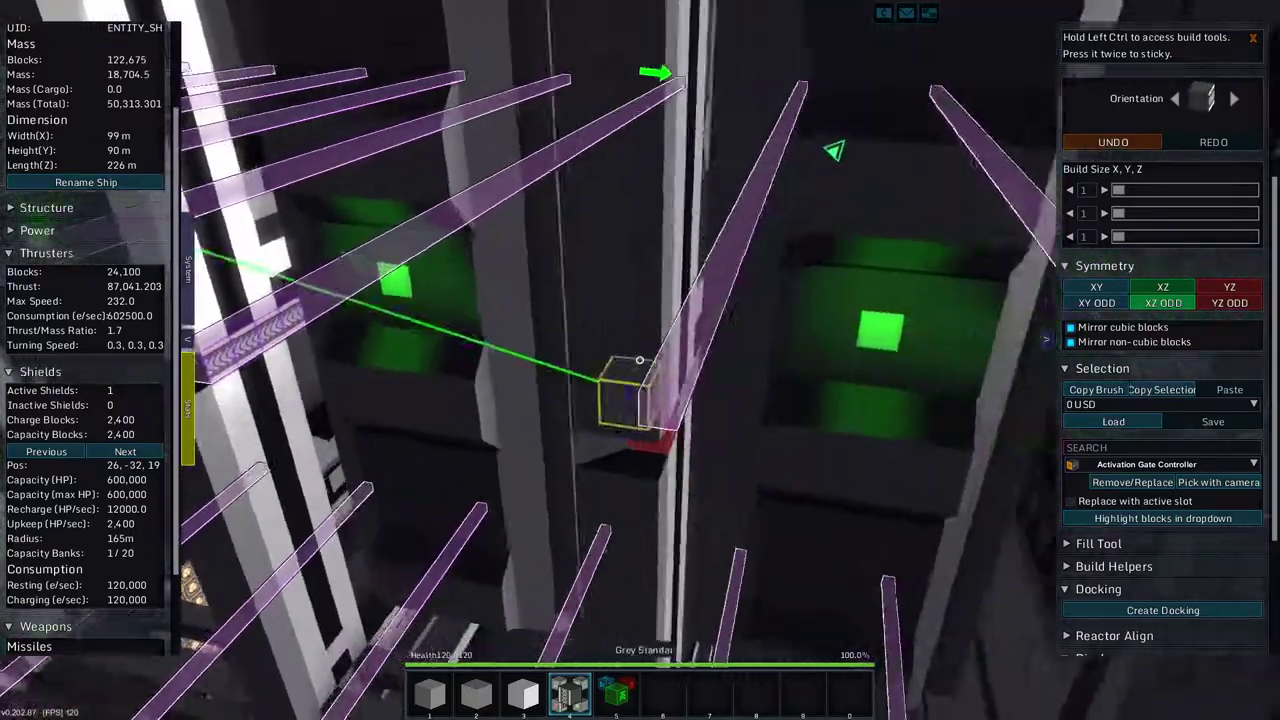
pyautogui.click(640, 360)
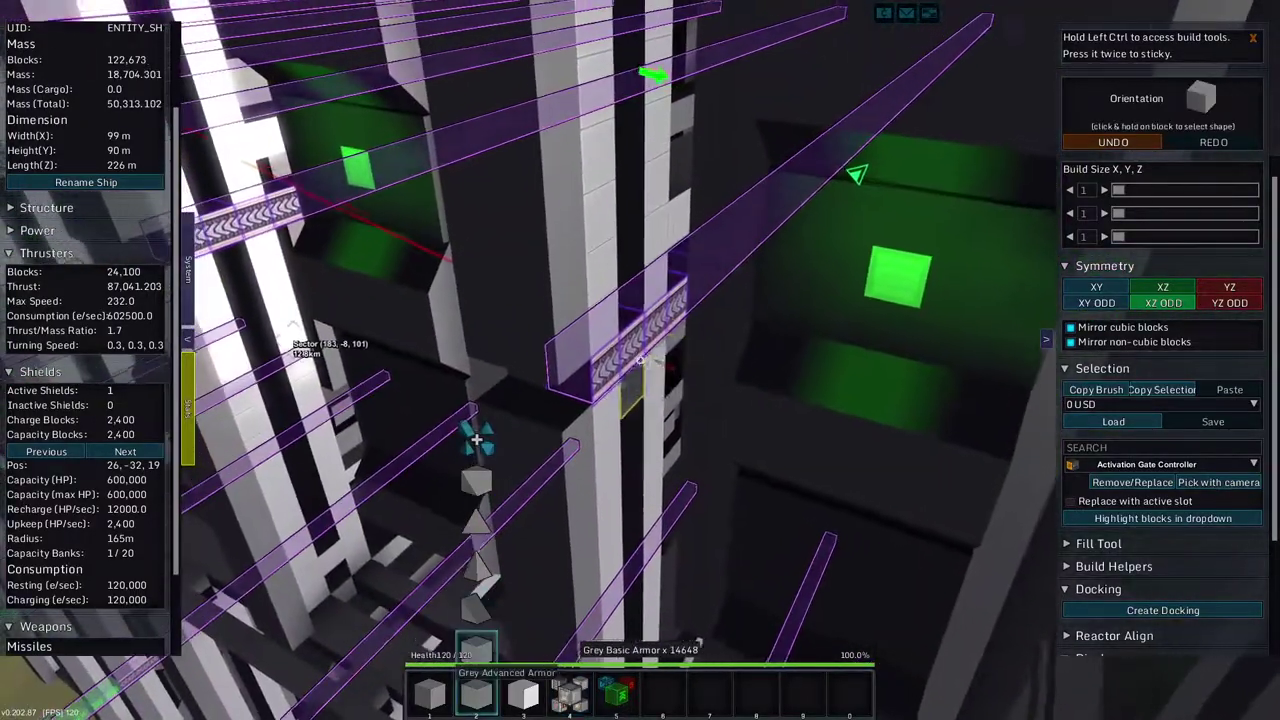
pyautogui.scroll(-1, 640, 360)
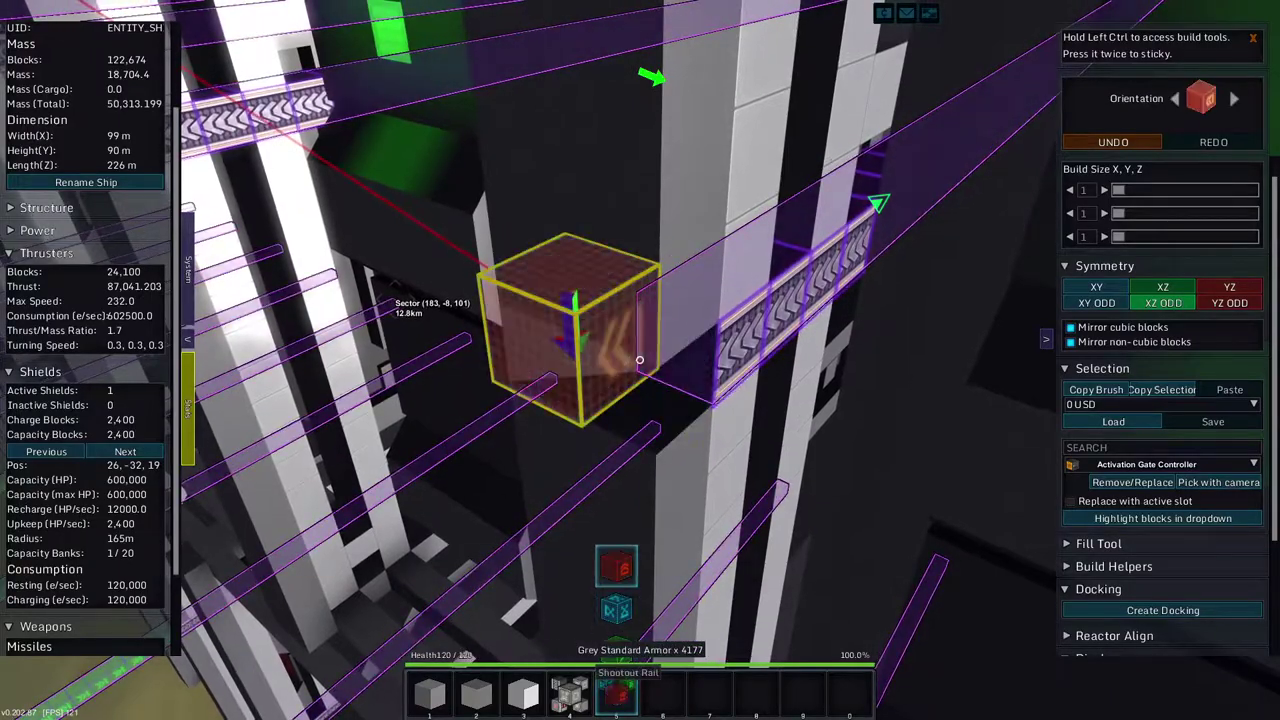
# Place armor beside the docking rail ends and cap one with a shootout rail
pyautogui.press('s')
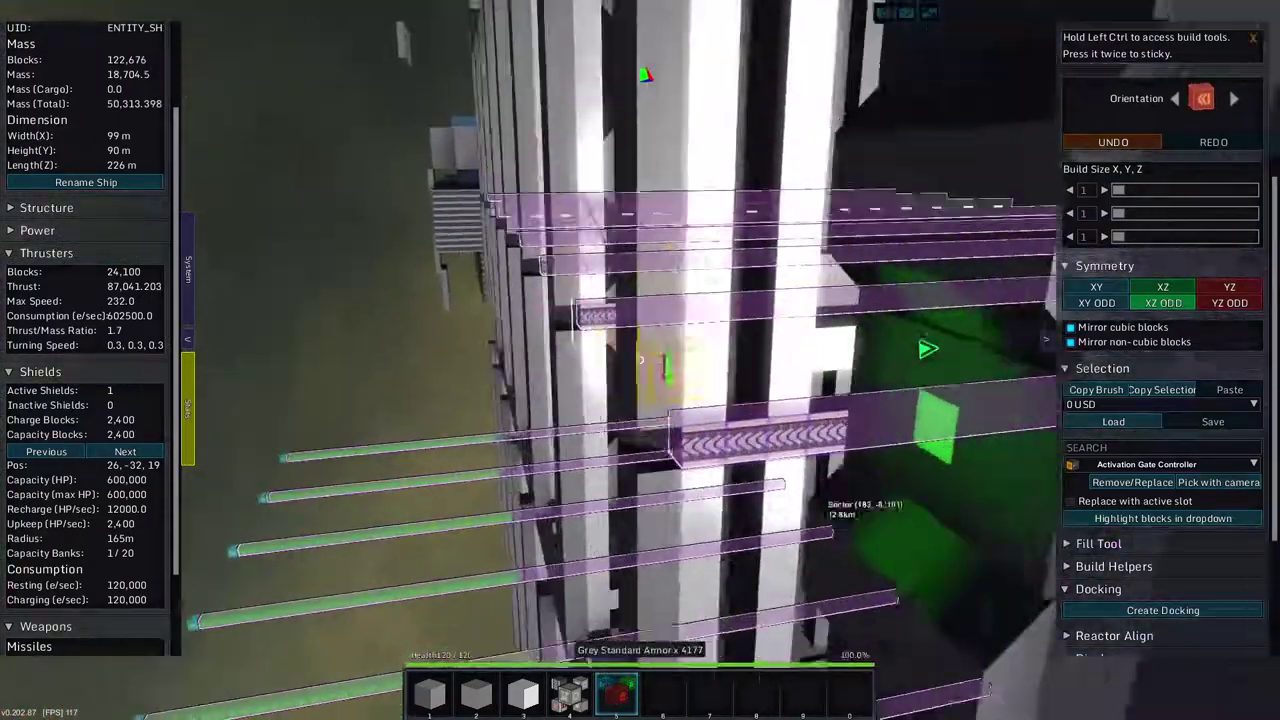
pyautogui.click(640, 360)
pyautogui.scroll(1, 640, 360)
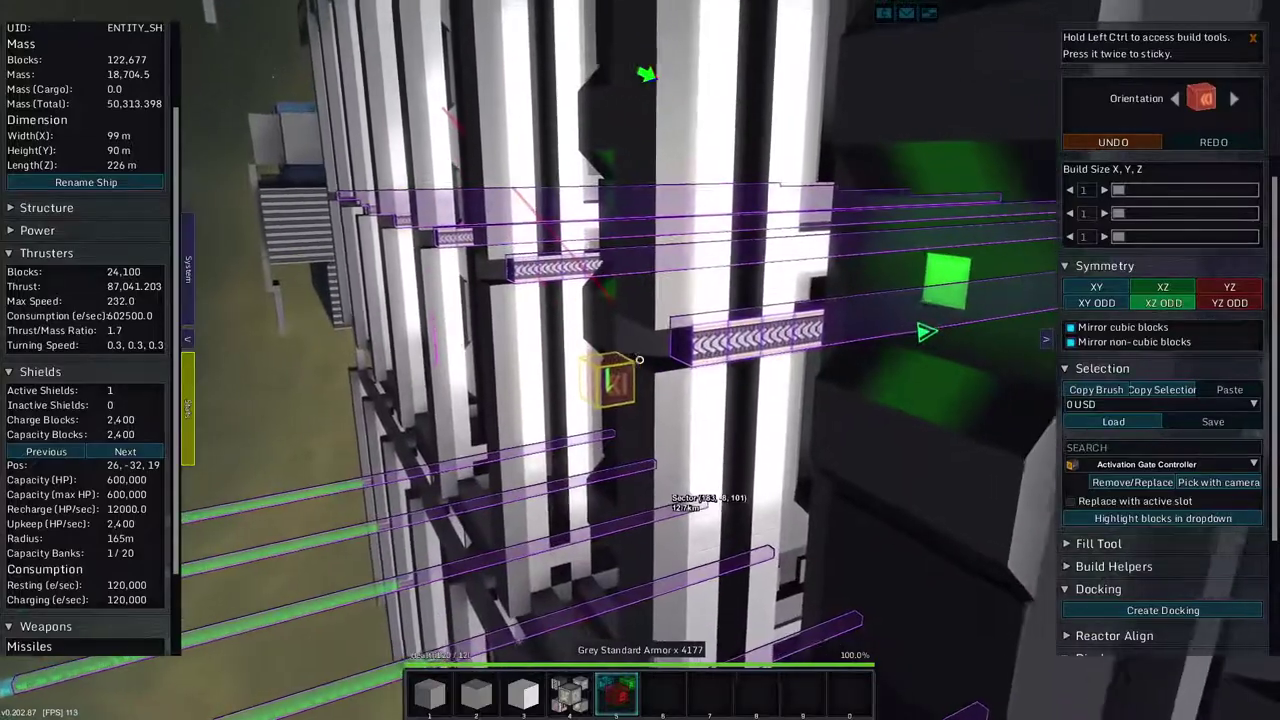
pyautogui.press('w')
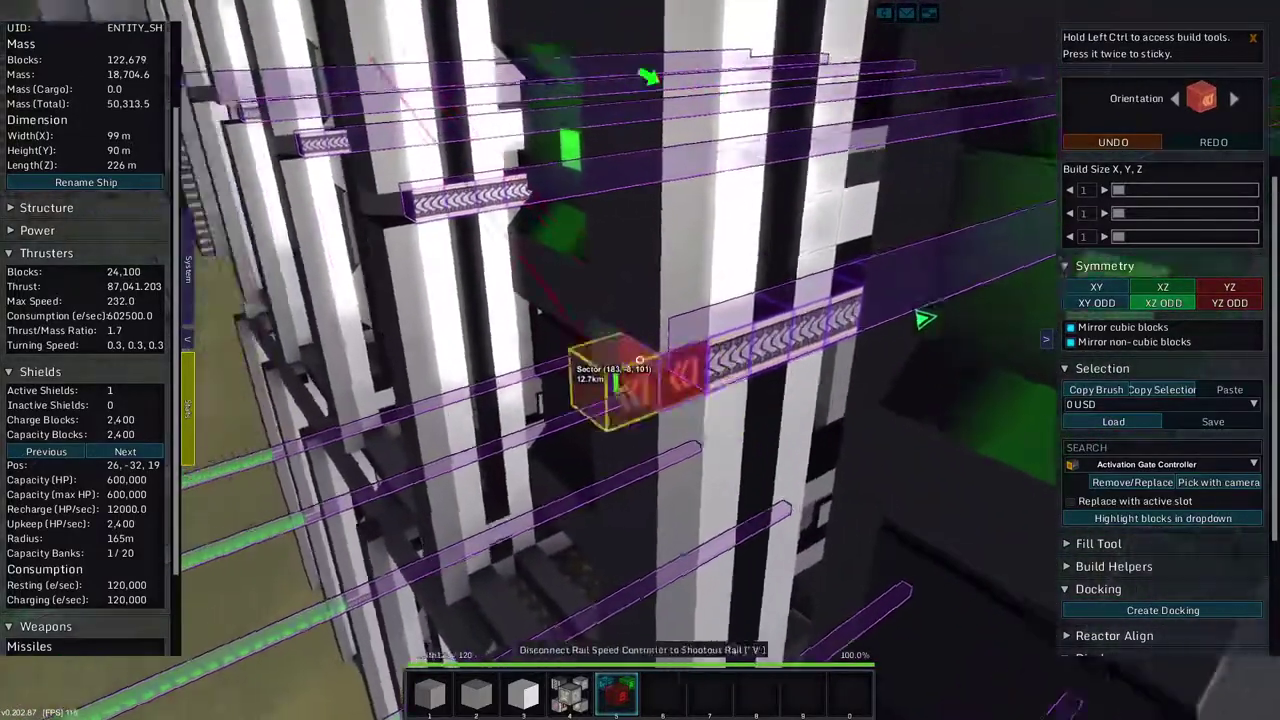
pyautogui.press('w')
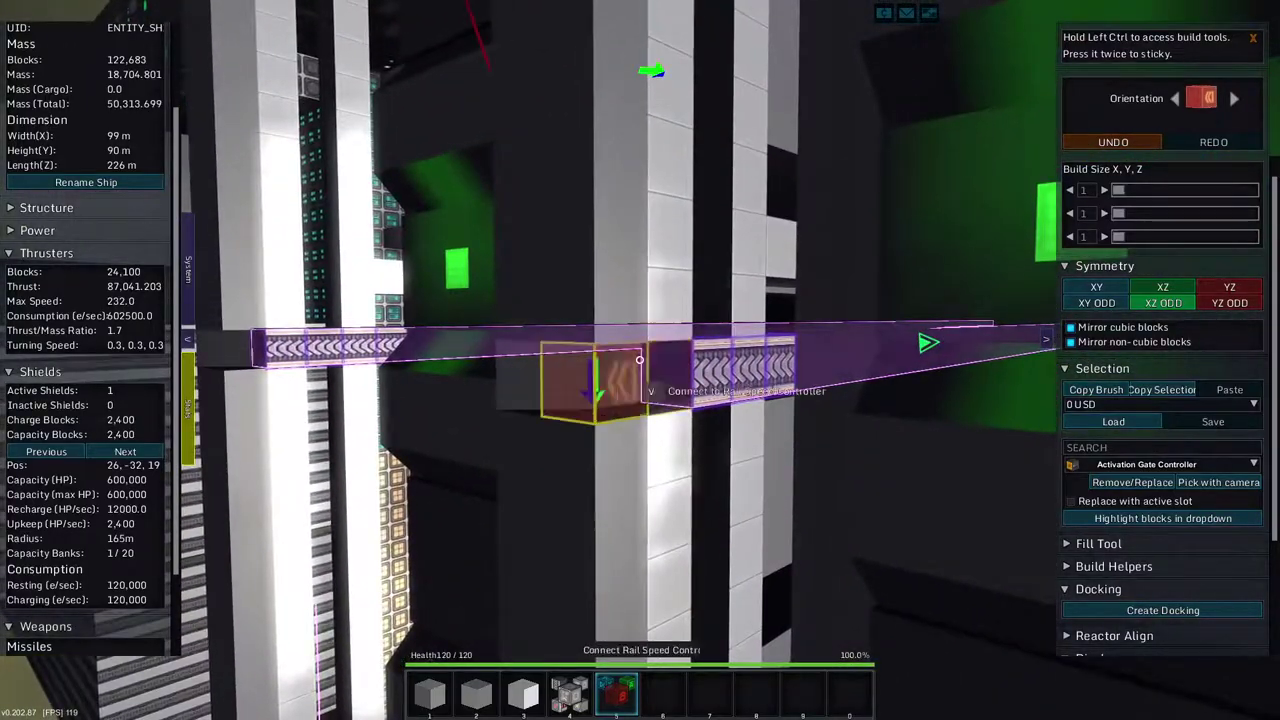
pyautogui.click(640, 360)
pyautogui.press('w')
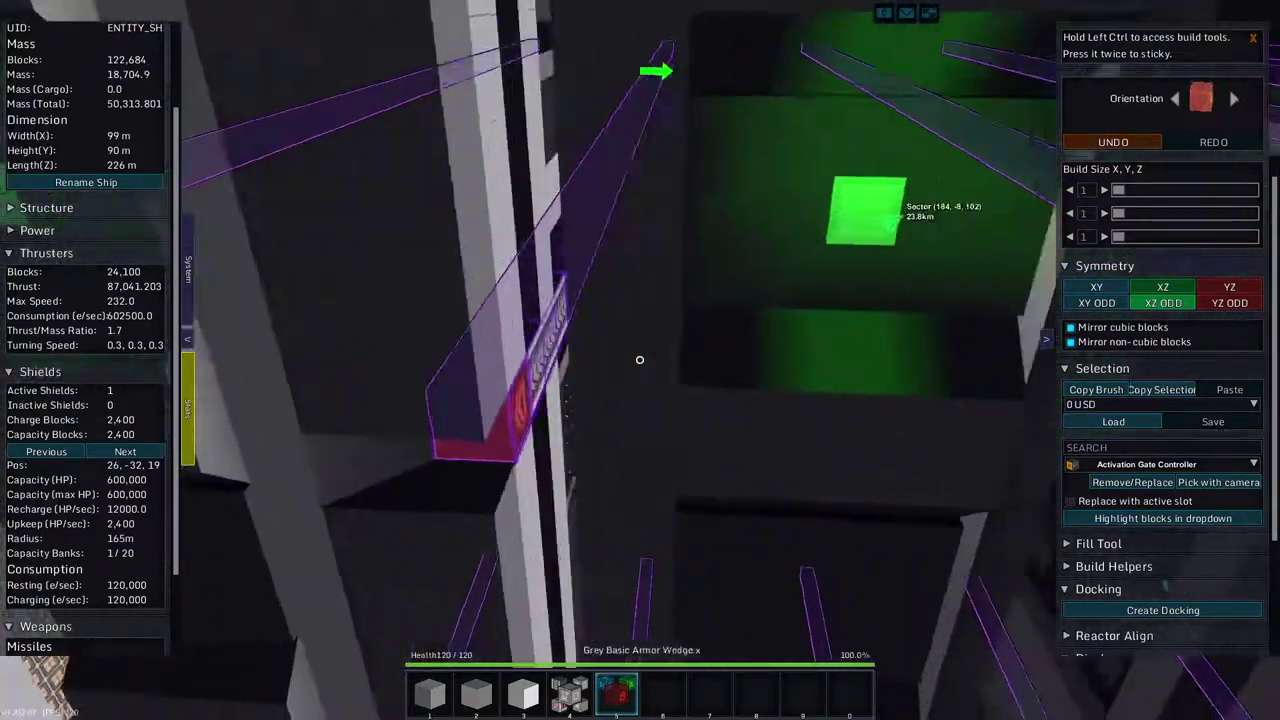
pyautogui.click(640, 360)
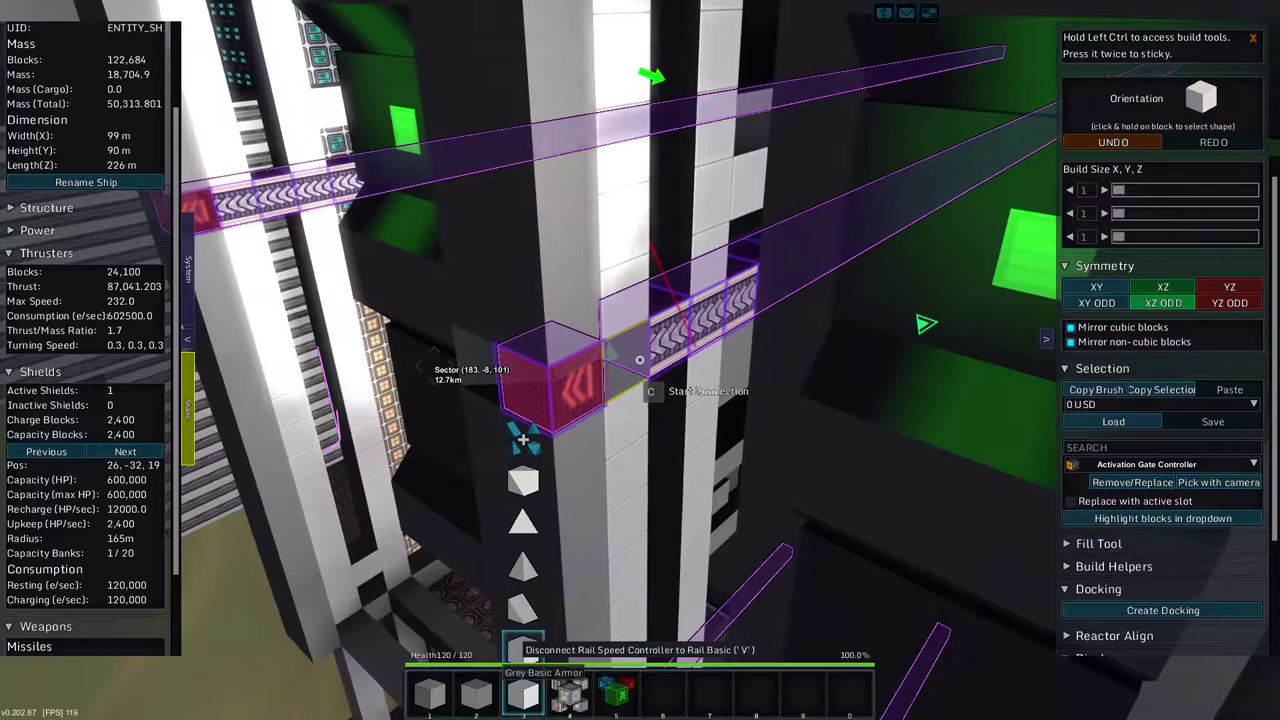
# Fly through the ship to the white pillar and leave build mode
pyautogui.press('w')
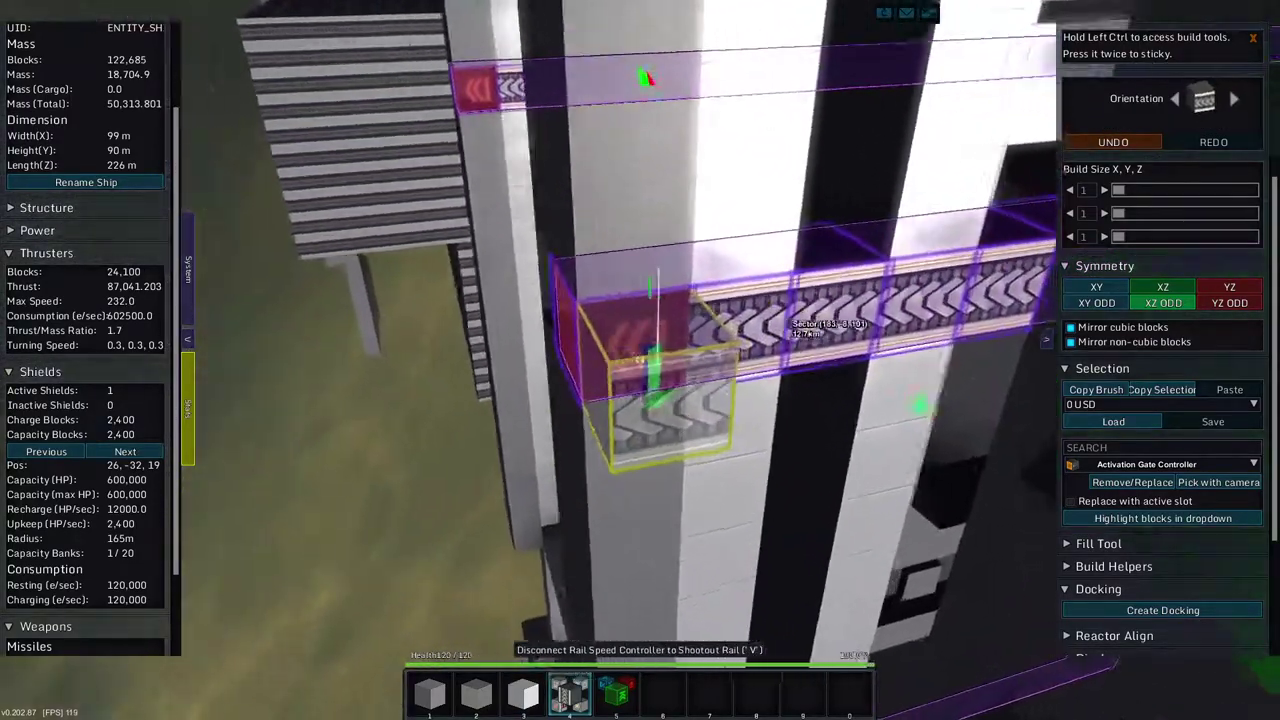
pyautogui.press('s')
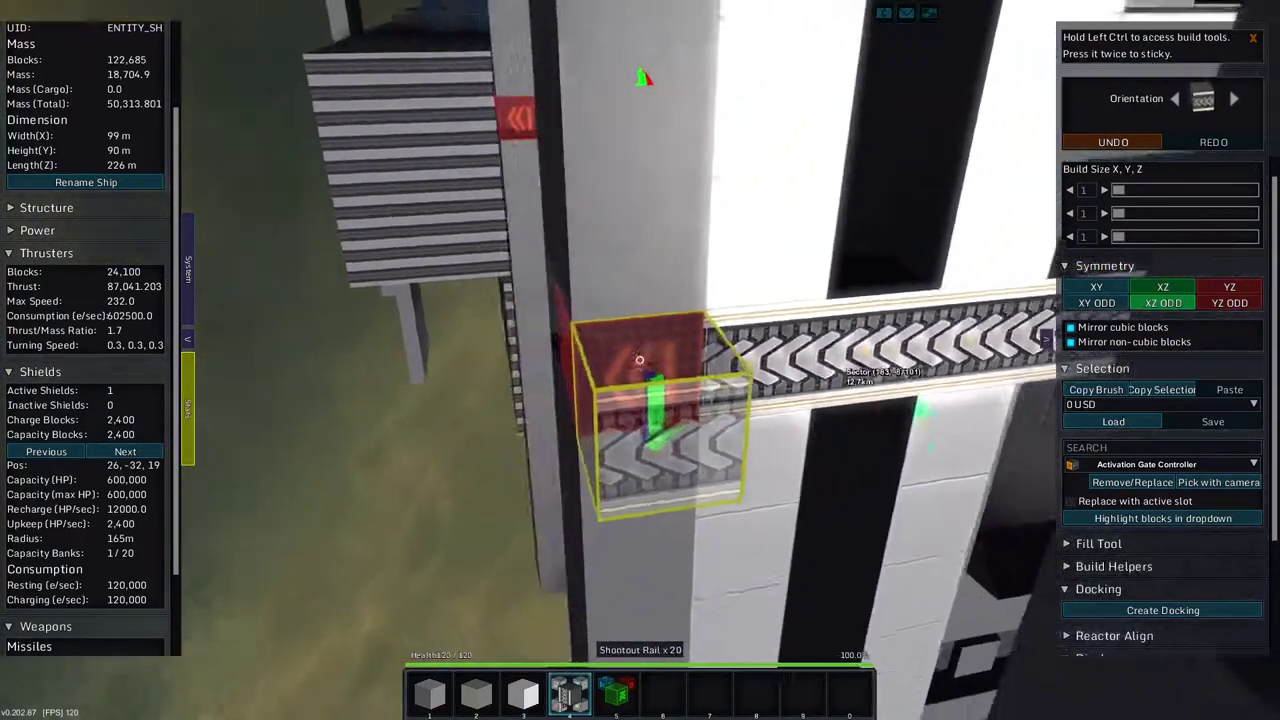
pyautogui.press('s')
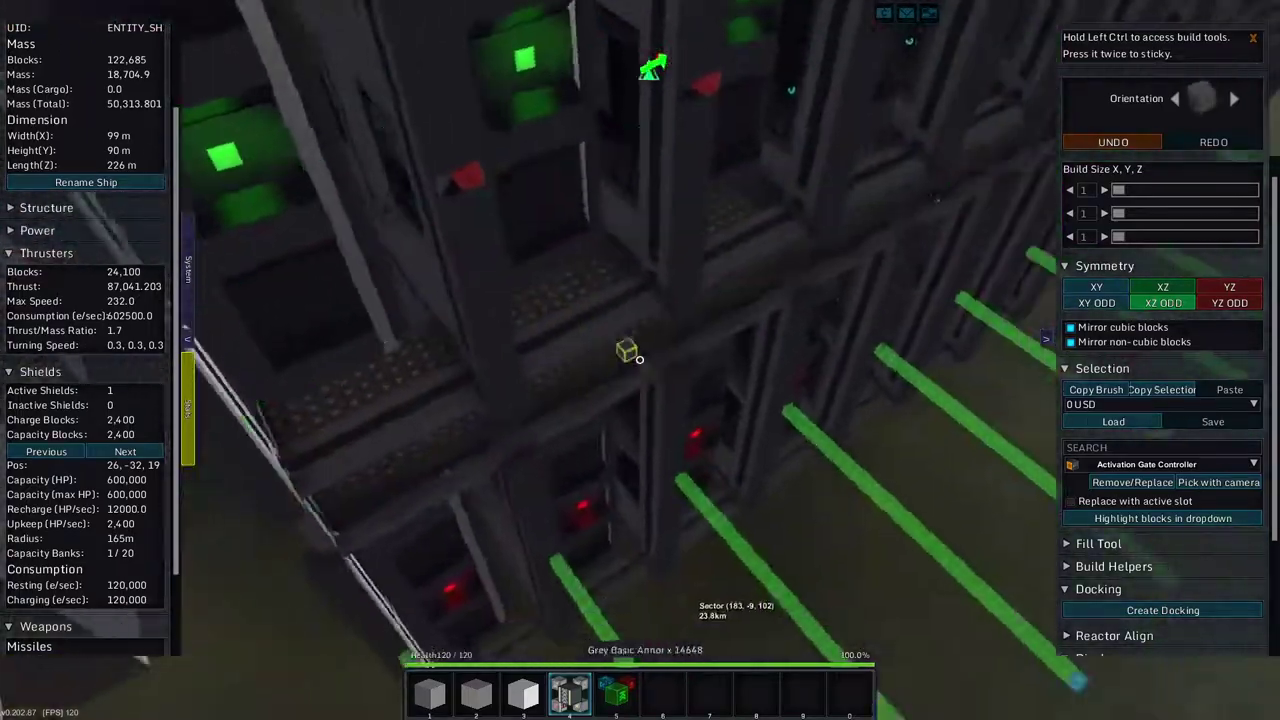
pyautogui.press('w')
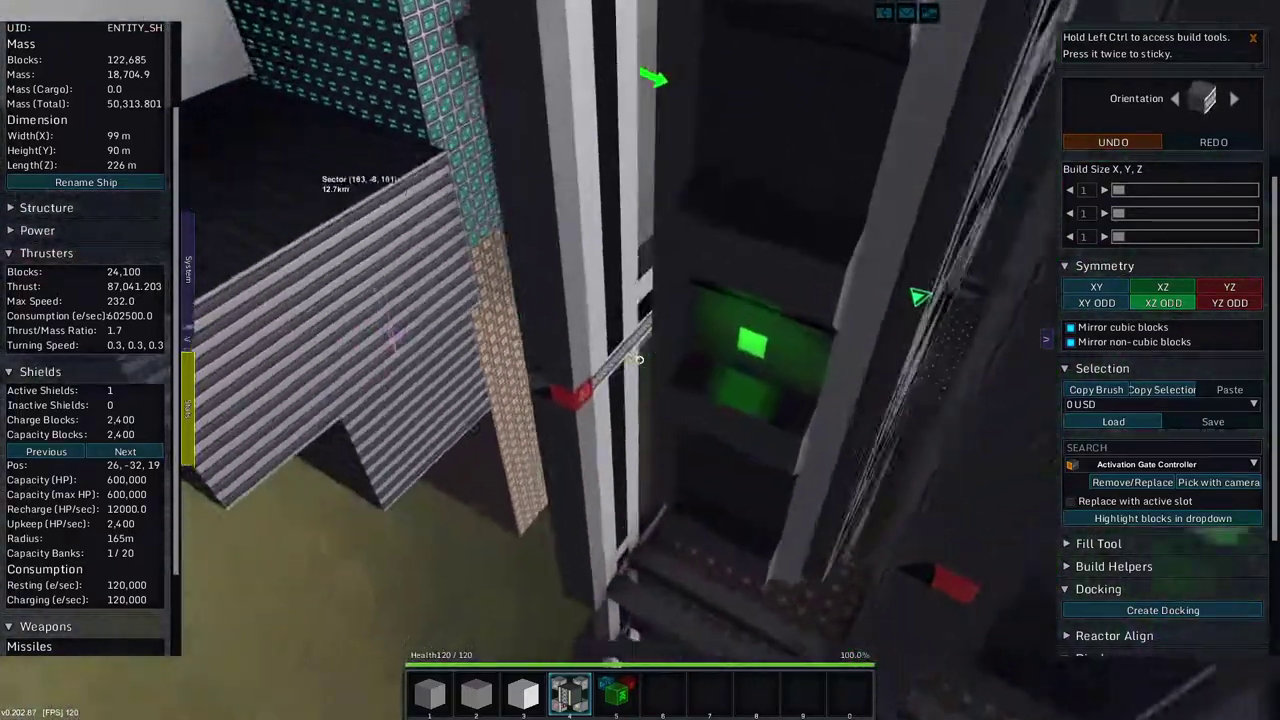
pyautogui.press('r')
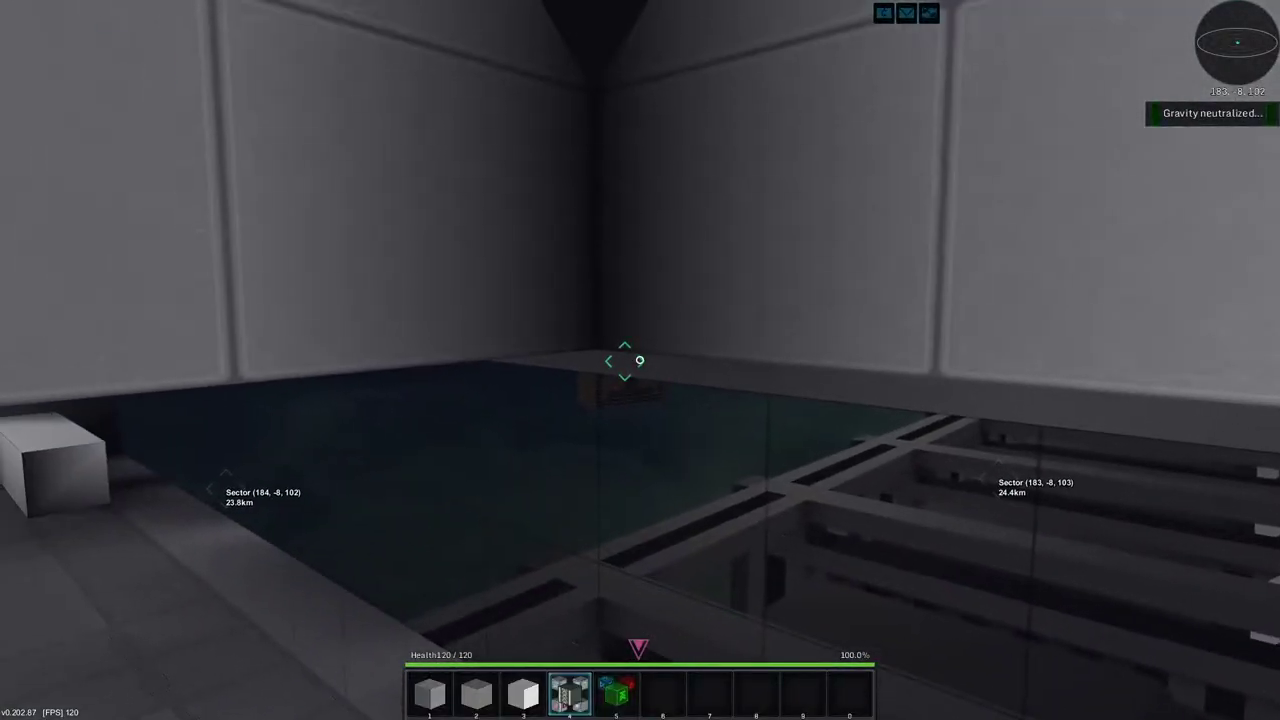
# Take control of the small docked ship and switch it between build and flight mode
pyautogui.press('Tab')
pyautogui.press('Tab')
pyautogui.press('r')
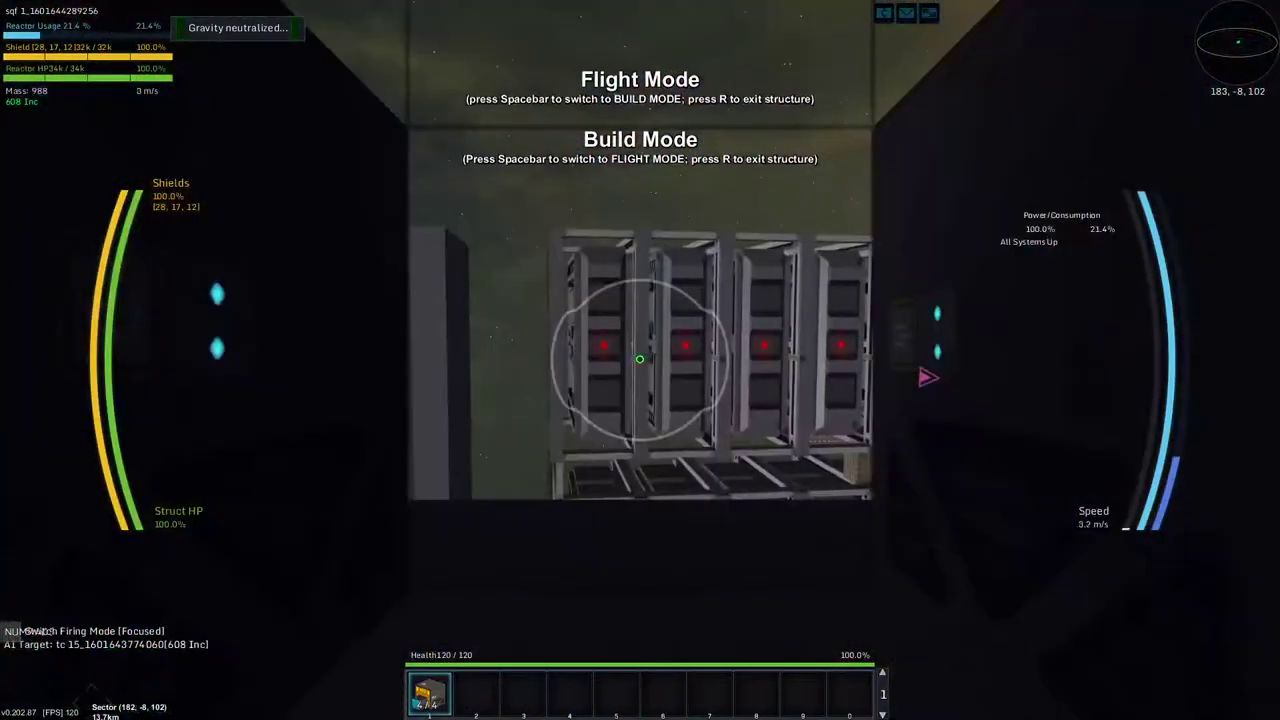
pyautogui.press('space')
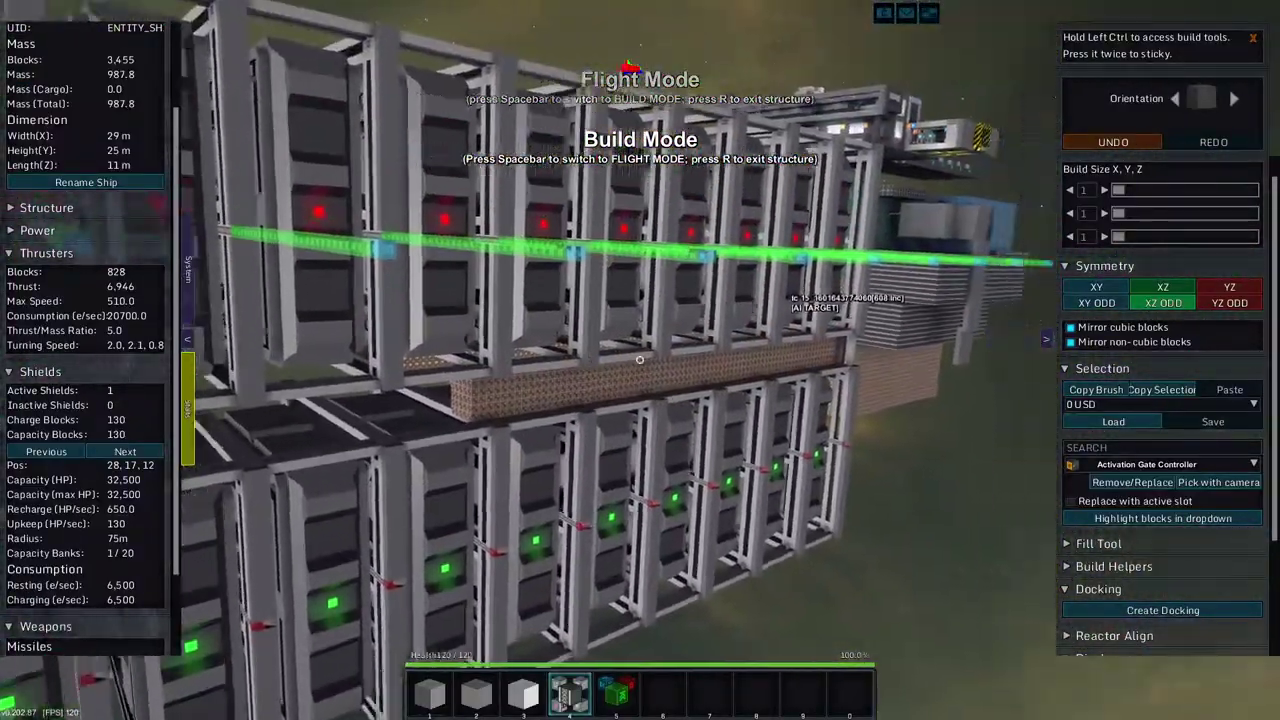
pyautogui.press('space')
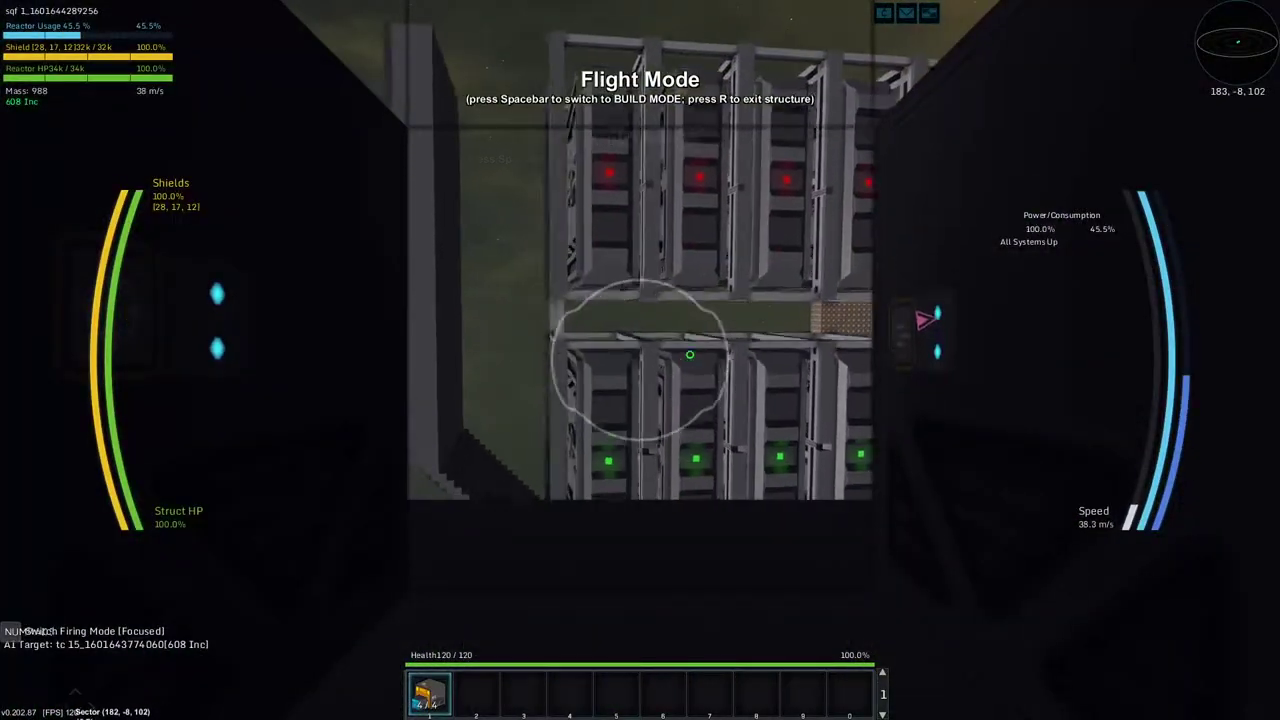
pyautogui.press('space')
pyautogui.press('space')
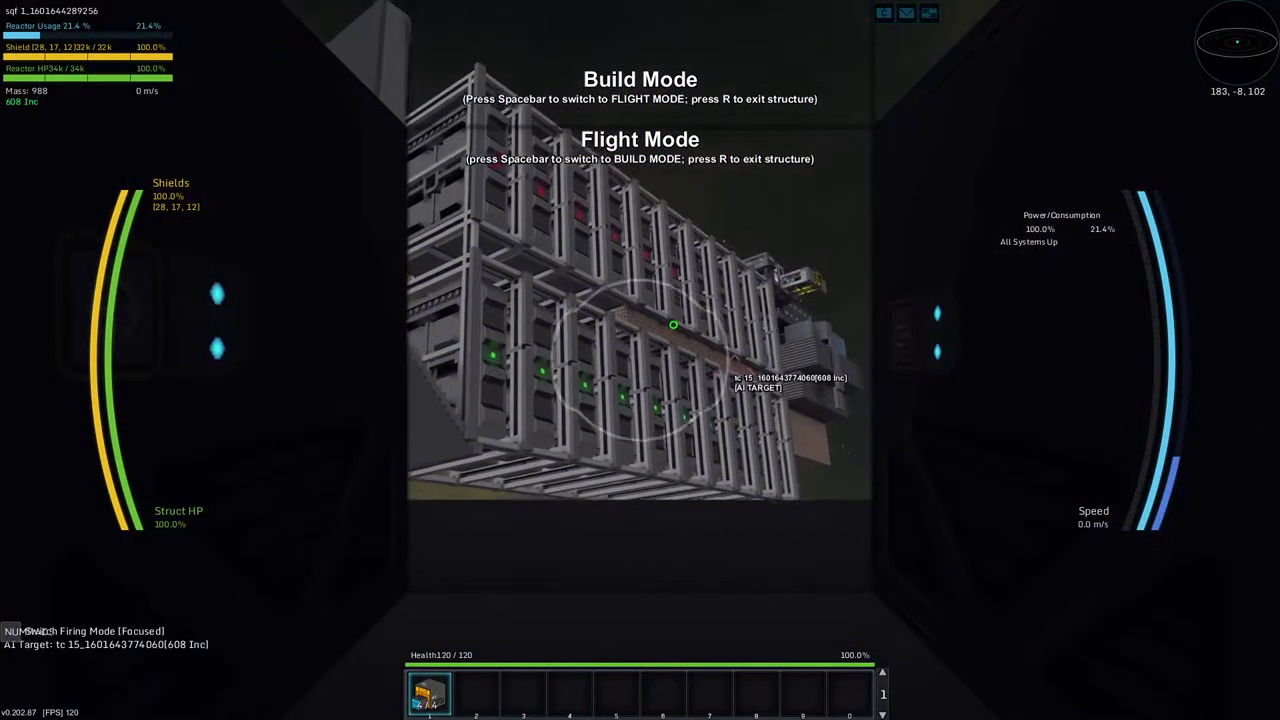
# Check the docked ship in build mode twice more, then return to the large ship
pyautogui.press('space')
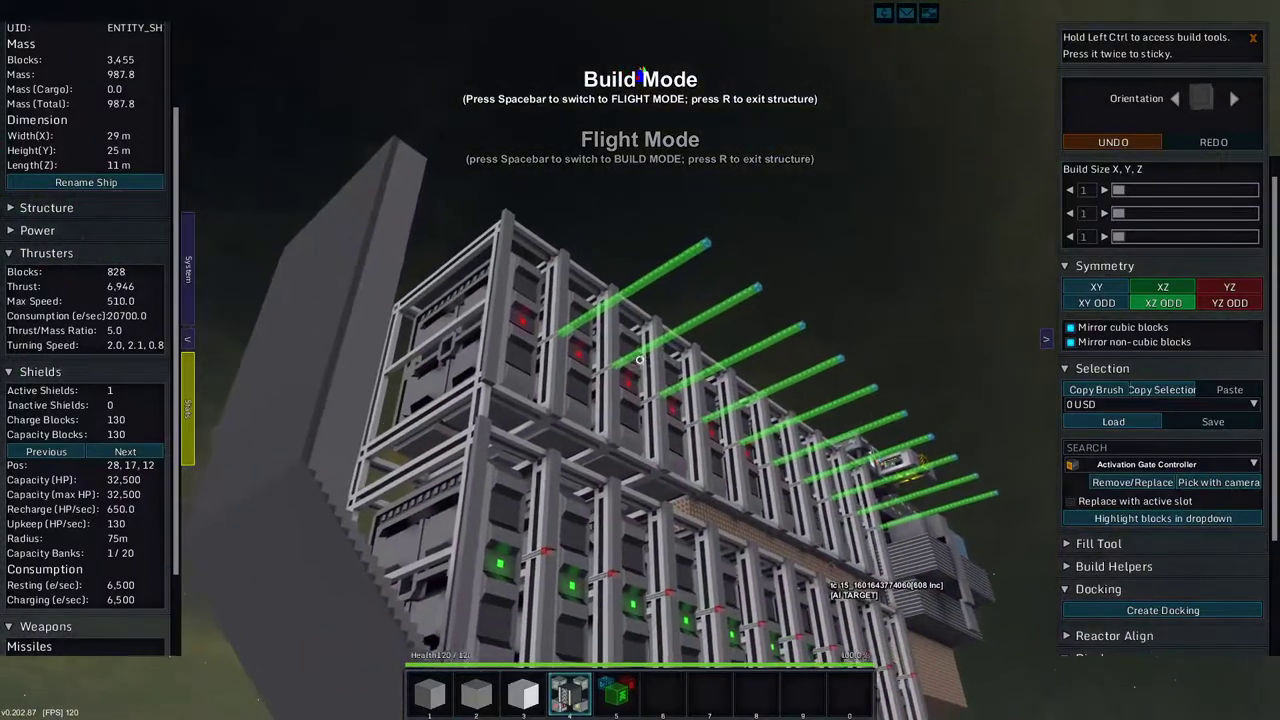
pyautogui.press('space')
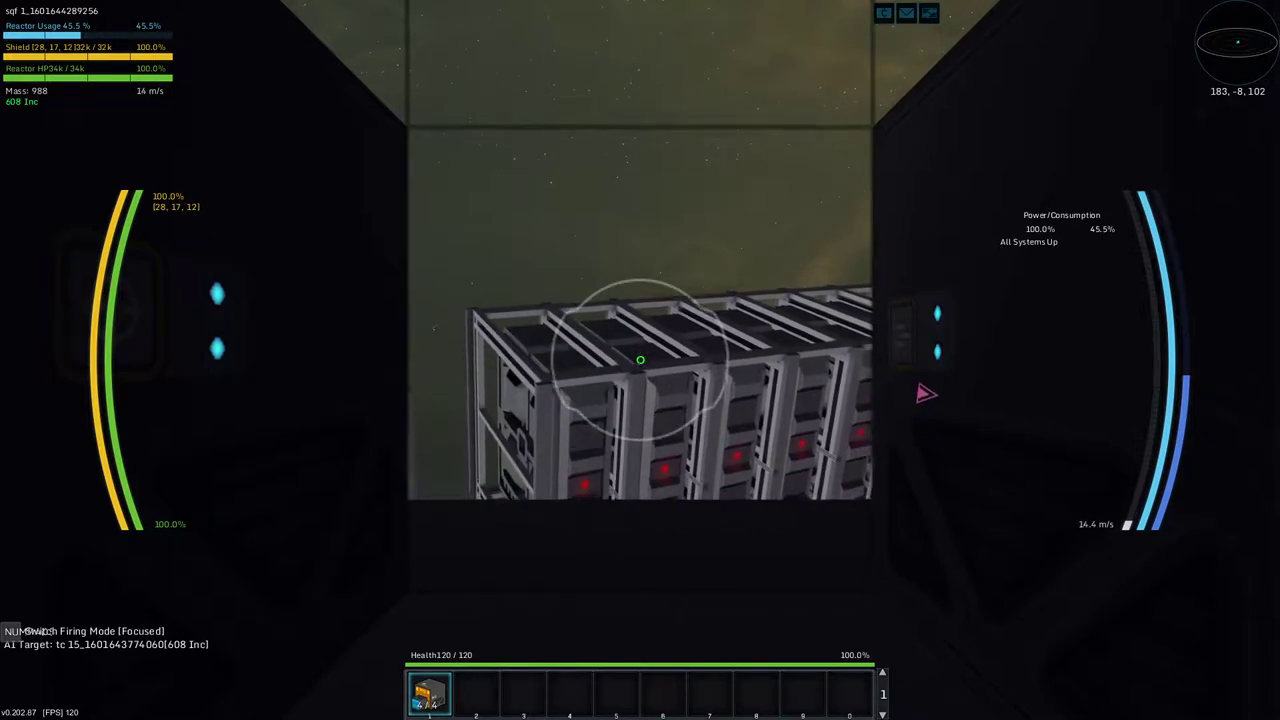
pyautogui.press('space')
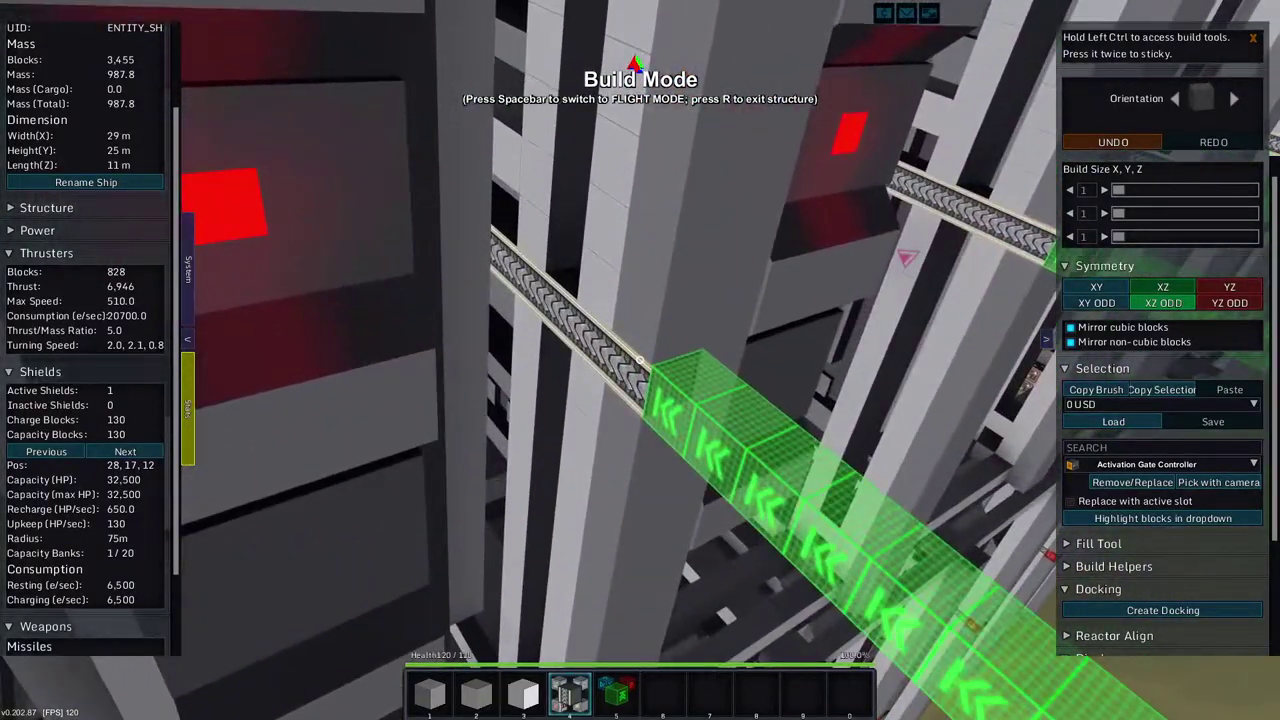
pyautogui.press('space')
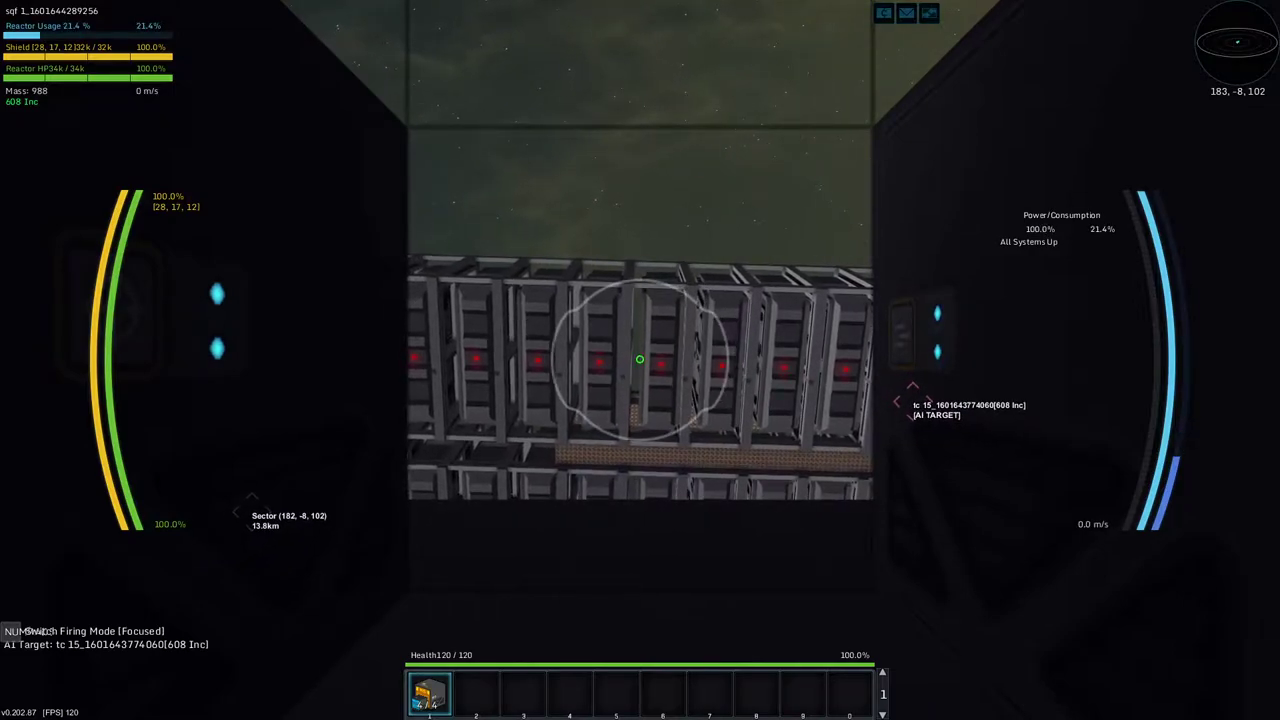
pyautogui.press('Up')
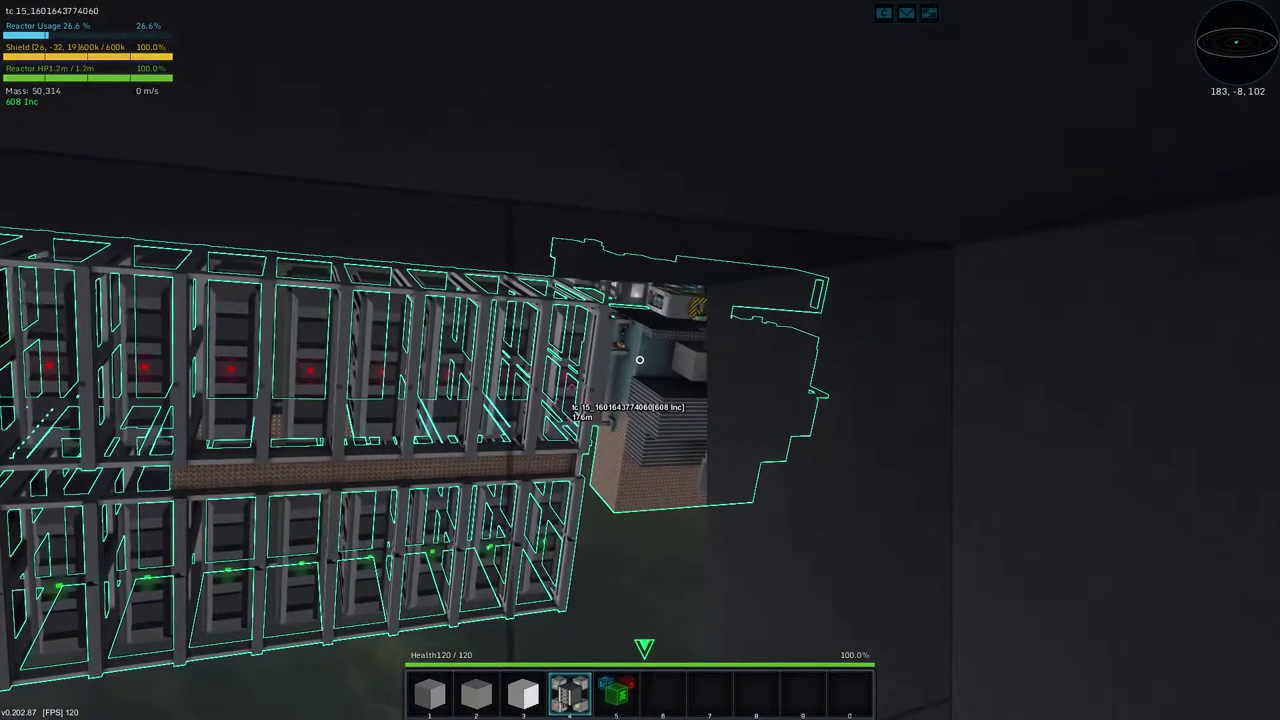
# Enter build mode on the large ship and place a test block at a docking rail end
pyautogui.press('Tab')
pyautogui.press('space')
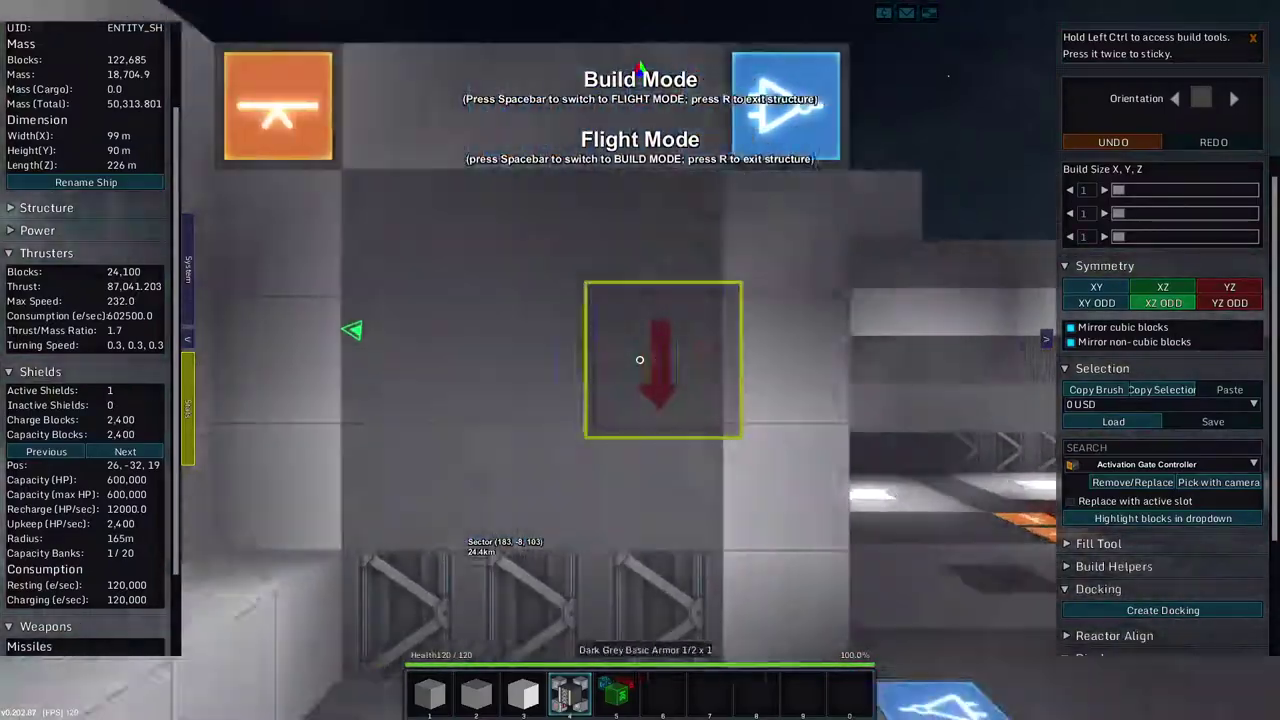
pyautogui.press('w')
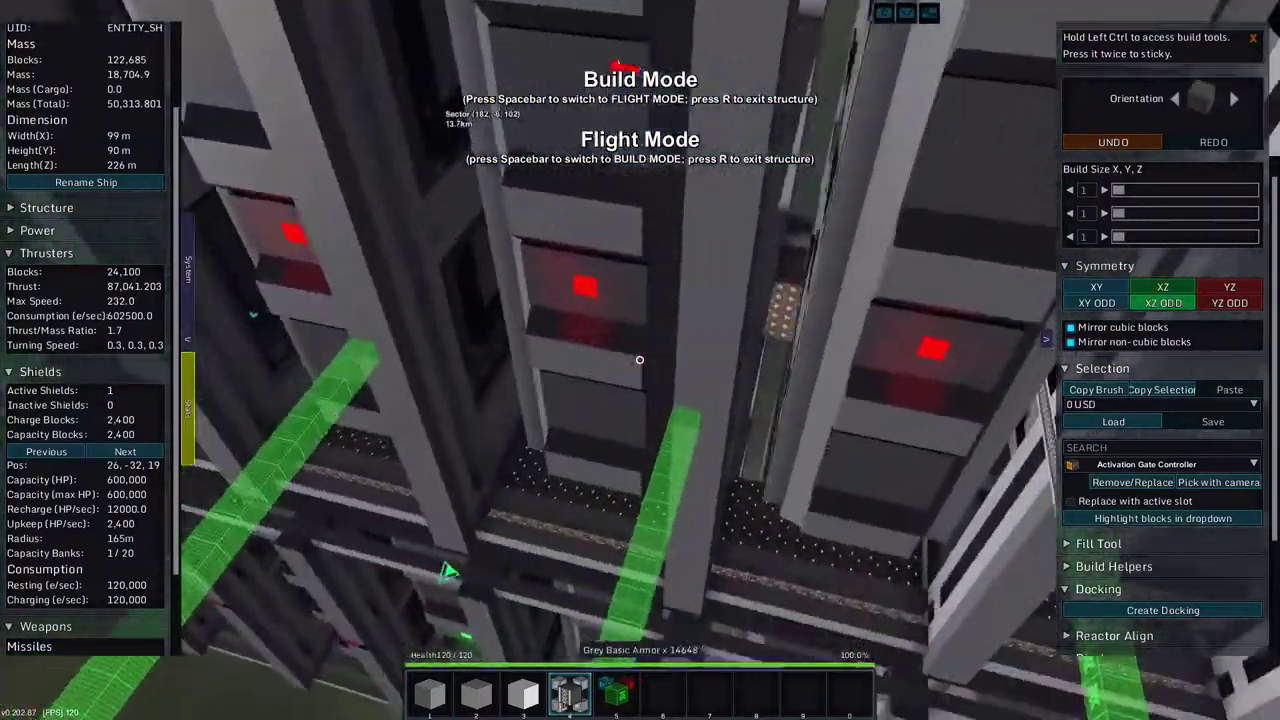
pyautogui.press('w')
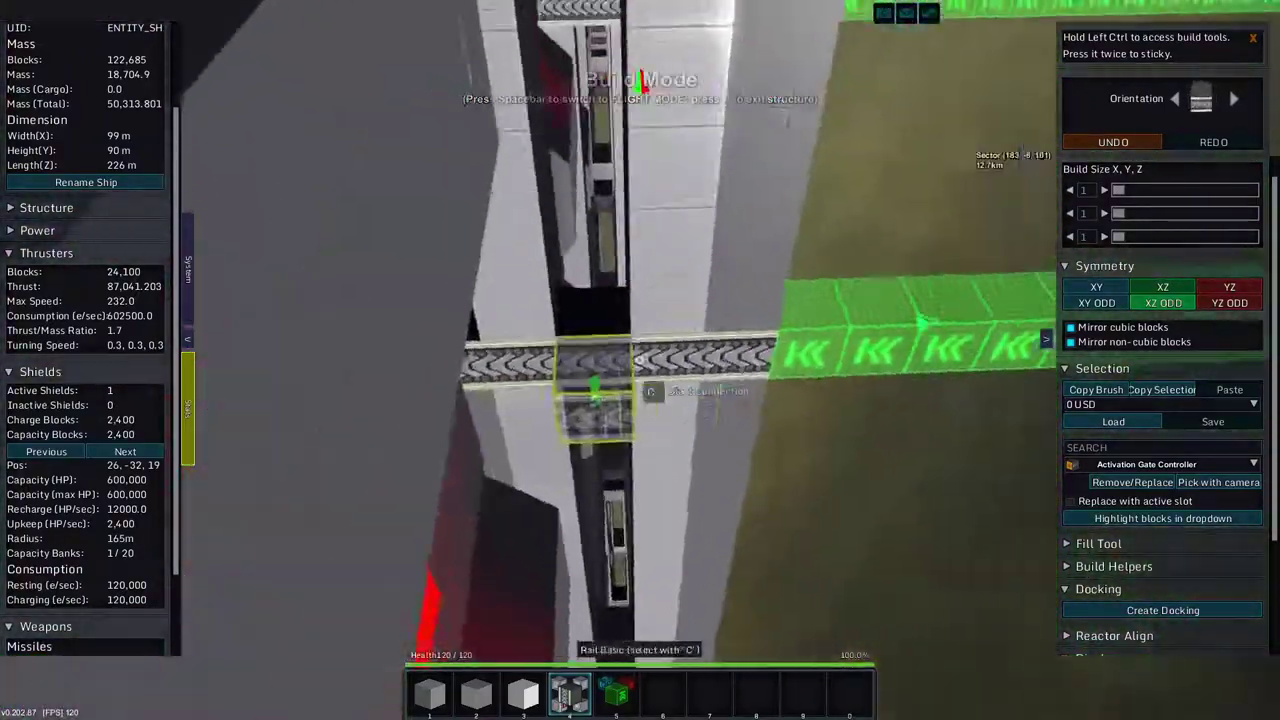
pyautogui.press('w')
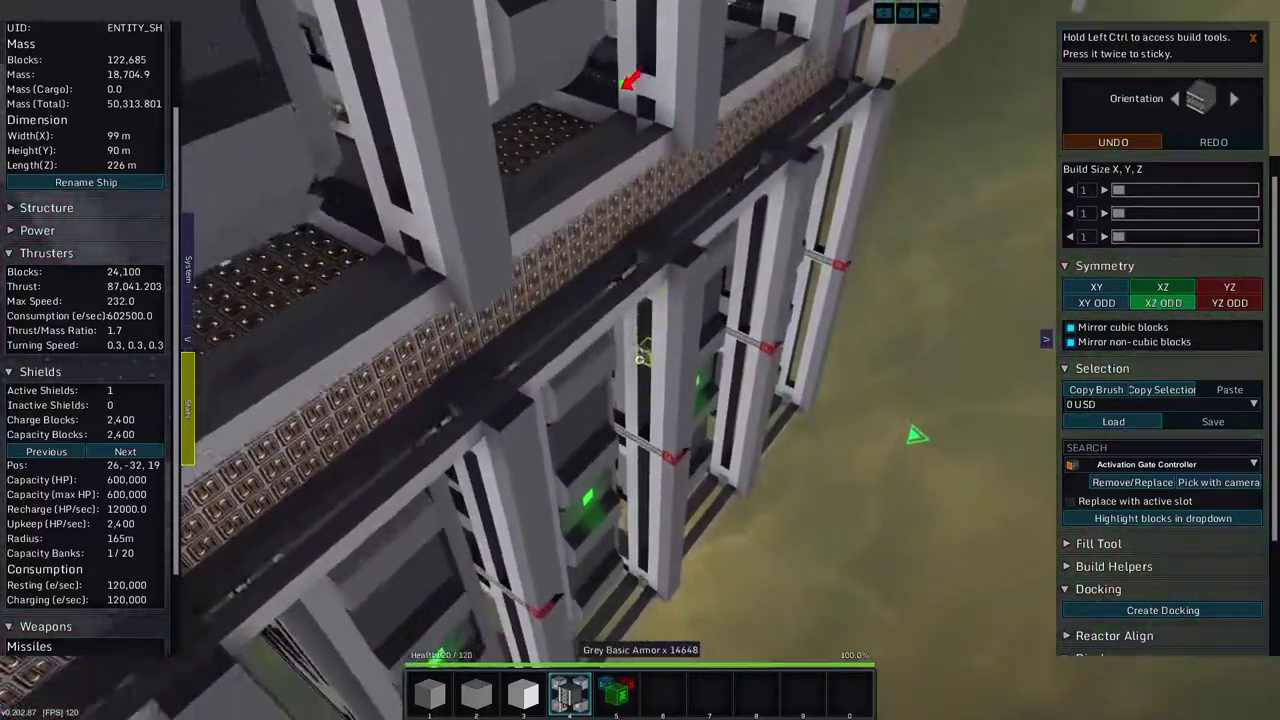
pyautogui.press('w')
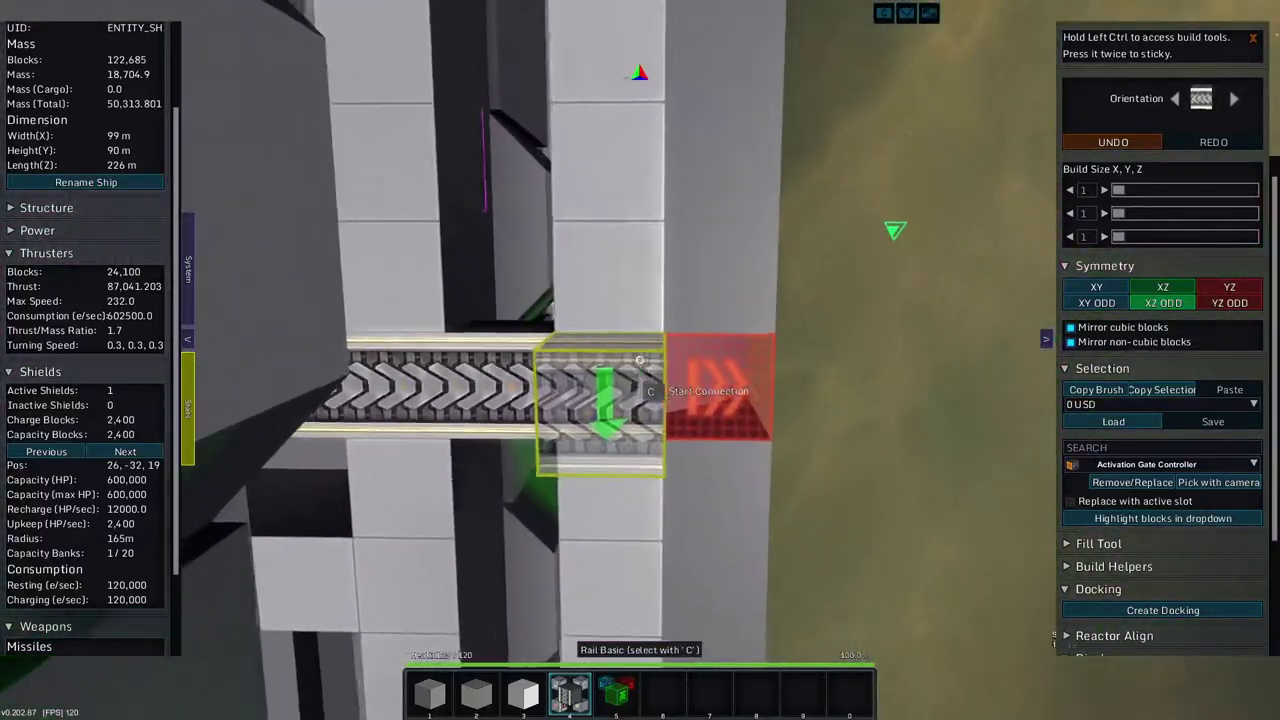
pyautogui.press('w')
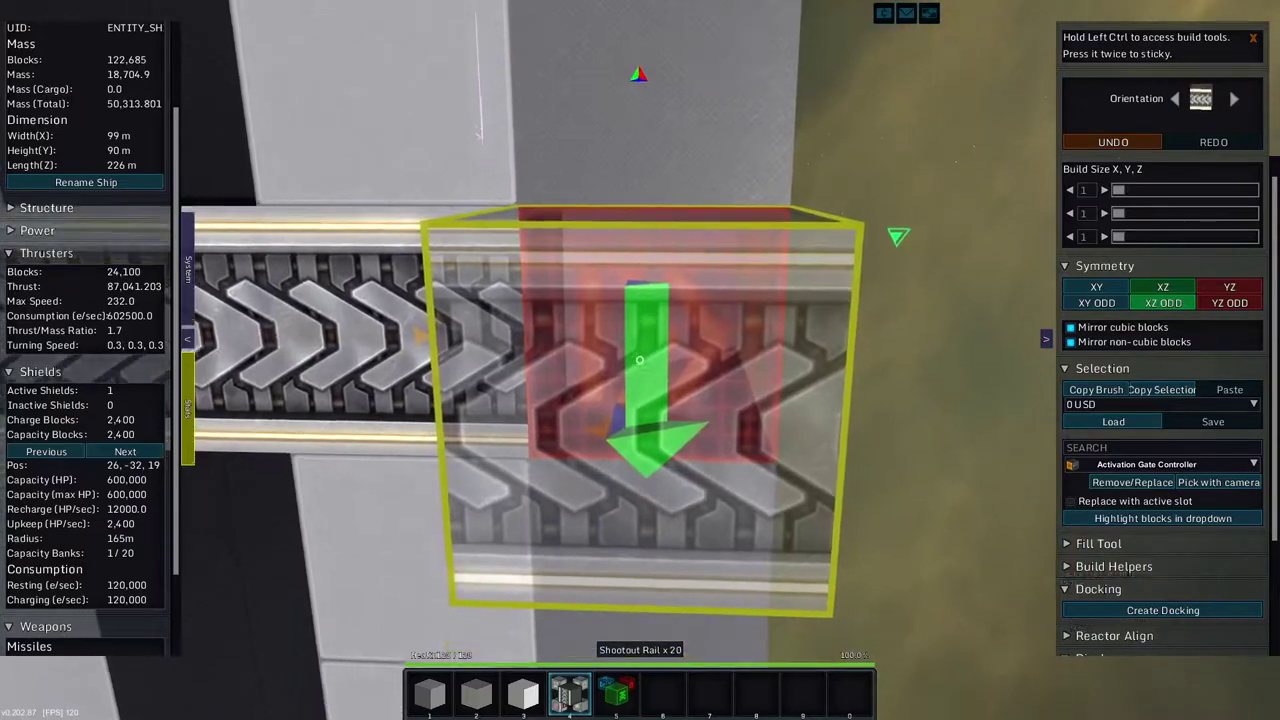
pyautogui.press('s')
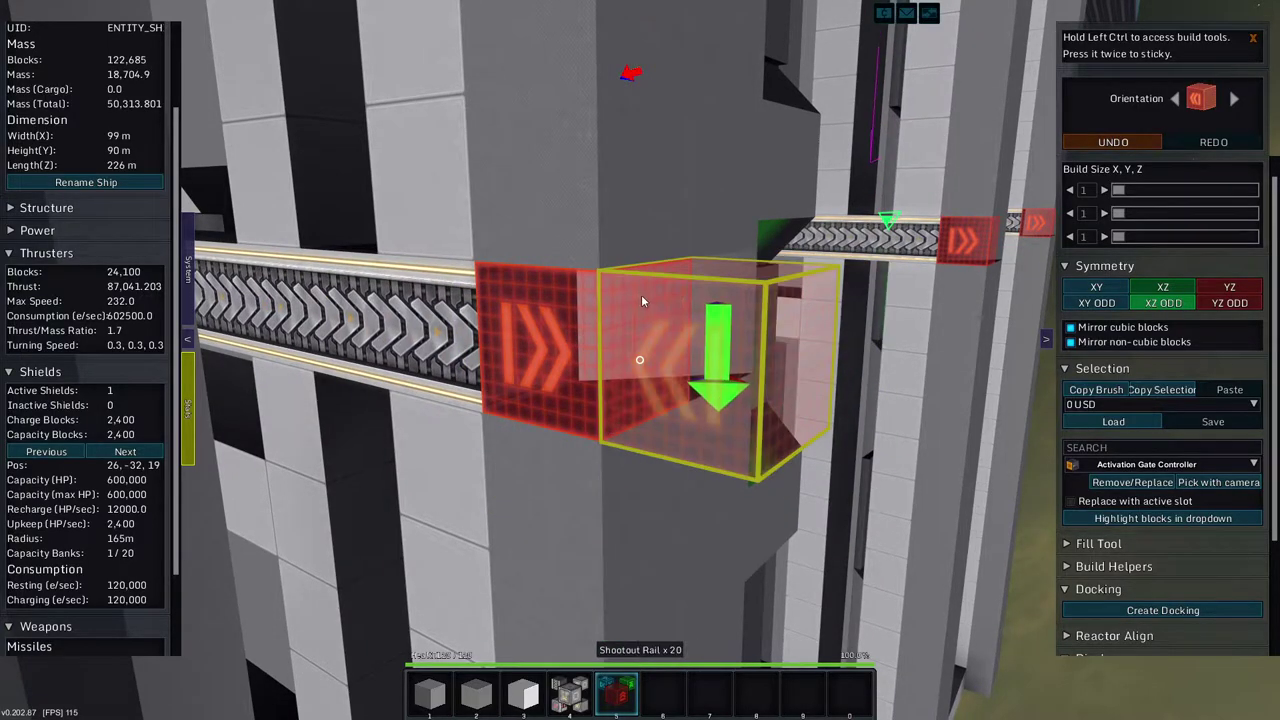
pyautogui.press('s')
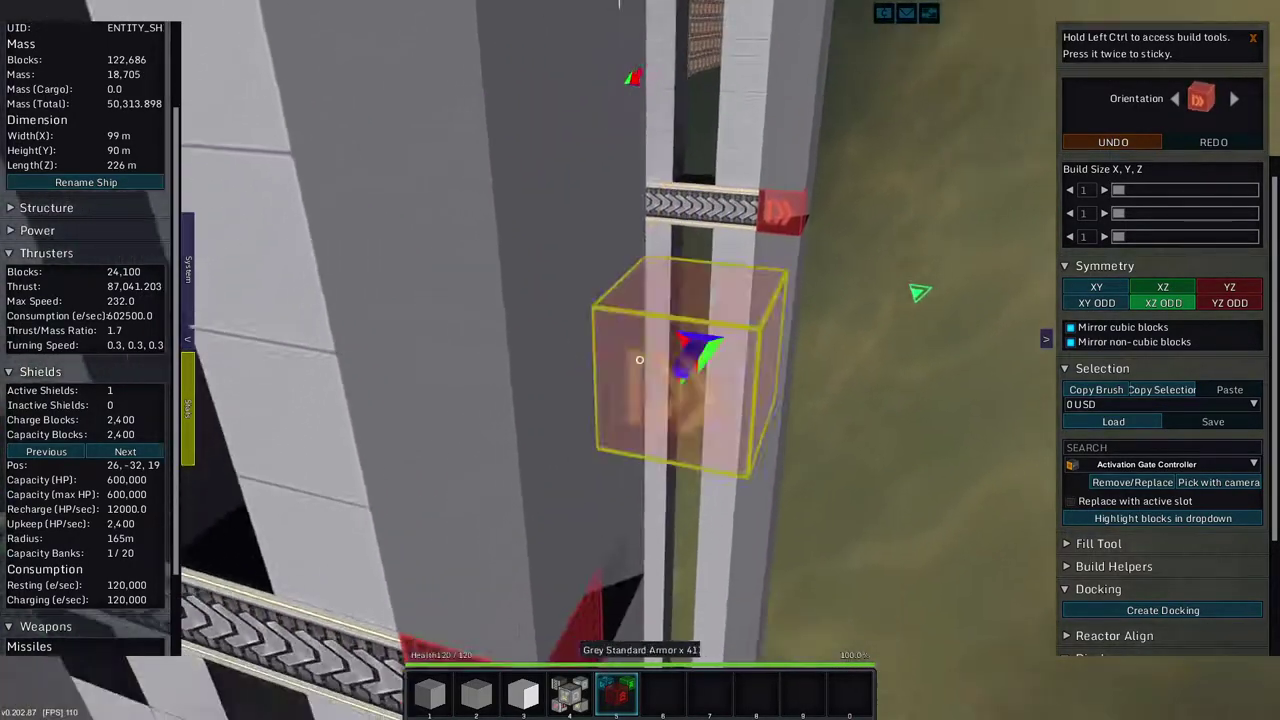
pyautogui.click(639, 359)
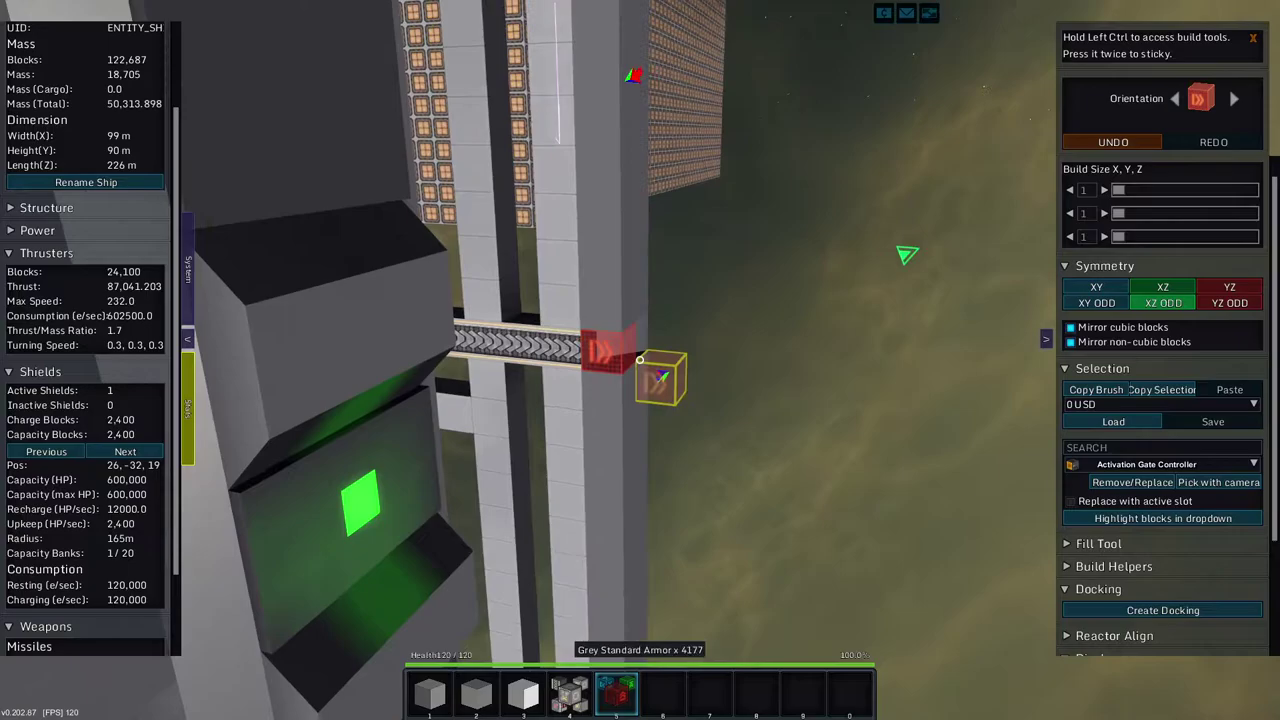
# Remove a stray block beside the next shootout rail cap
pyautogui.press('w')
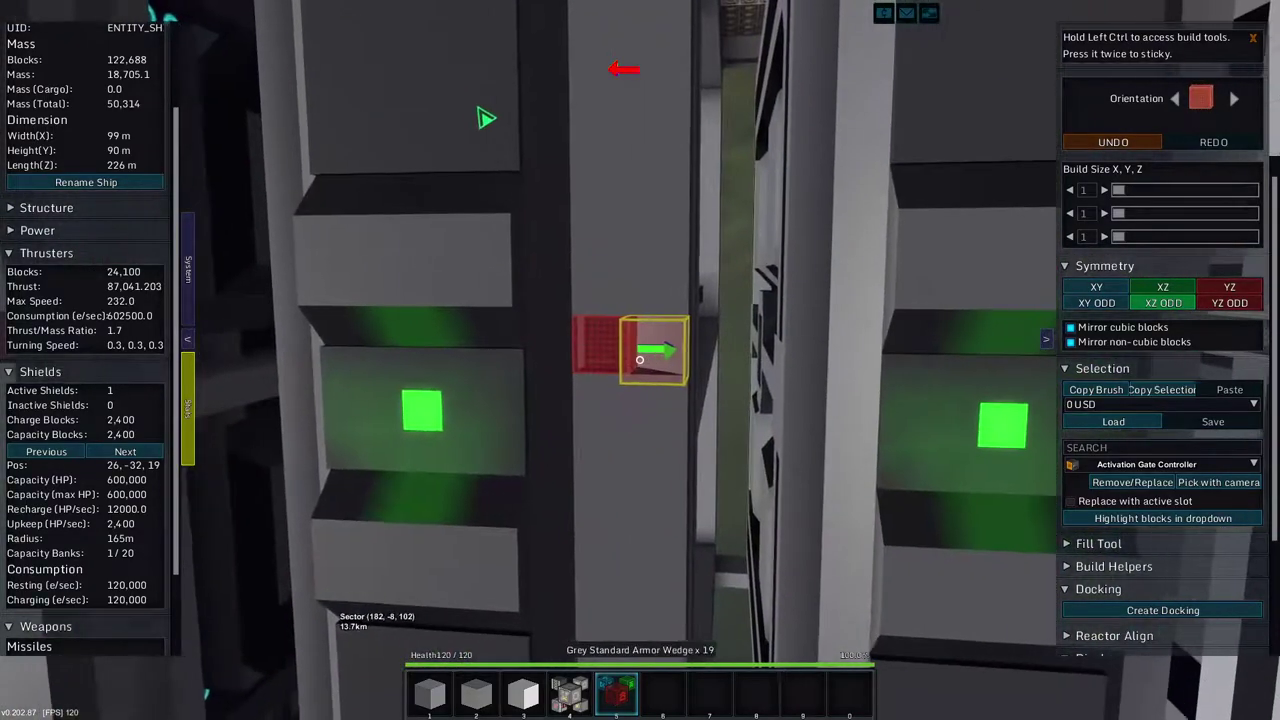
pyautogui.press('s')
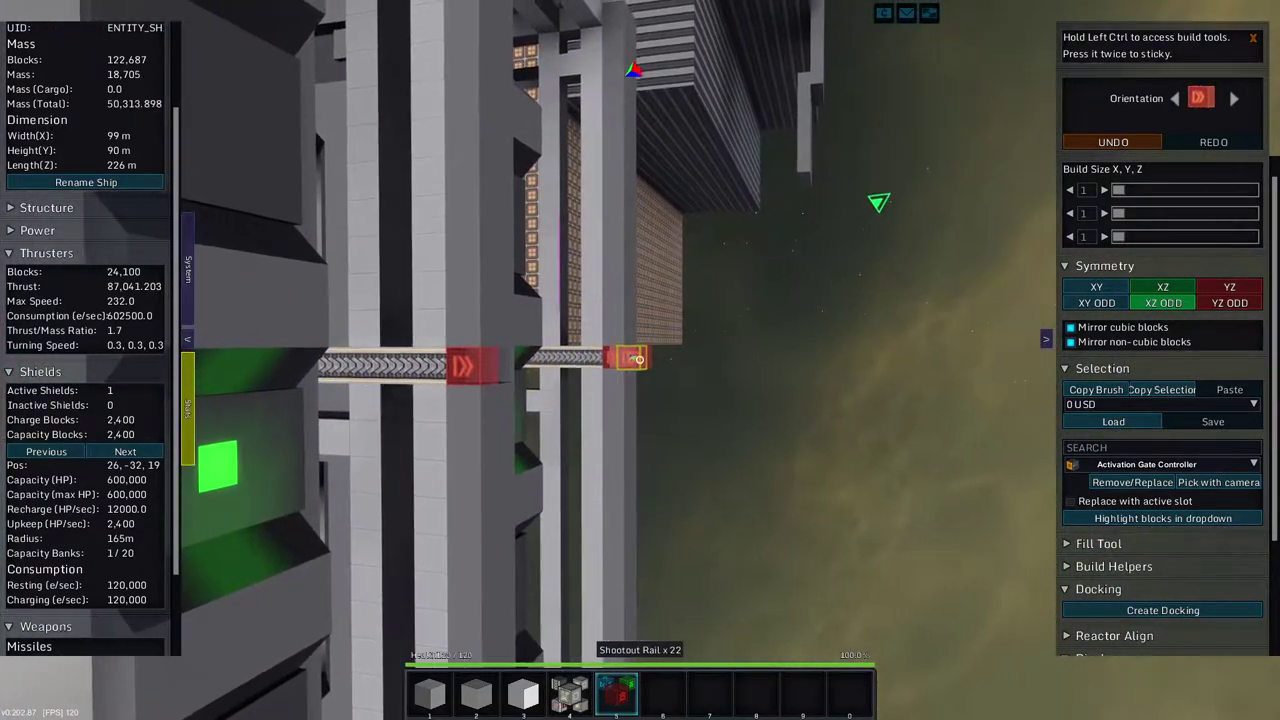
pyautogui.press('w')
pyautogui.rightClick(639, 359)
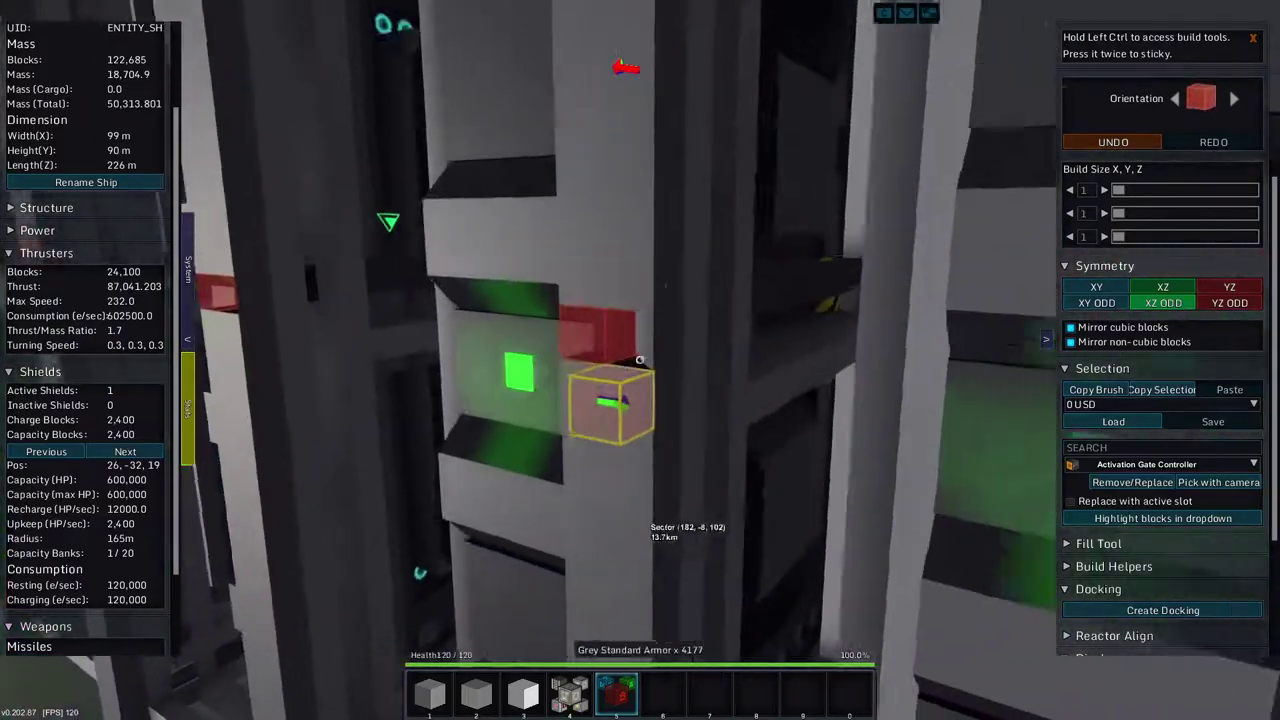
pyautogui.press('s')
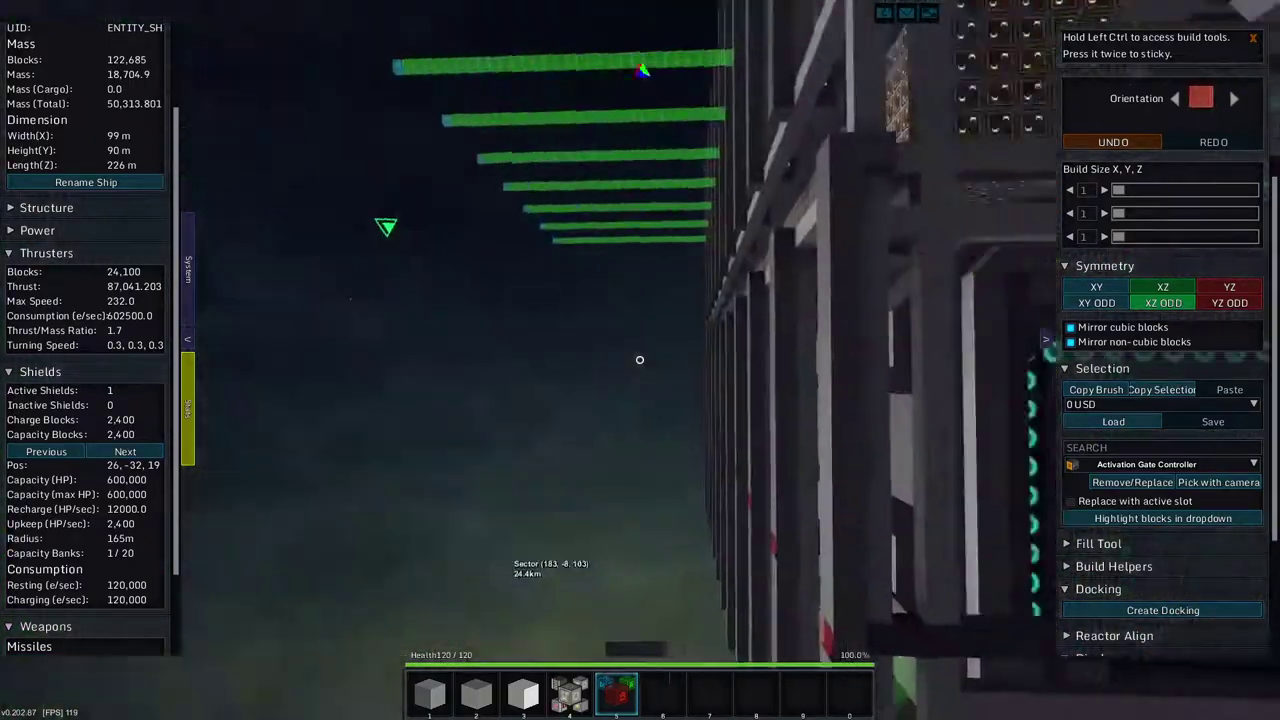
pyautogui.press('w')
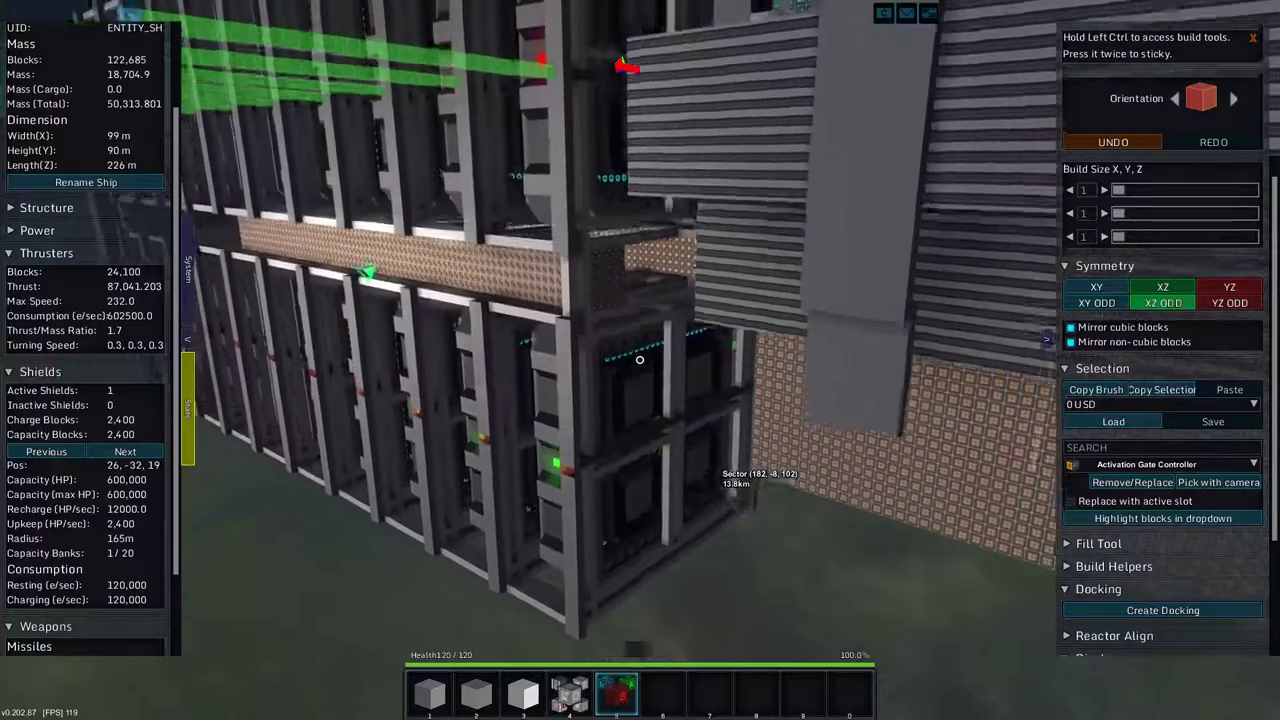
pyautogui.press('s')
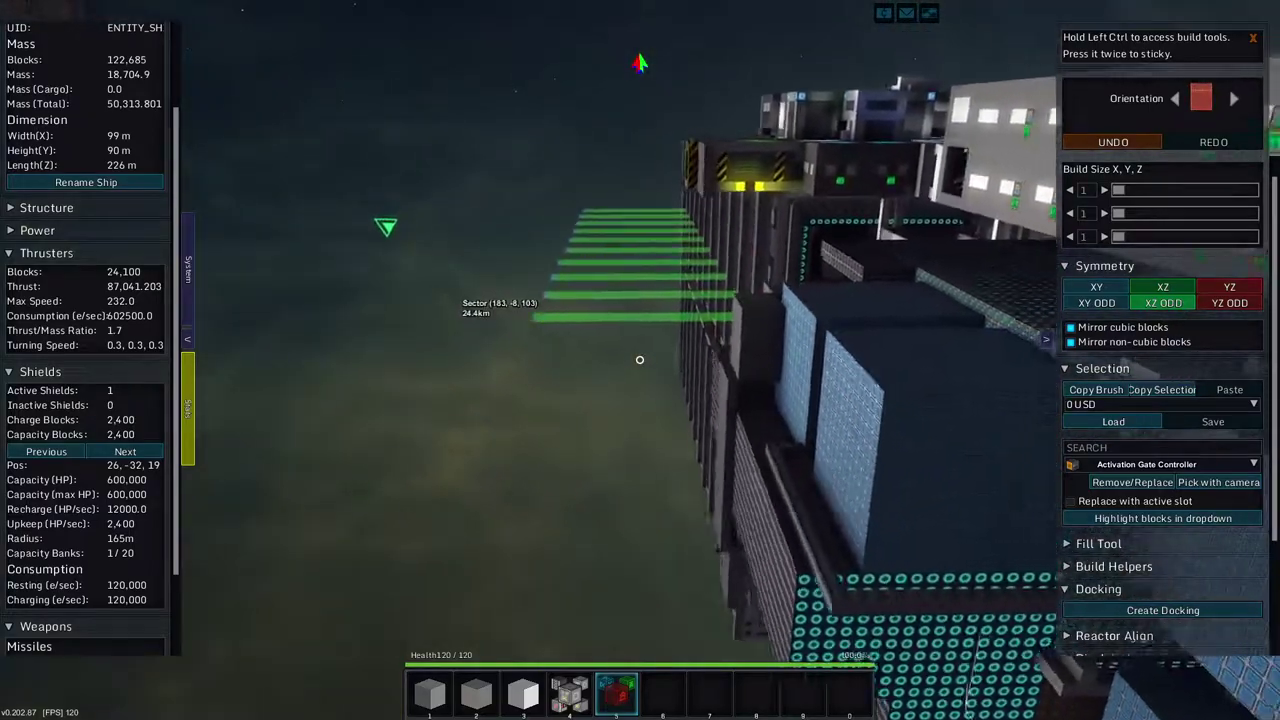
pyautogui.press('w')
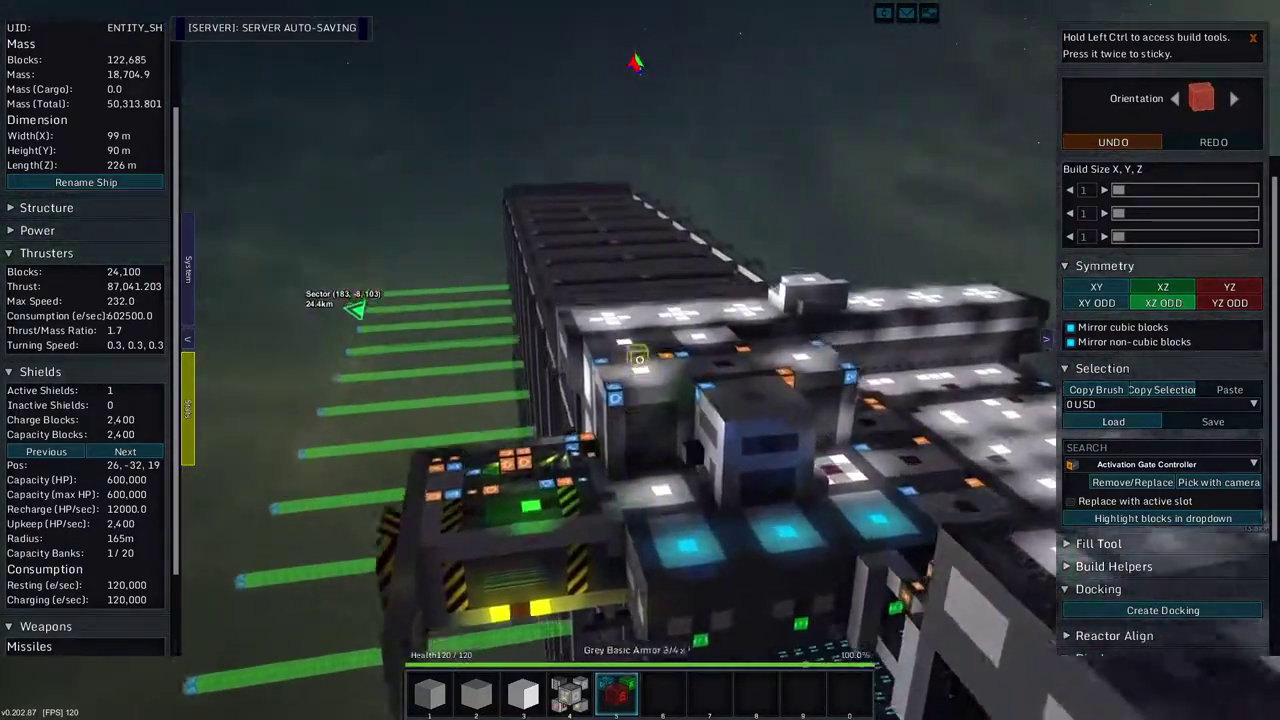
pyautogui.press('w')
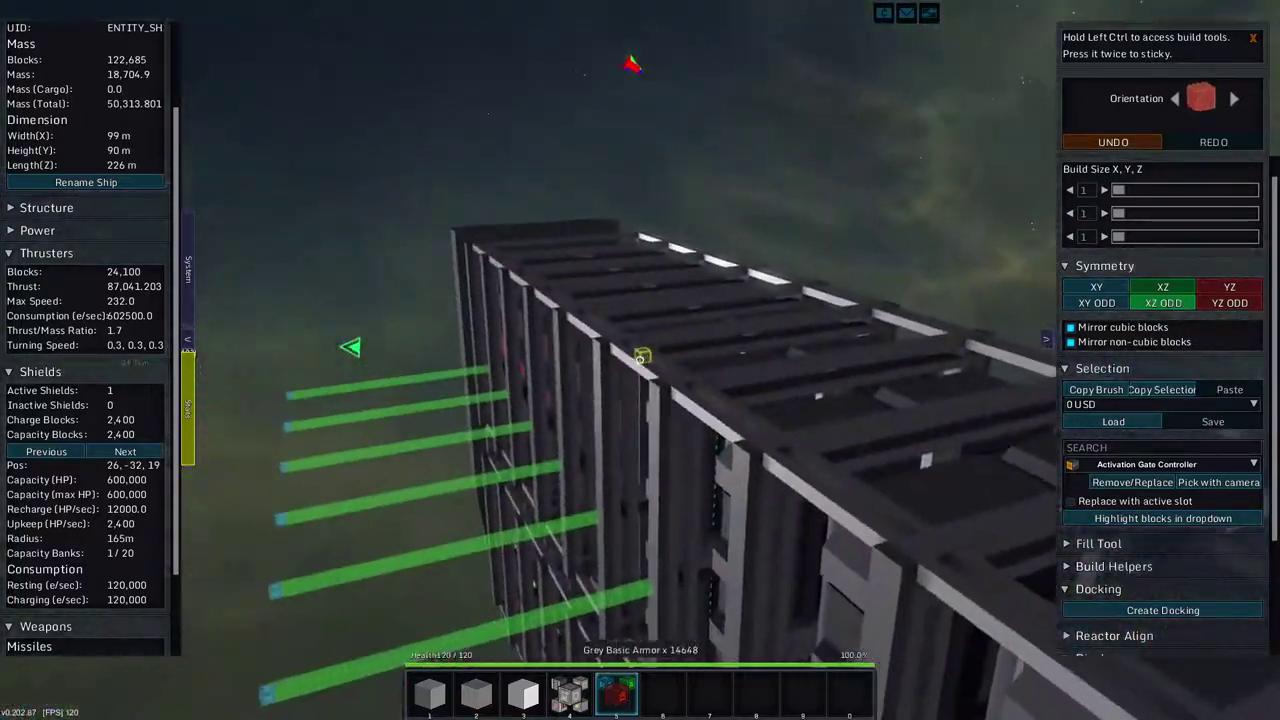
pyautogui.press('w')
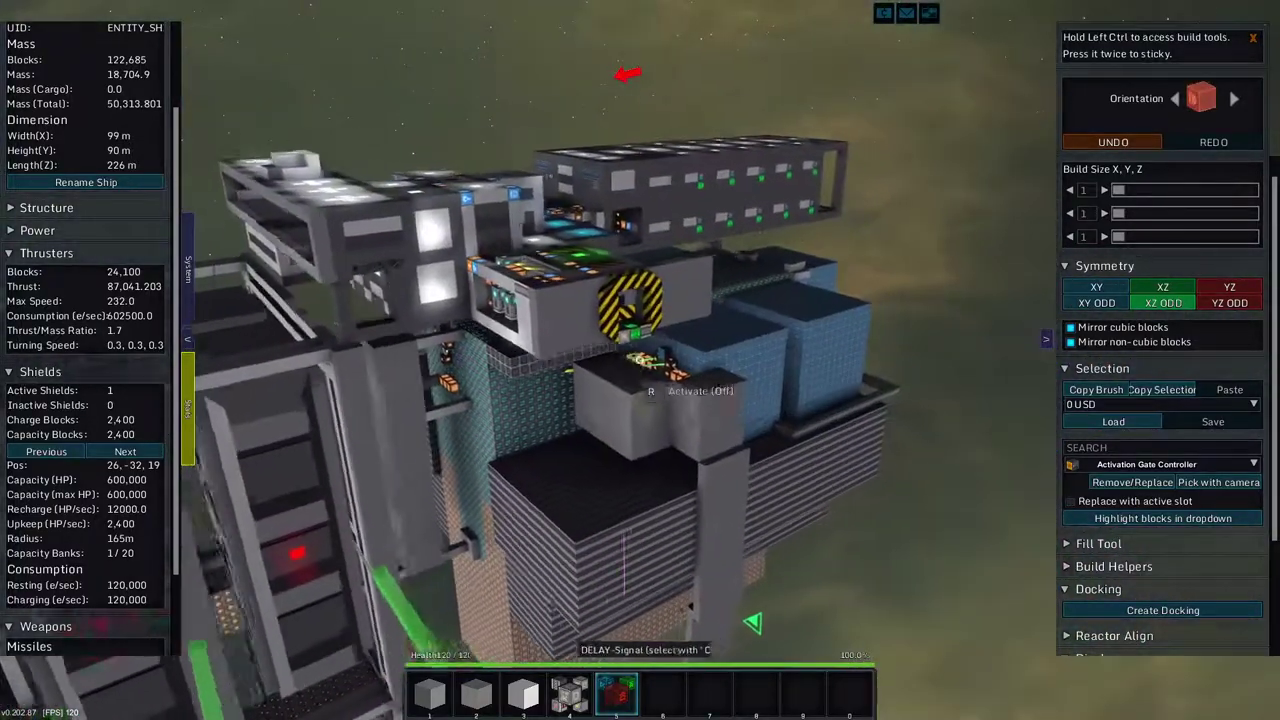
pyautogui.press('w')
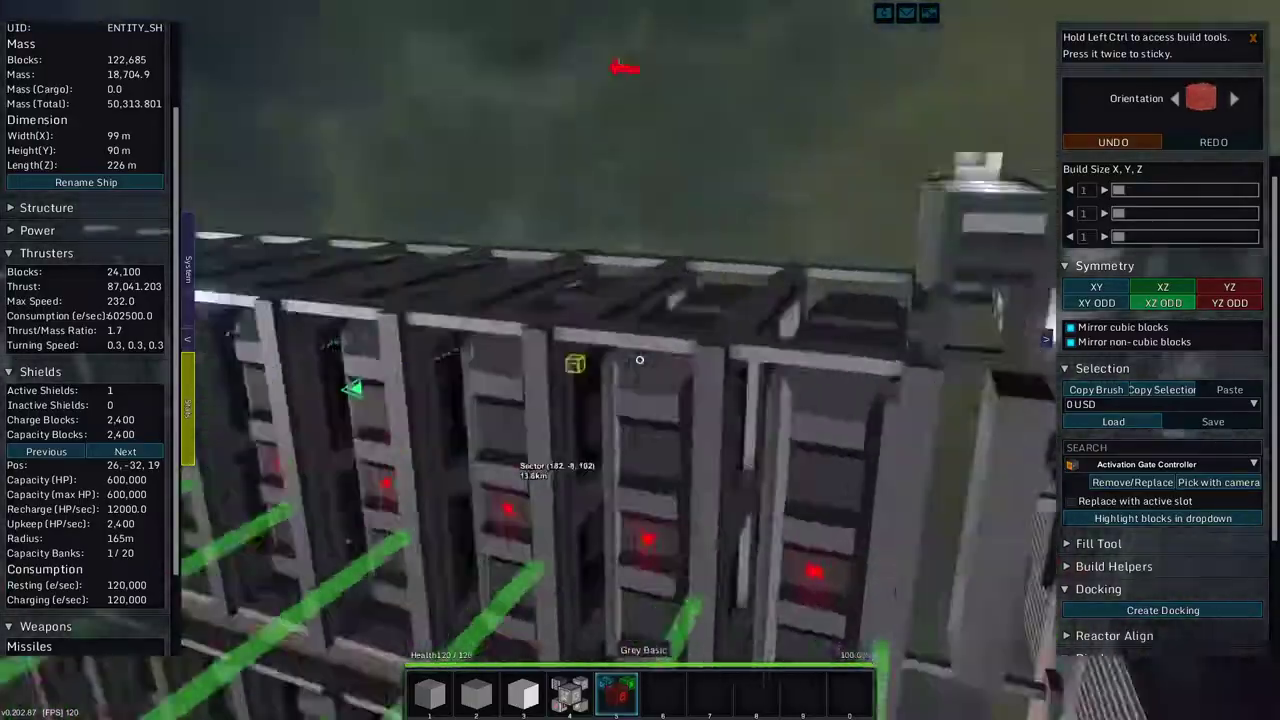
pyautogui.press('w')
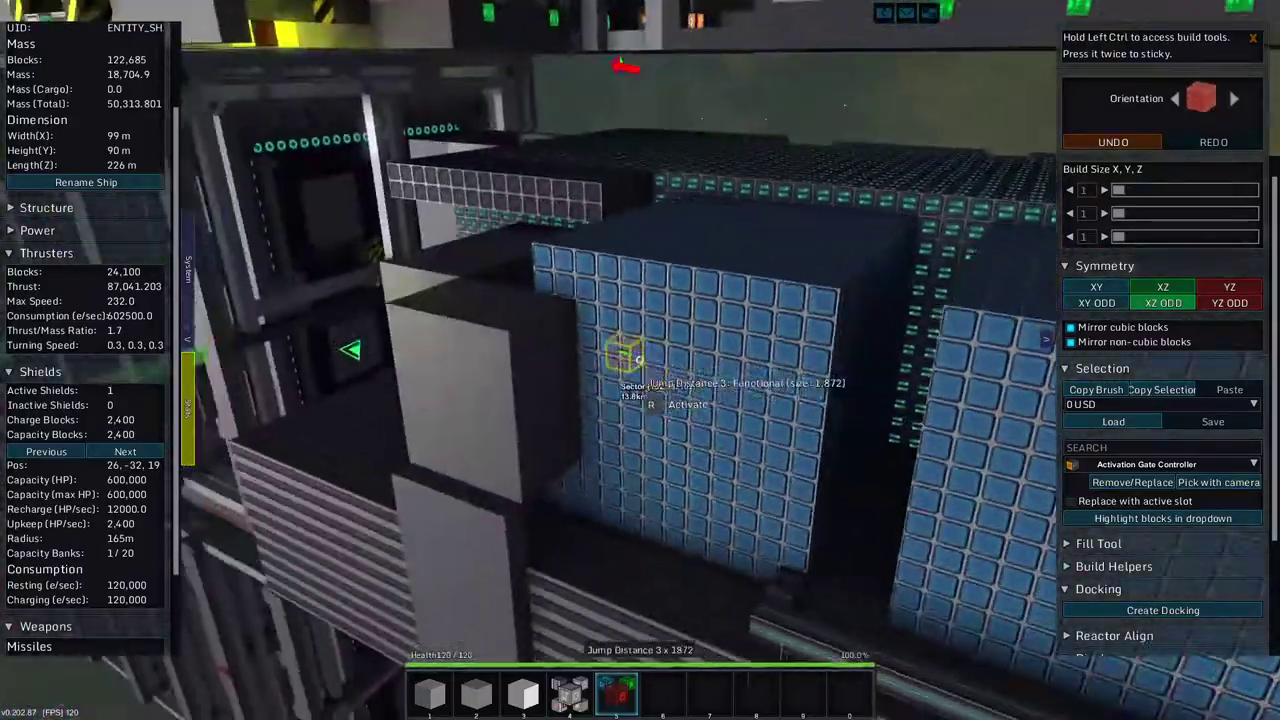
pyautogui.press('s')
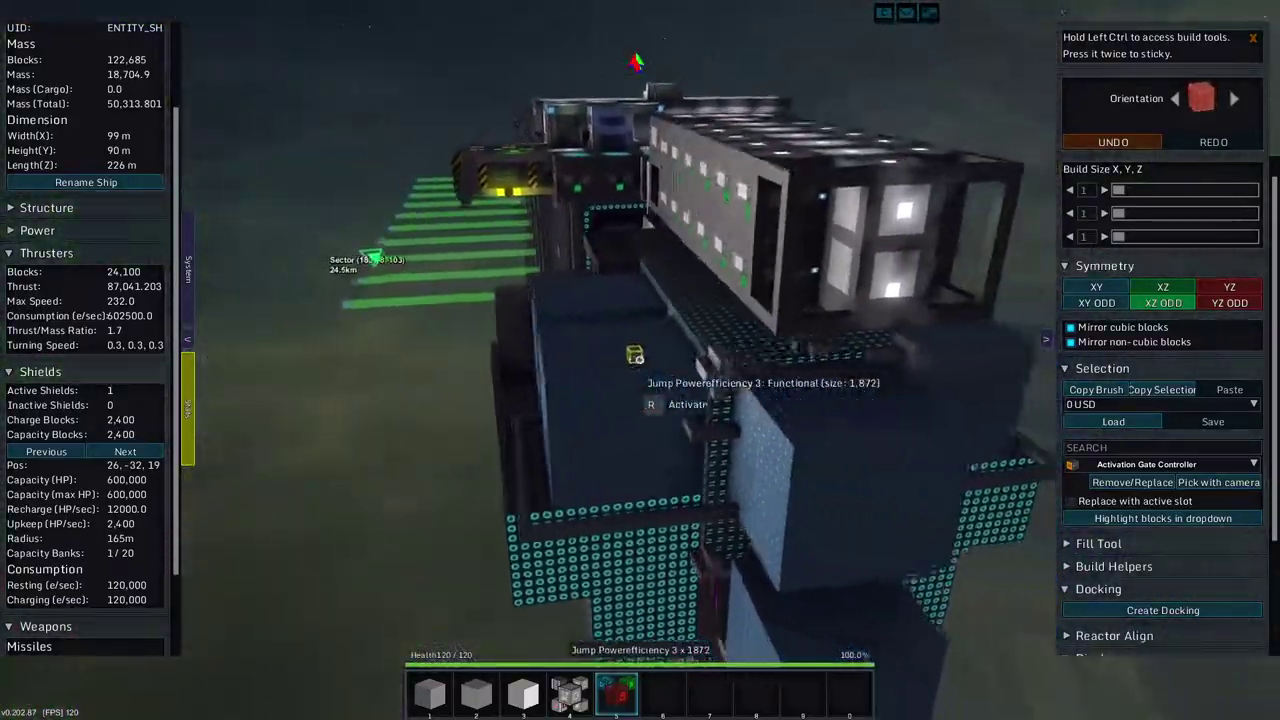
pyautogui.press('w')
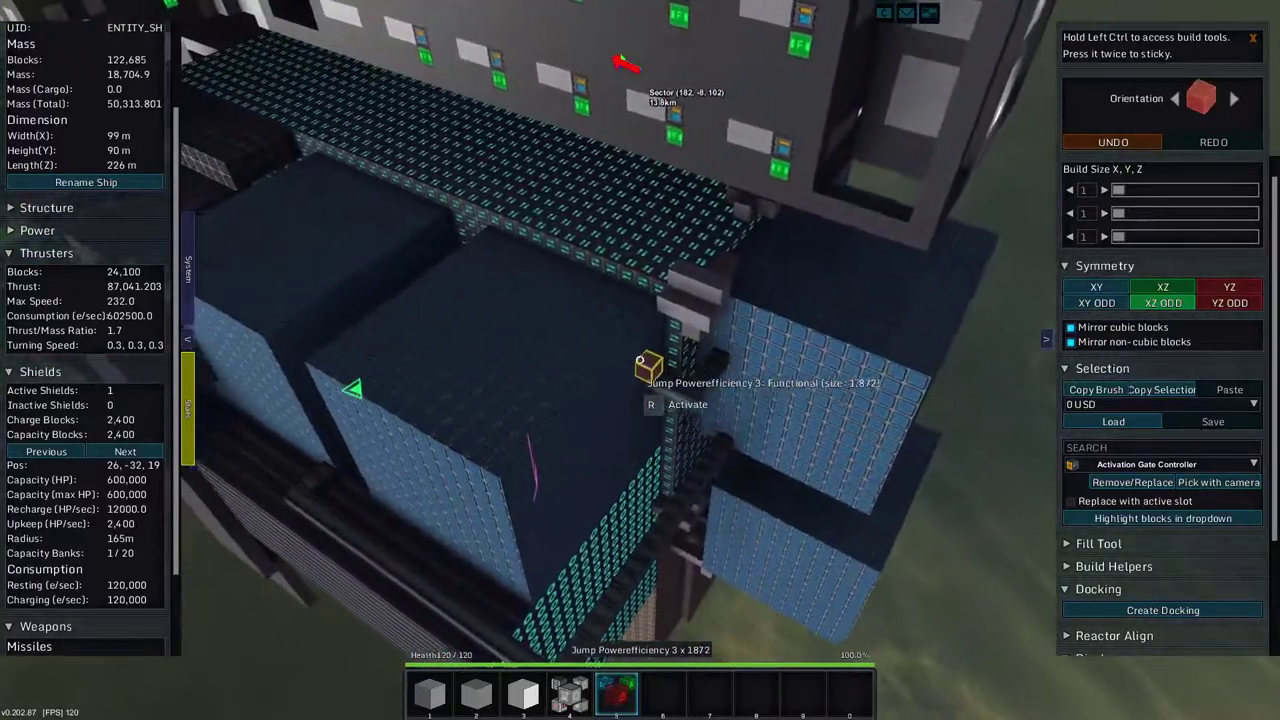
pyautogui.press('2')
pyautogui.press('w')
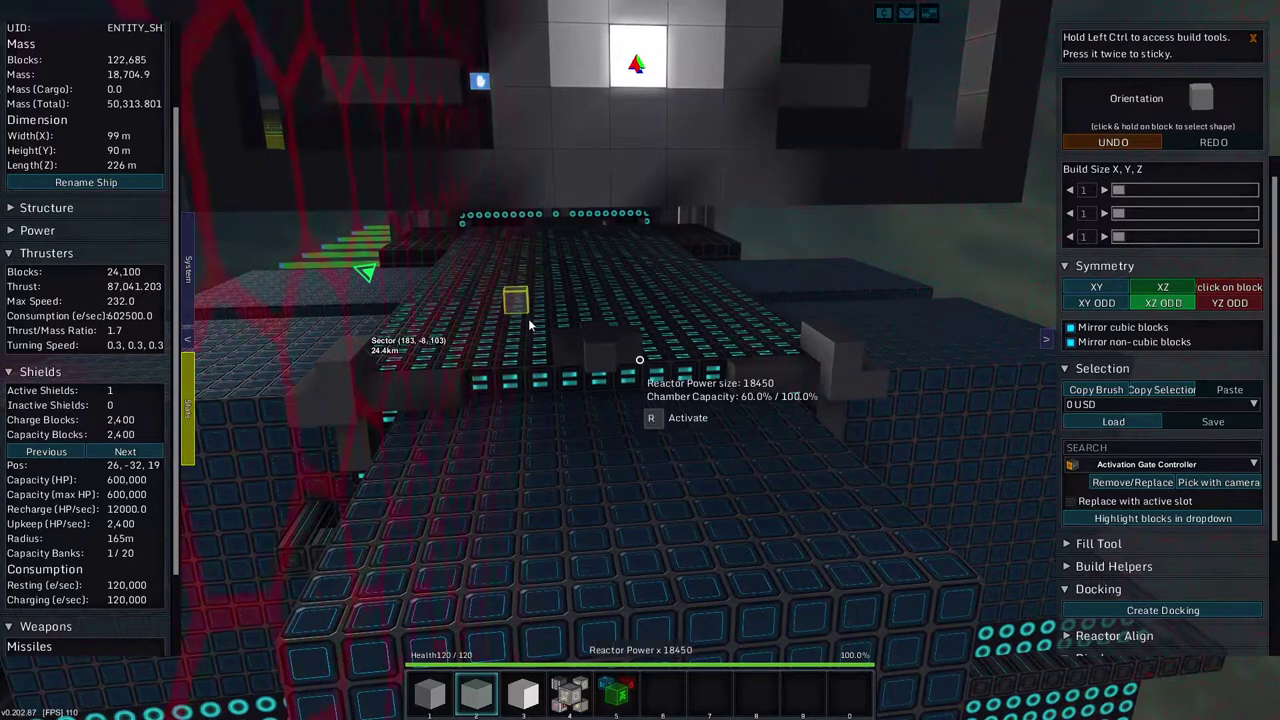
# Fly over the jump power efficiency and jump distance blocks to inspect the new grey armor plate
pyautogui.press('w')
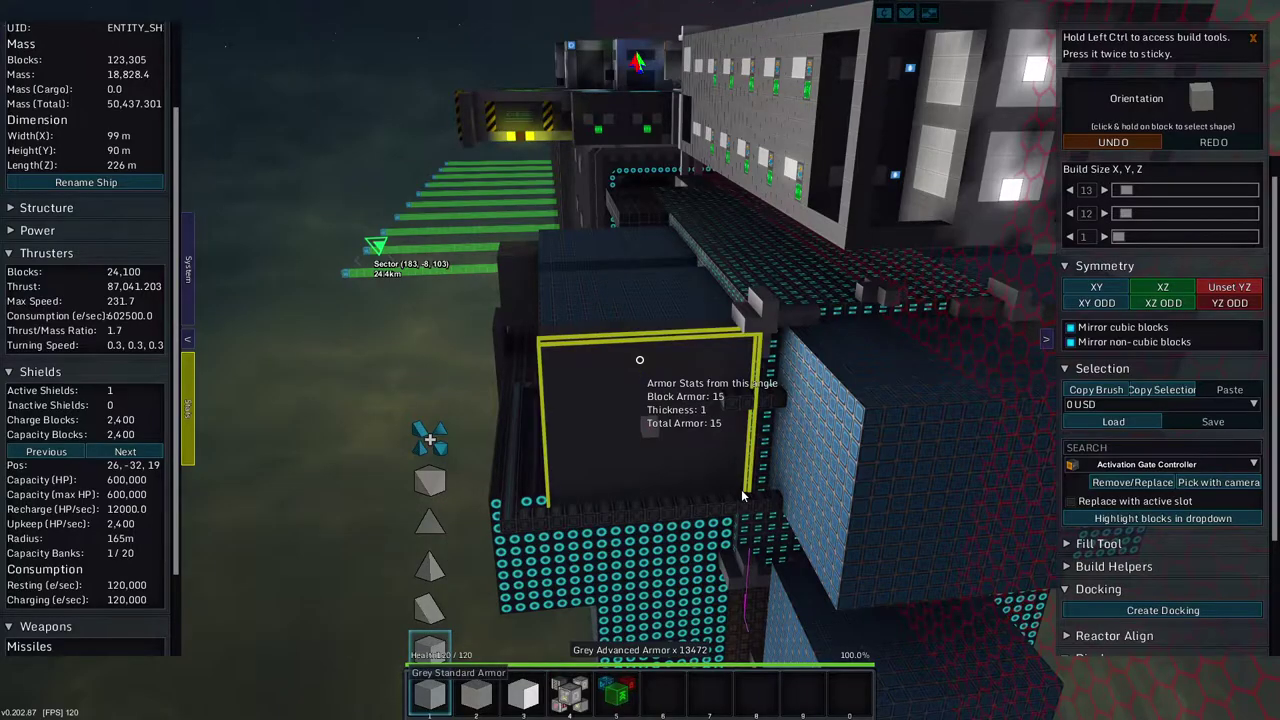
pyautogui.press('w')
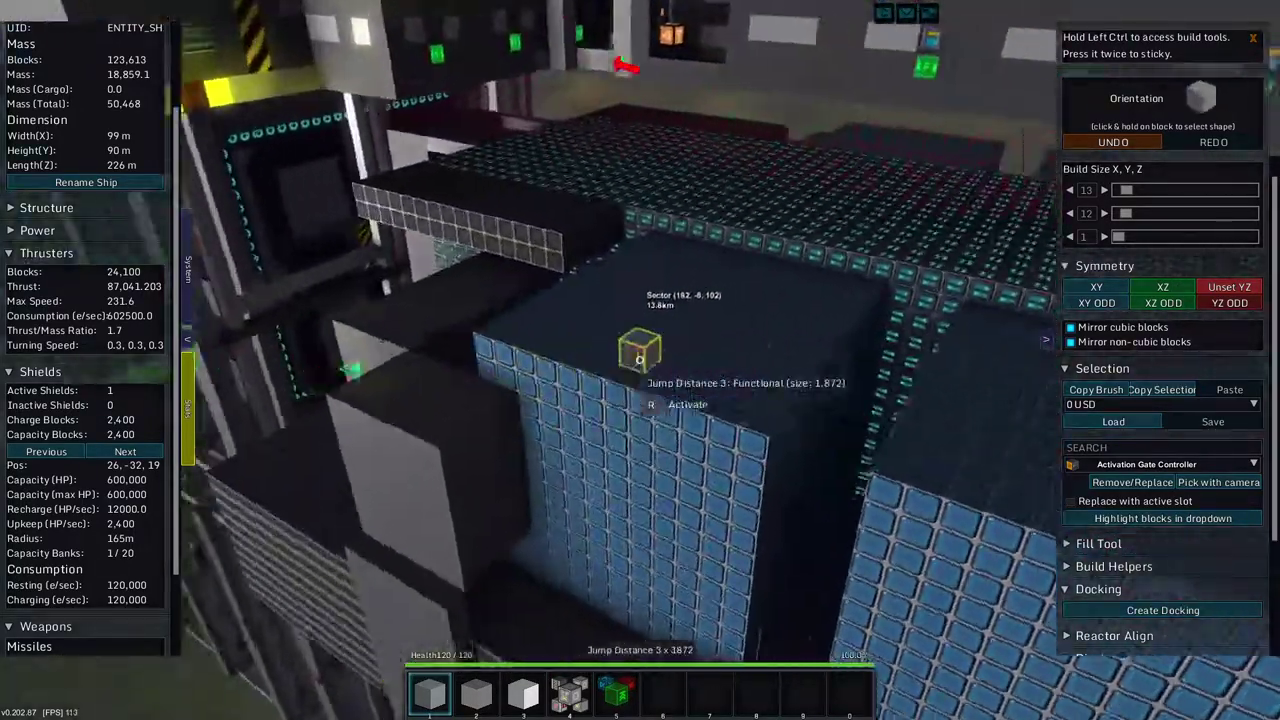
pyautogui.press('w')
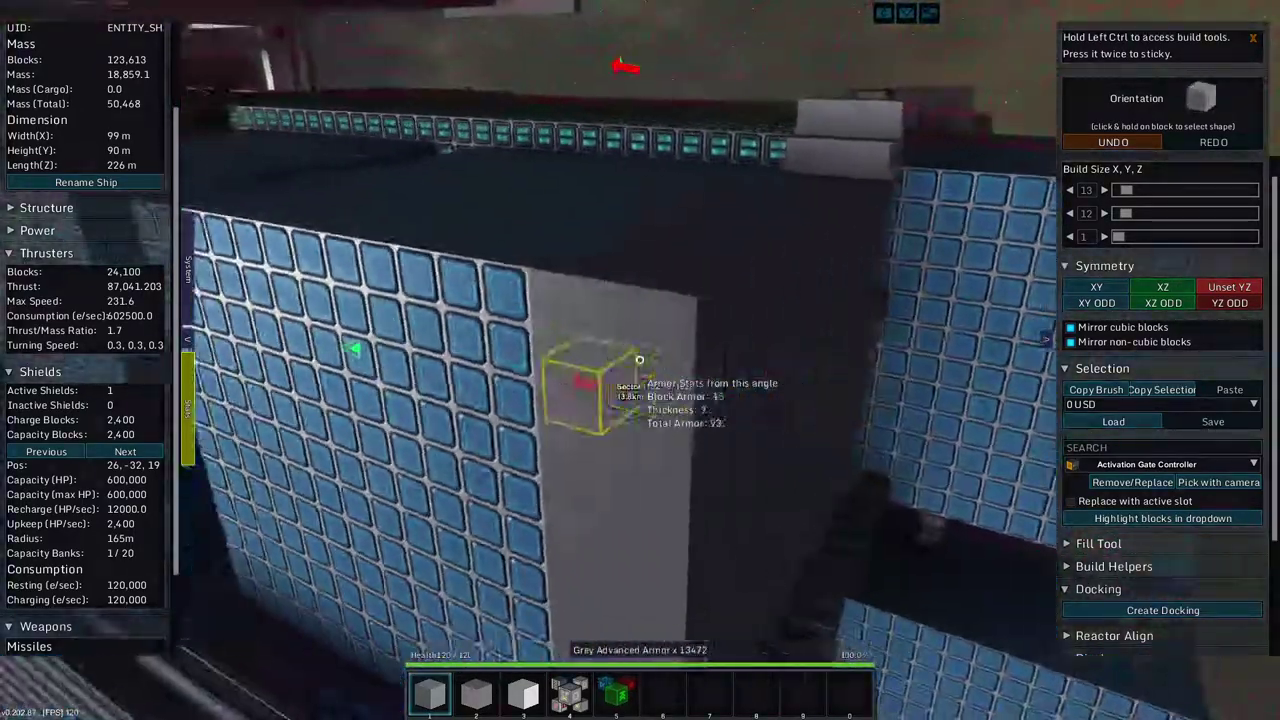
pyautogui.press('w')
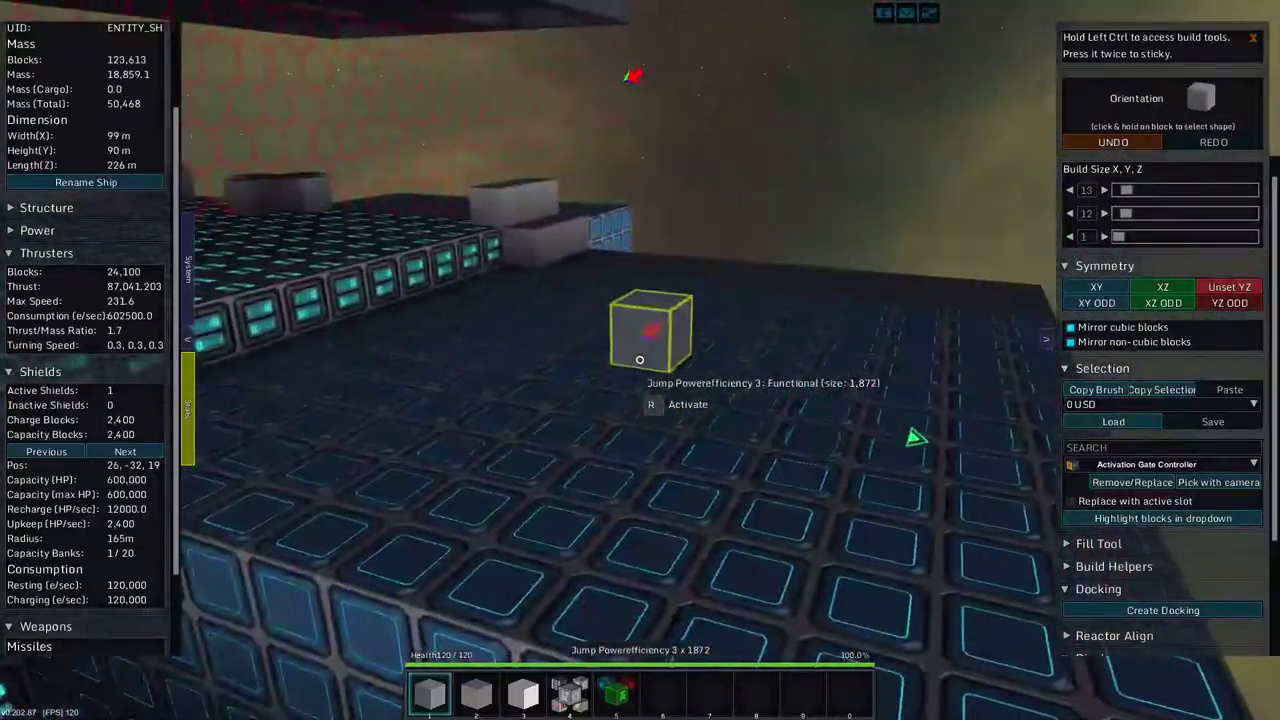
pyautogui.press('w')
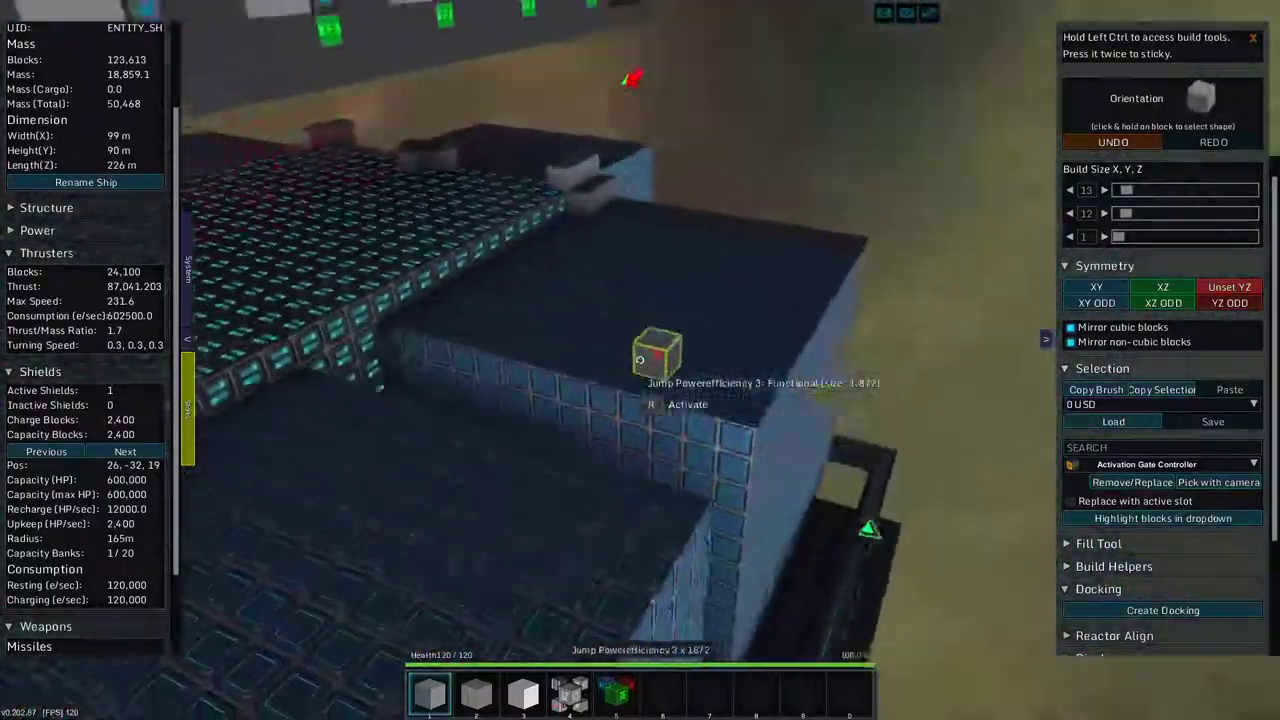
pyautogui.press('w')
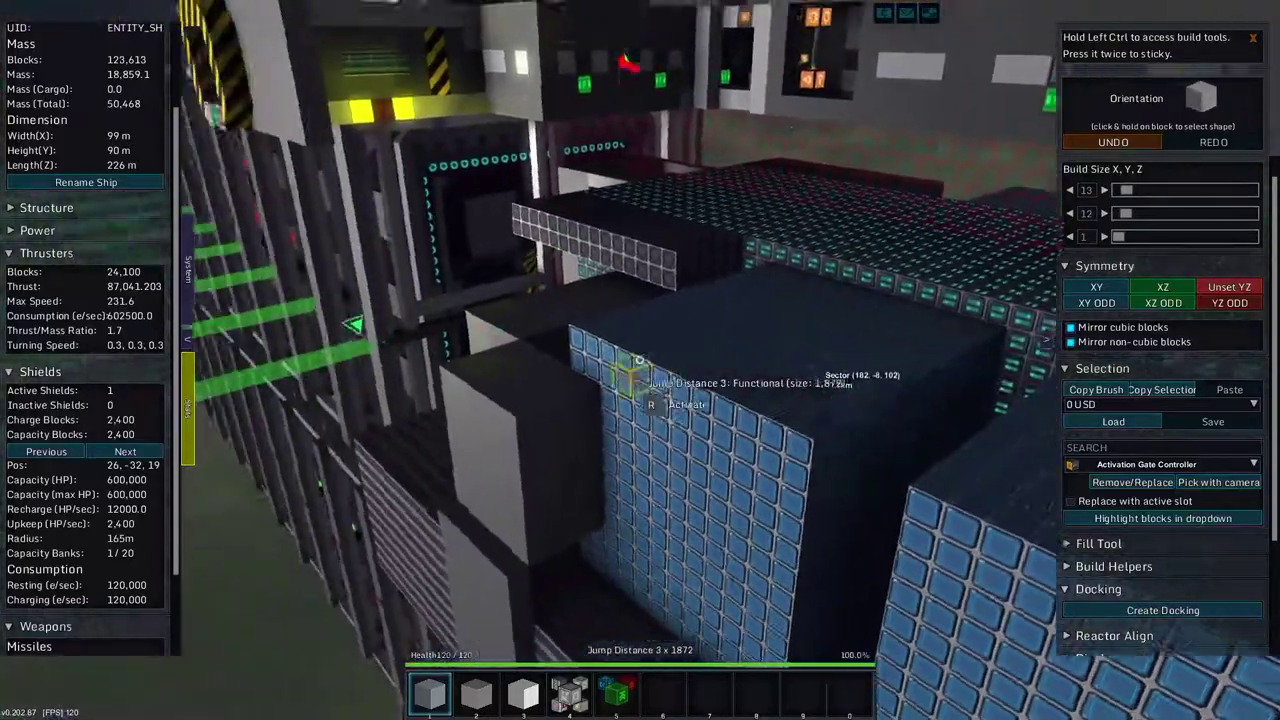
pyautogui.press('s')
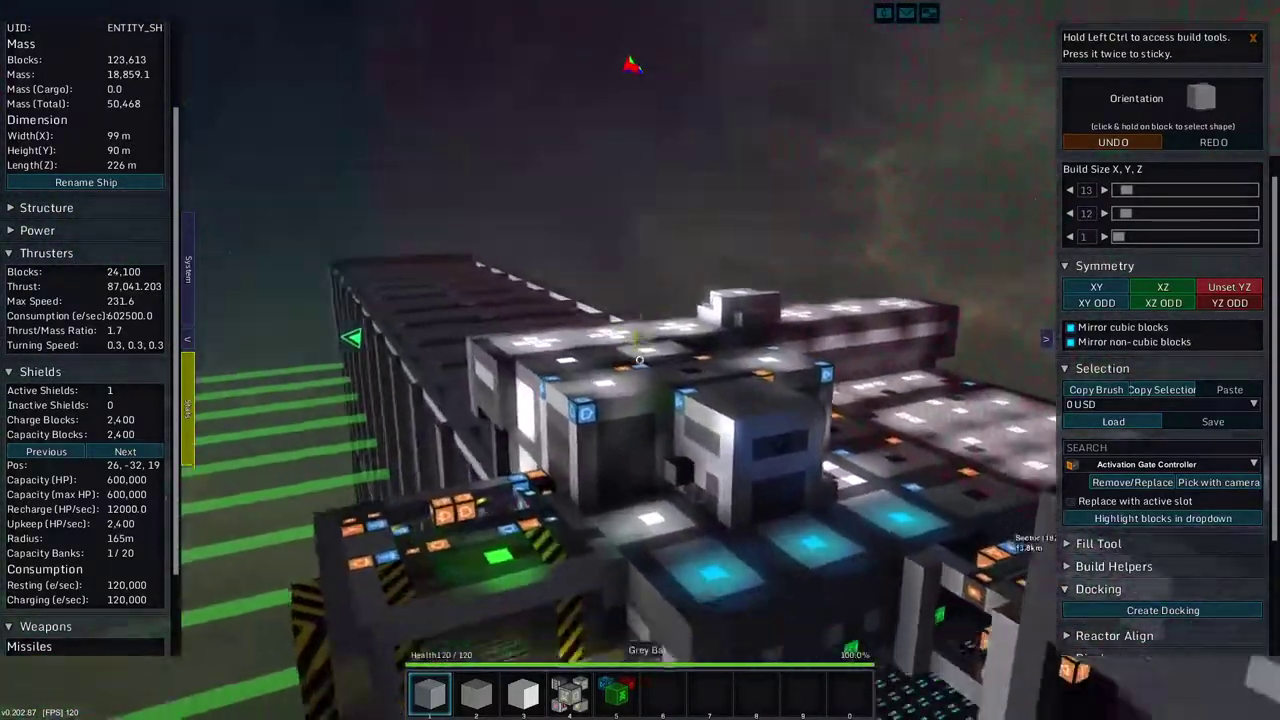
pyautogui.press('w')
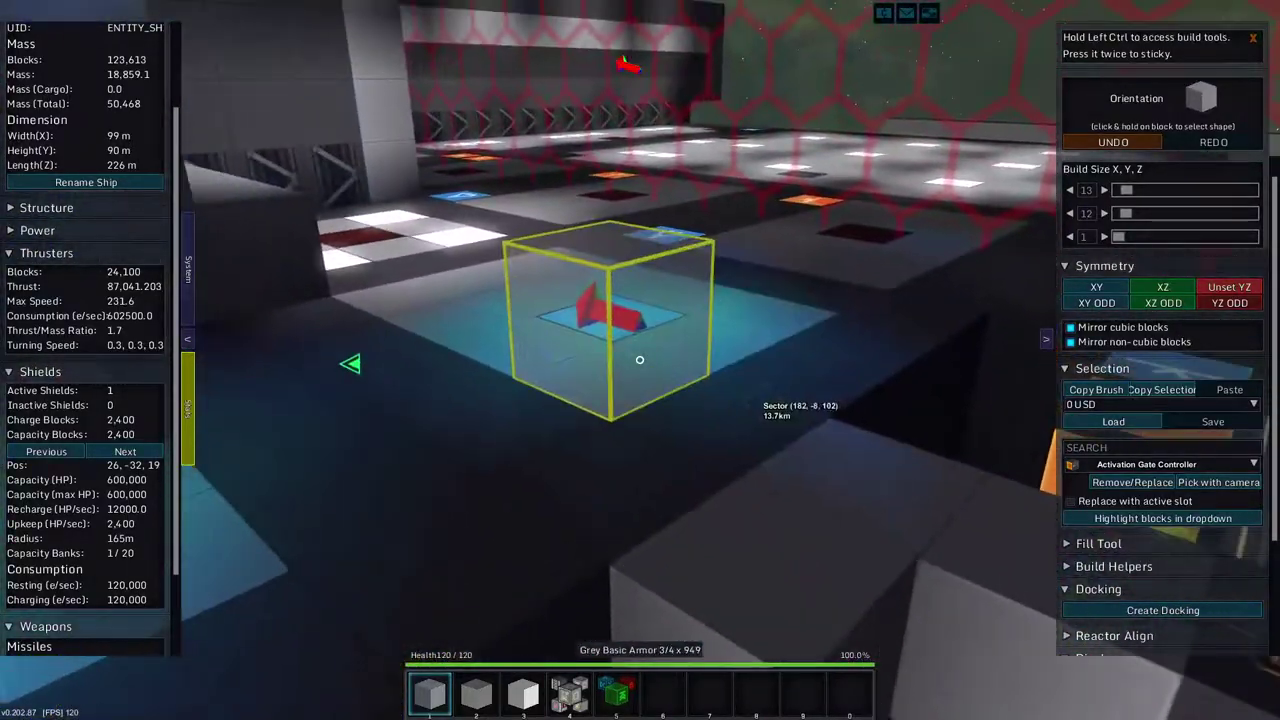
pyautogui.press('w')
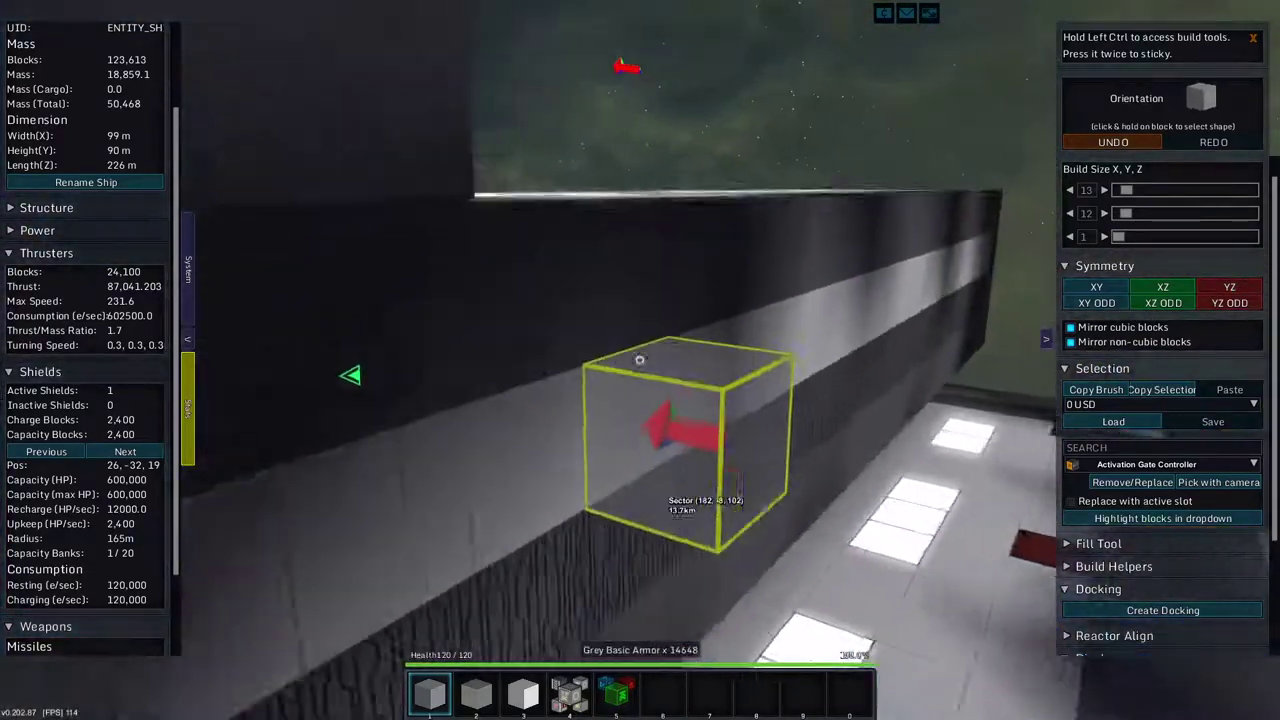
pyautogui.press('w')
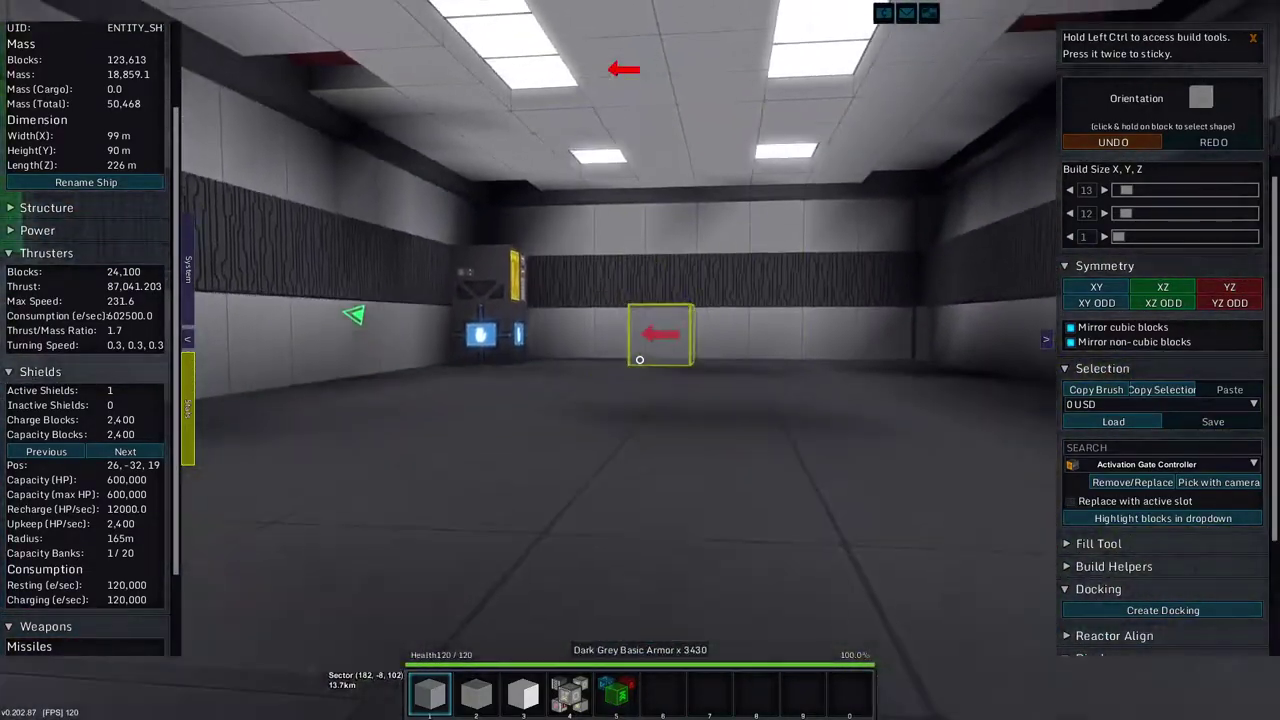
pyautogui.press('w')
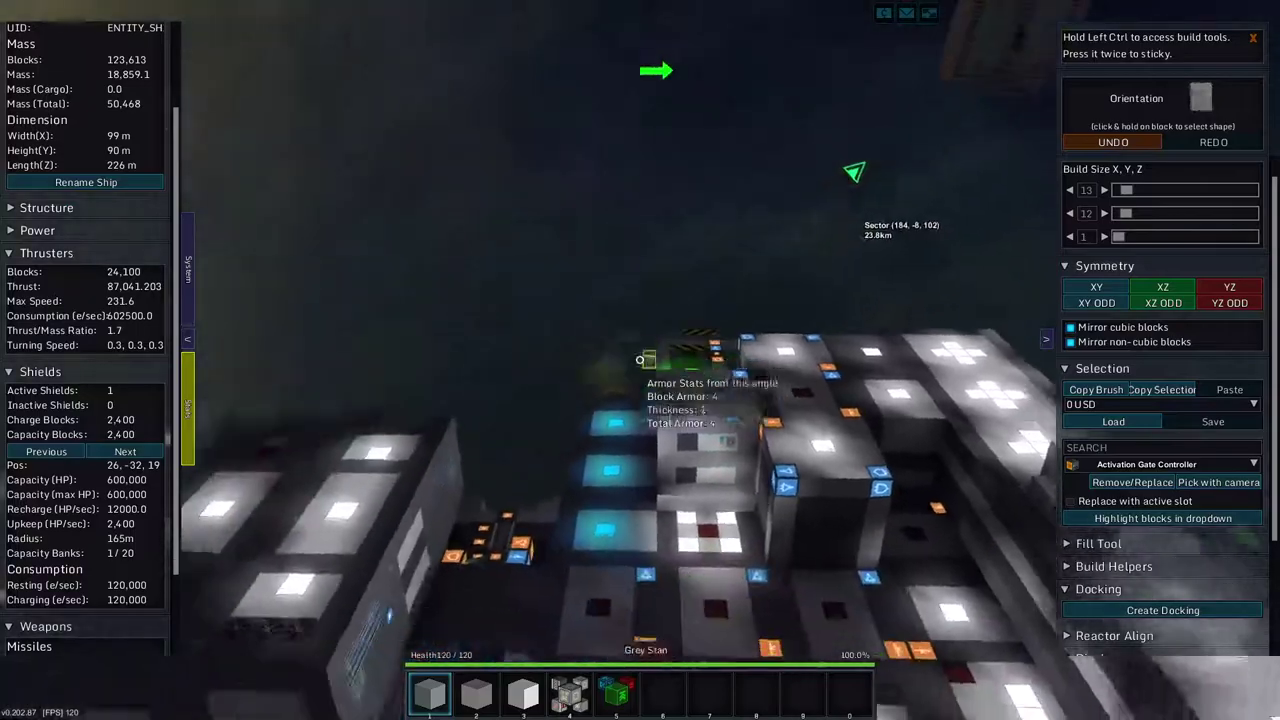
pyautogui.press('w')
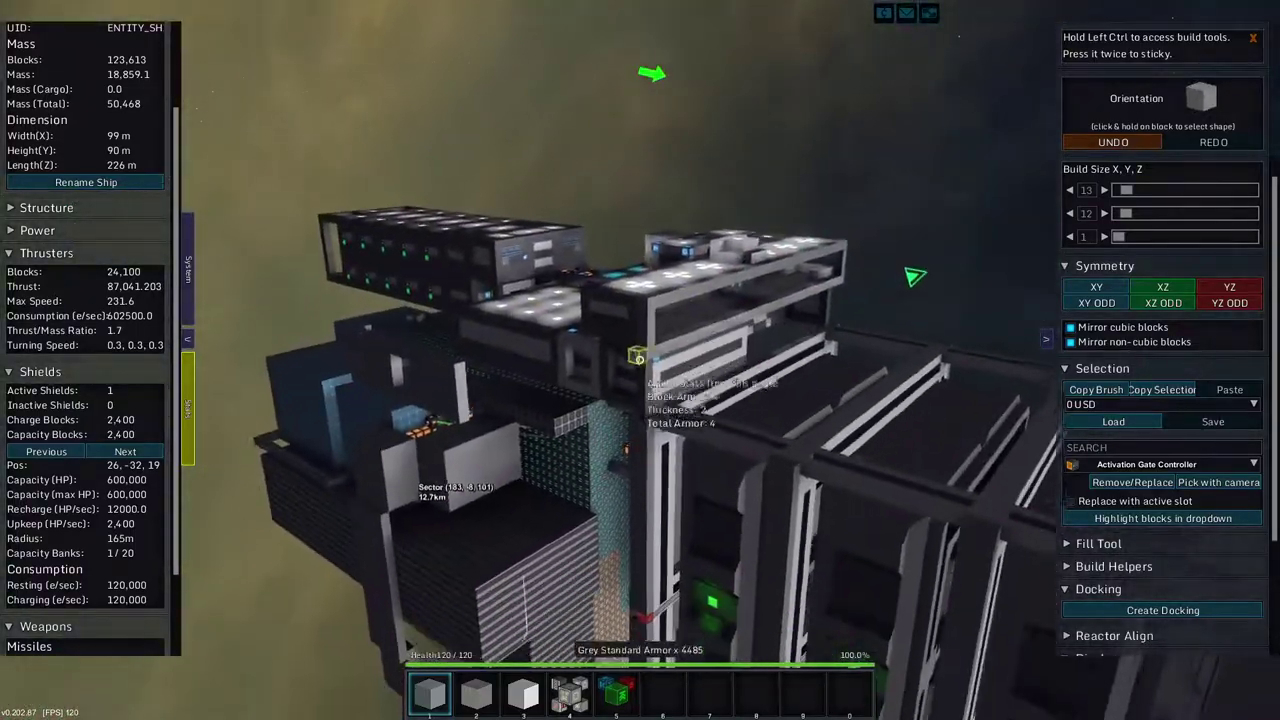
pyautogui.press('w')
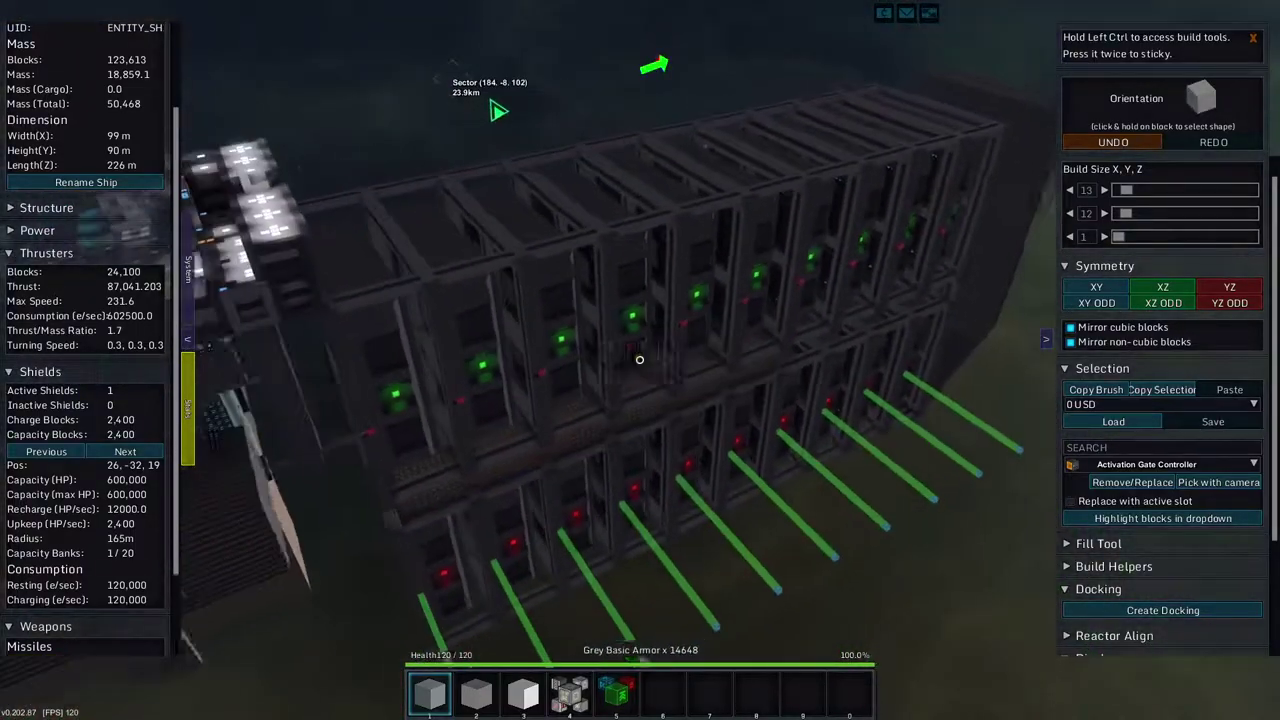
pyautogui.press('w')
pyautogui.press('w')
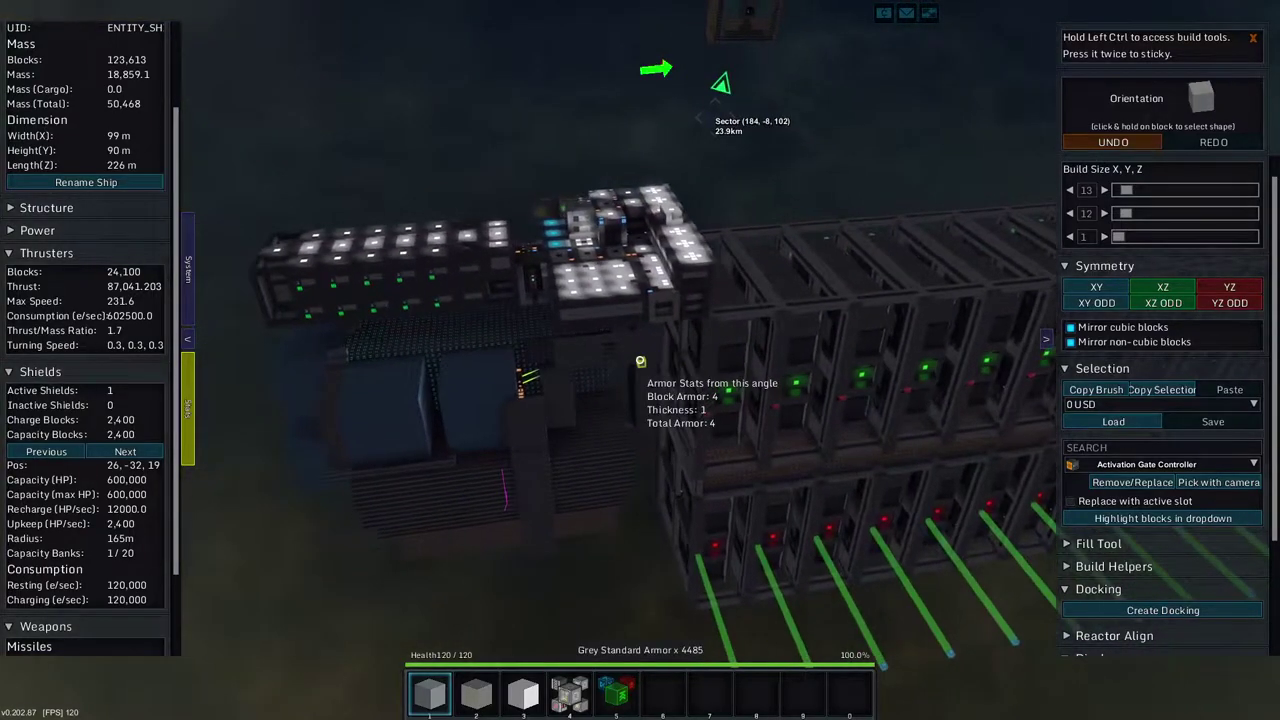
pyautogui.press('w')
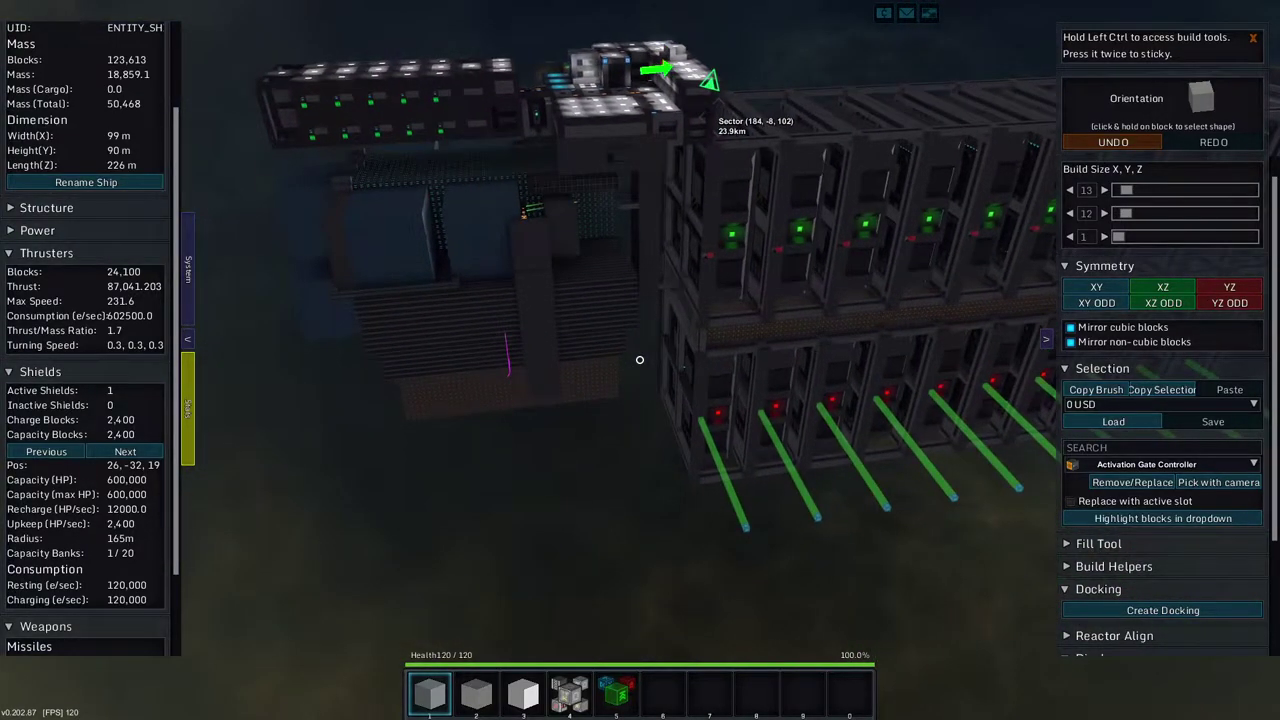
pyautogui.press('w')
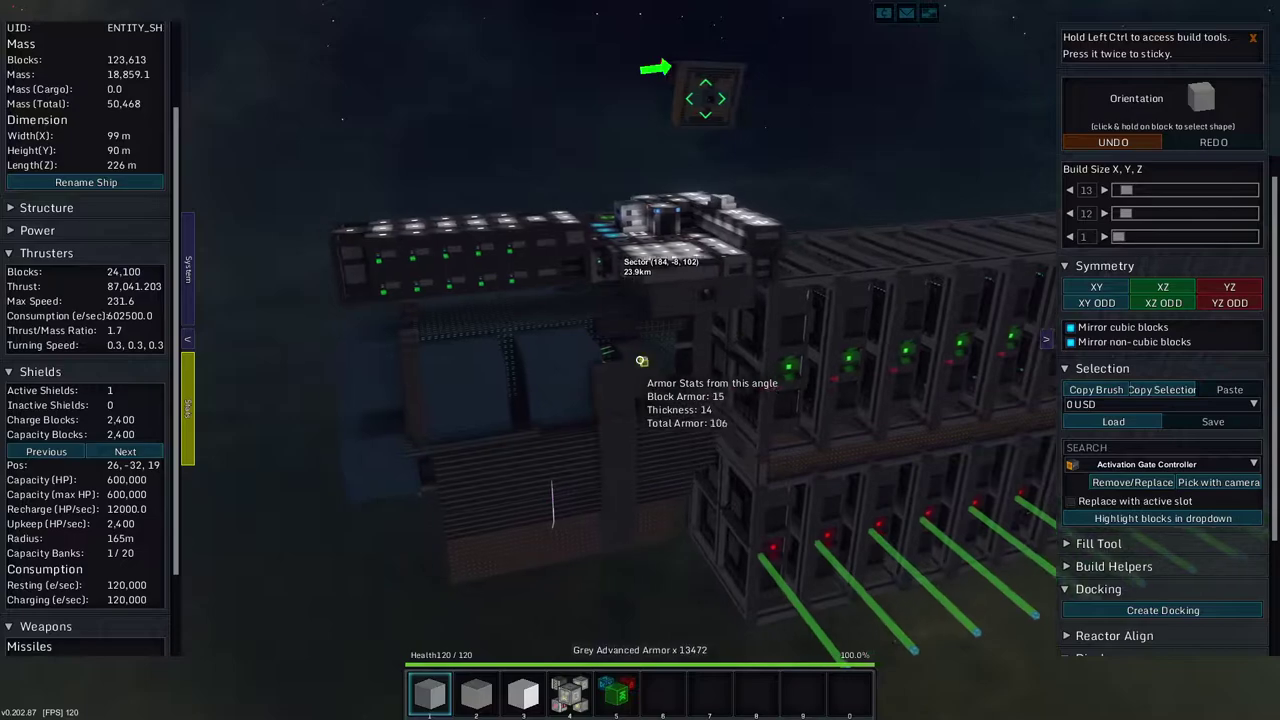
pyautogui.press('w')
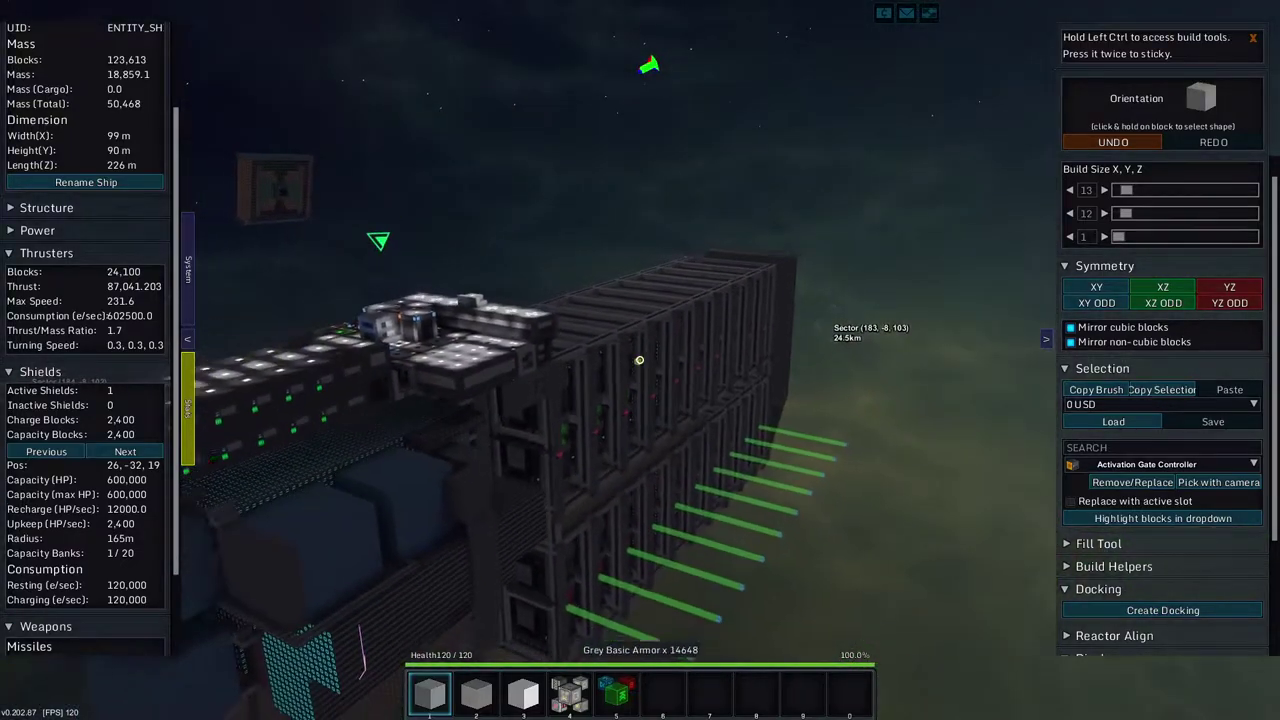